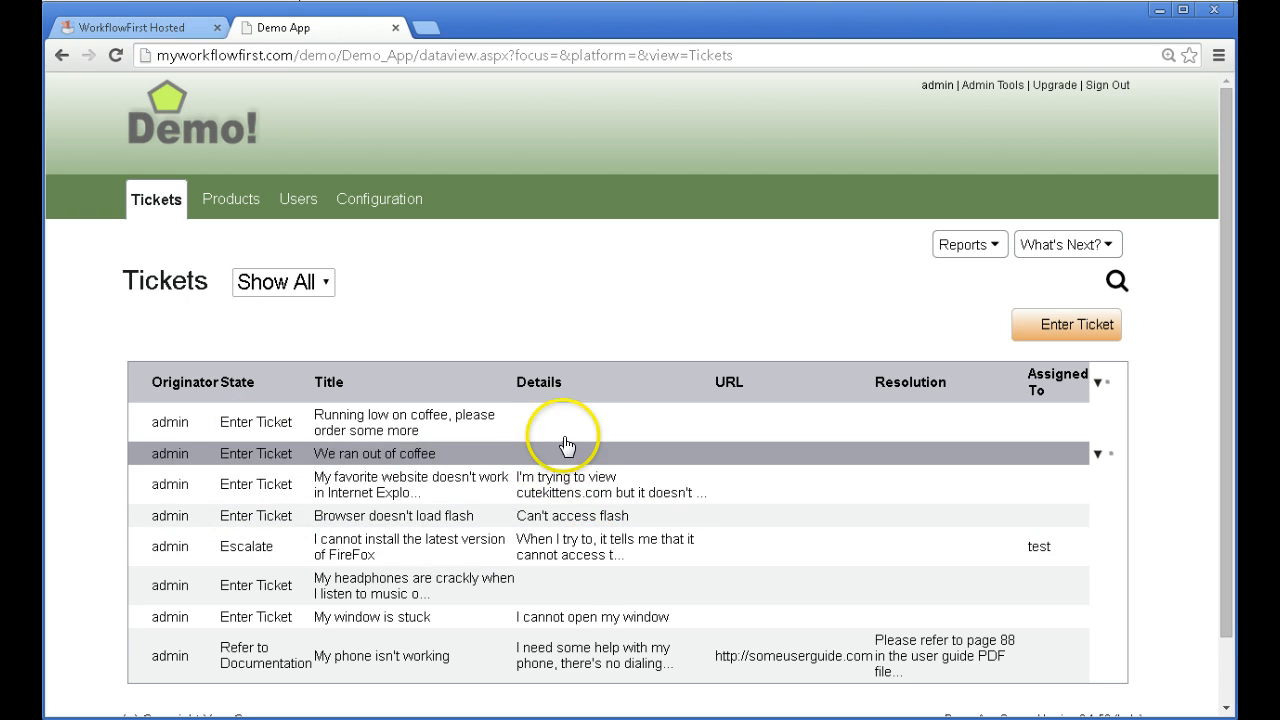
# - Switch to the WorkflowFirst Hosted page and add the In-line Preview flag to the Details field of Tickets
pyautogui.click(145, 30)
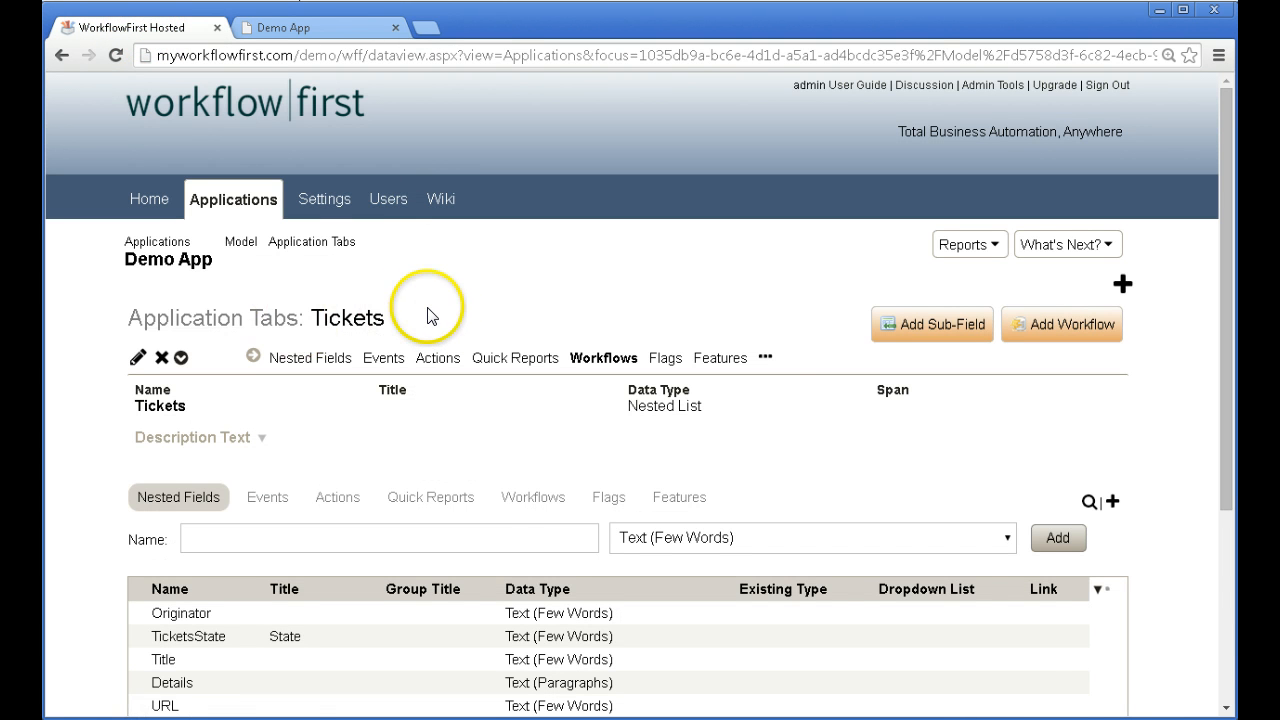
pyautogui.scroll(-3, 428, 316)
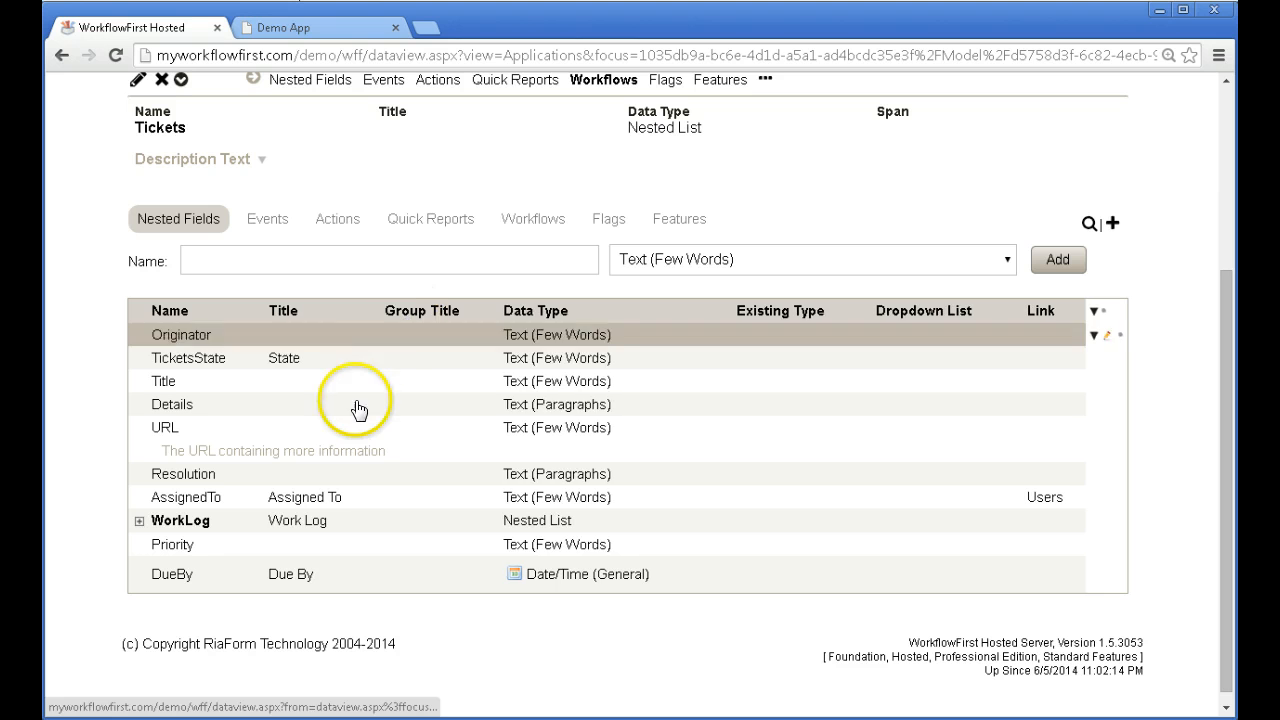
pyautogui.click(359, 409)
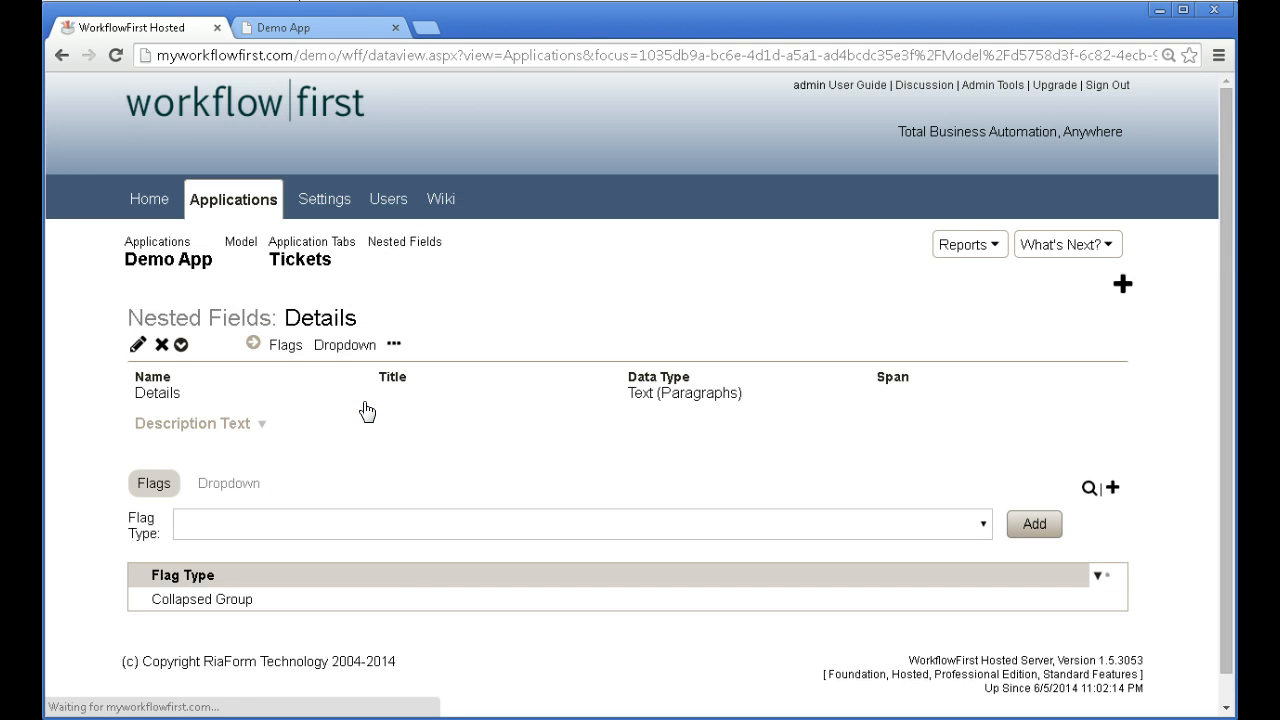
pyautogui.click(488, 522)
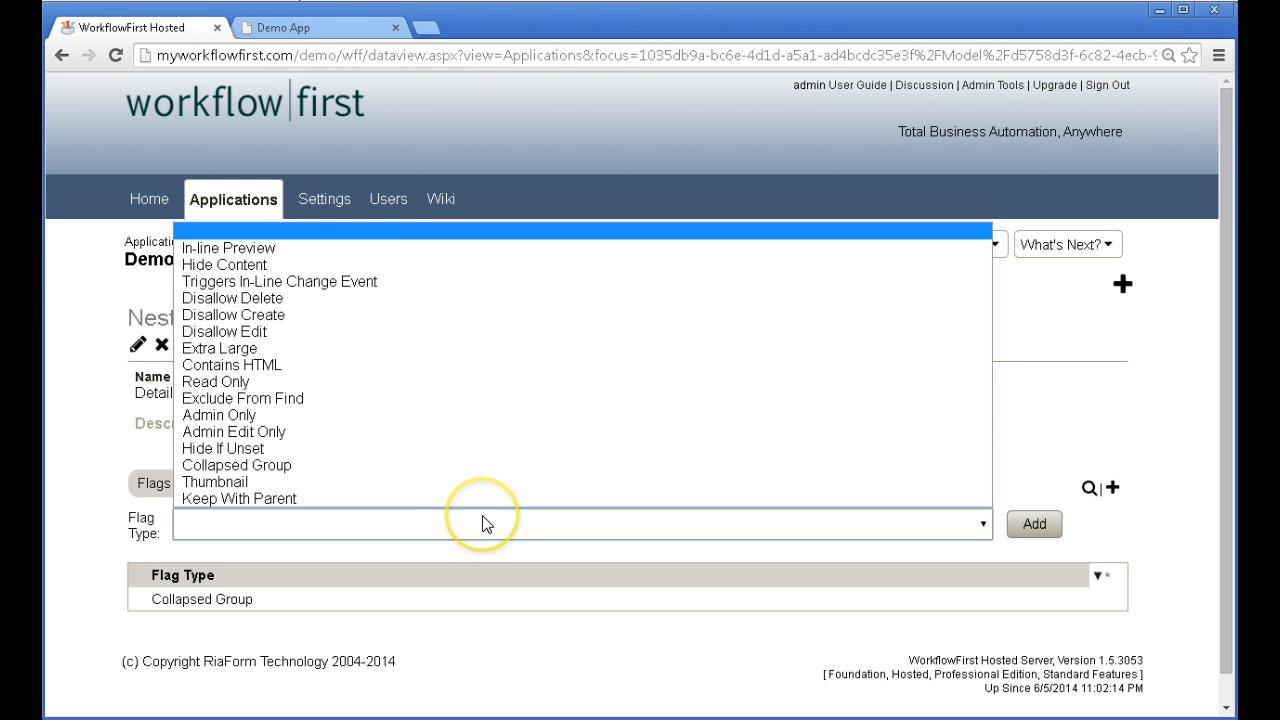
pyautogui.click(352, 250)
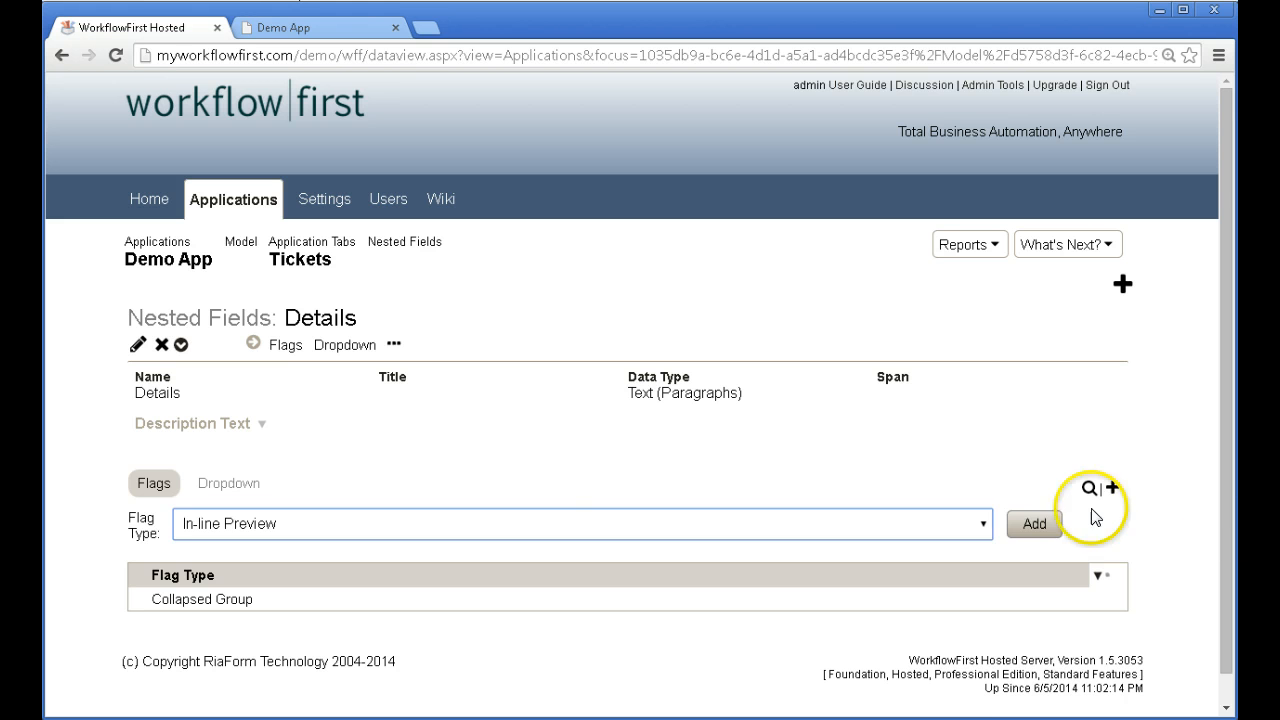
pyautogui.click(1044, 522)
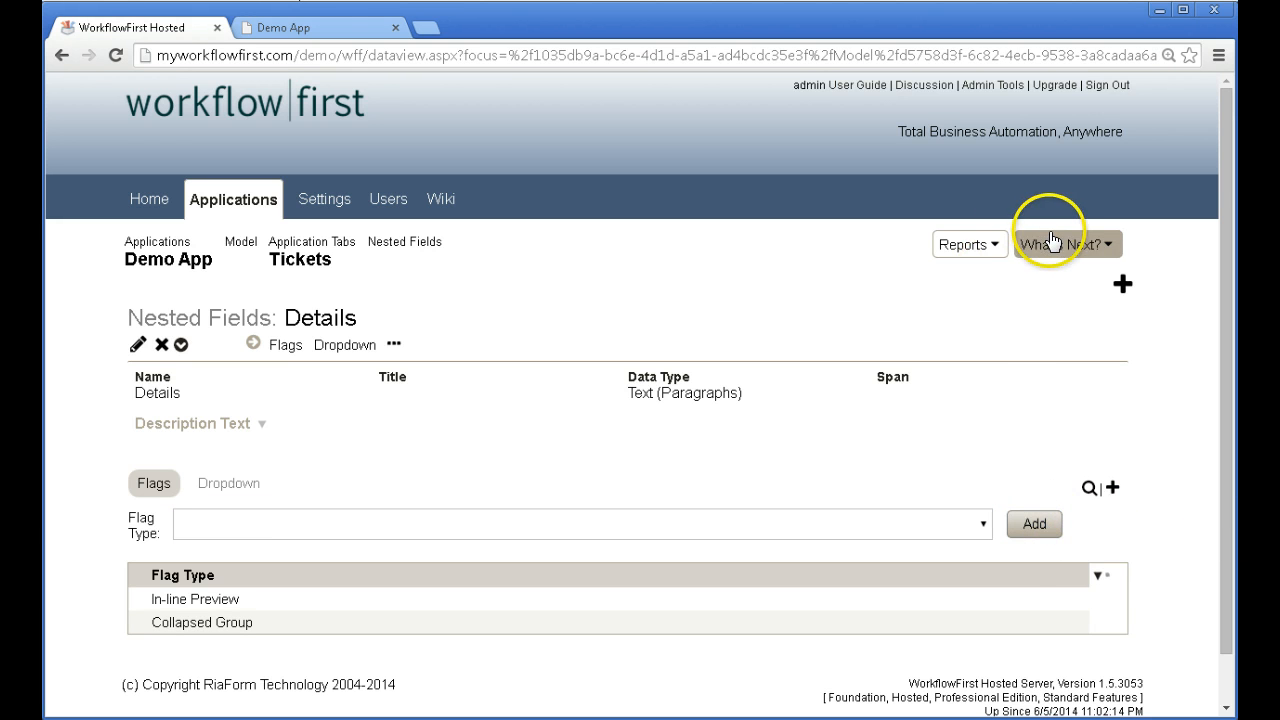
# - Publish the Demo App with the default publishing options
pyautogui.click(1050, 242)
pyautogui.click(1030, 477)
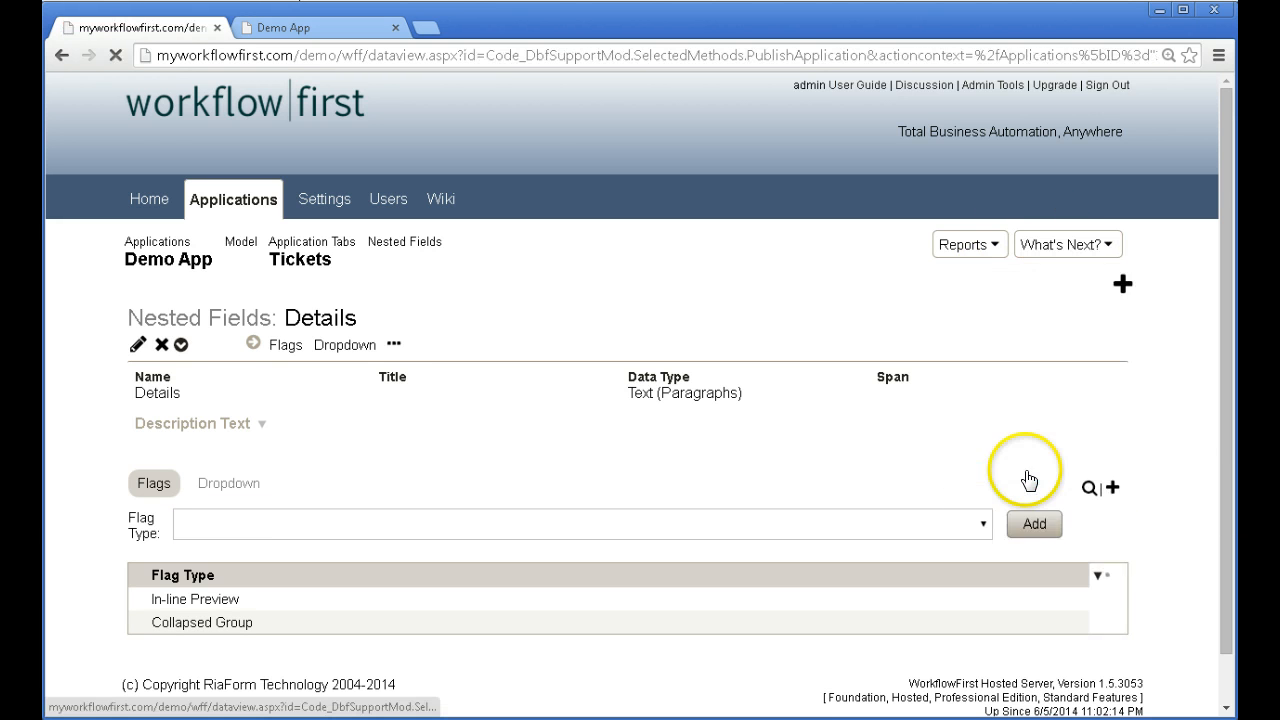
pyautogui.click(1093, 620)
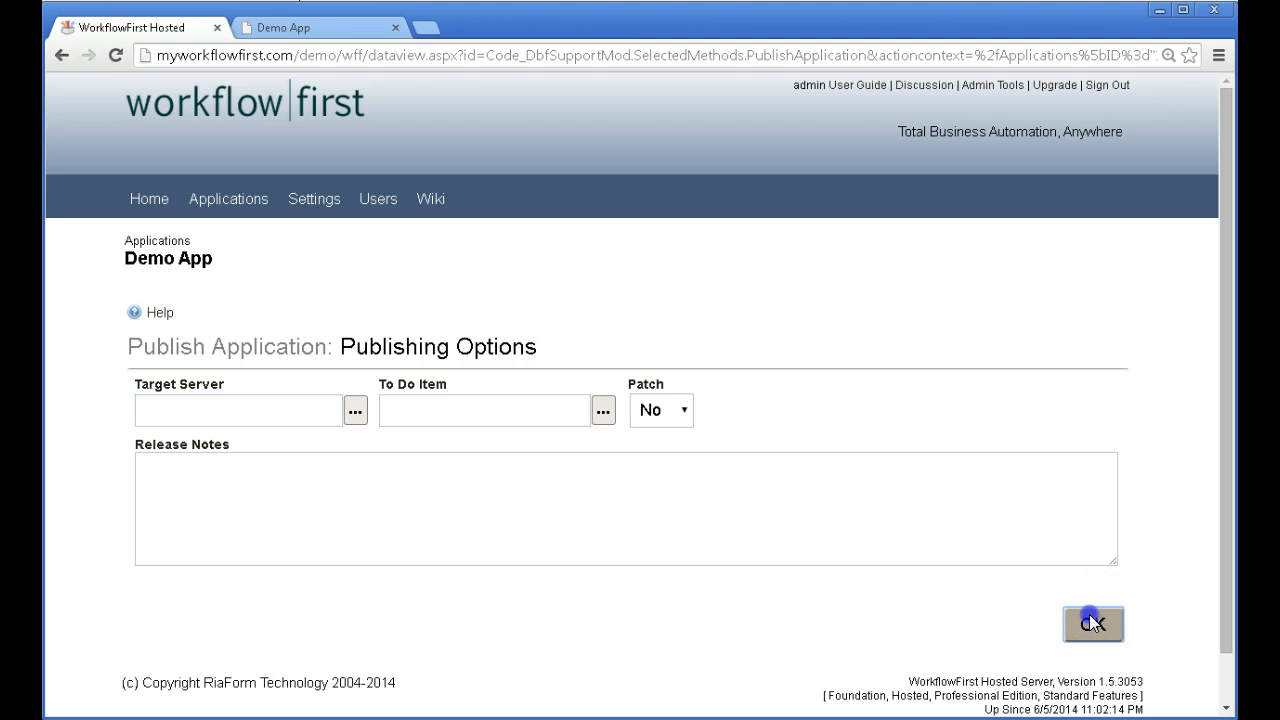
# - Switch to the Demo App page, reload the Tickets list and examine the text shown beneath each ticket
pyautogui.click(339, 31)
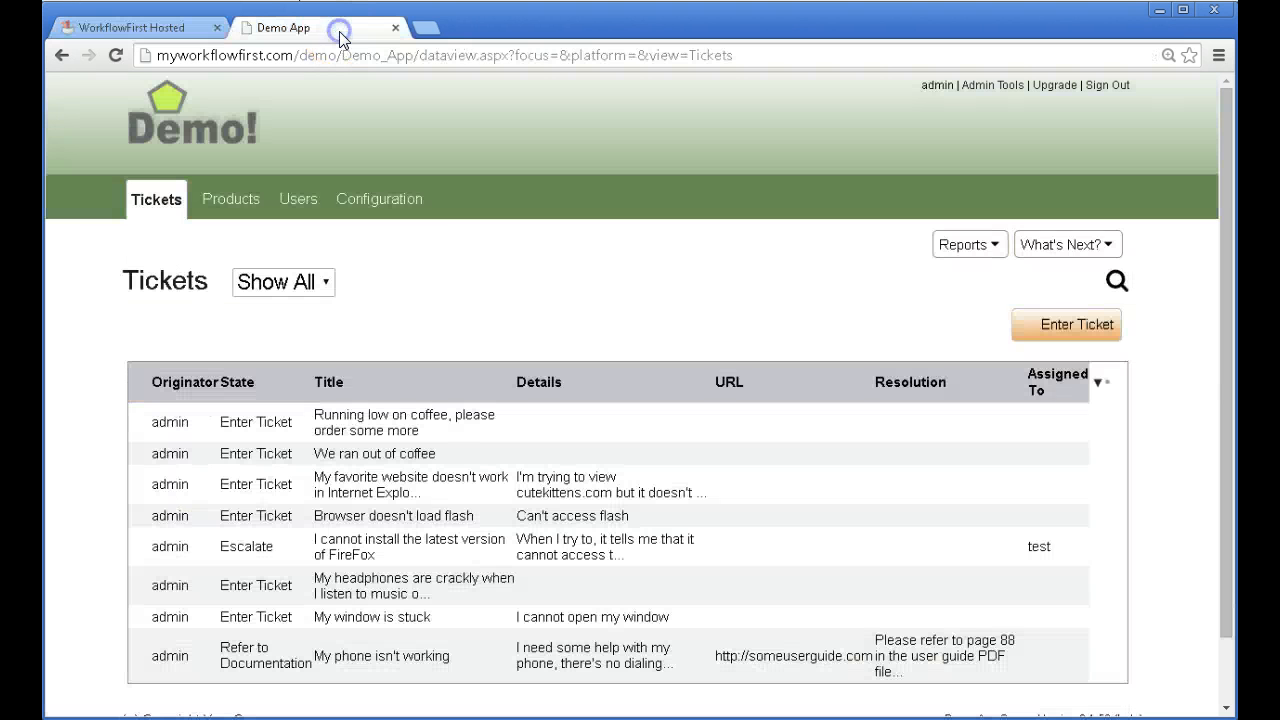
pyautogui.press('F5')
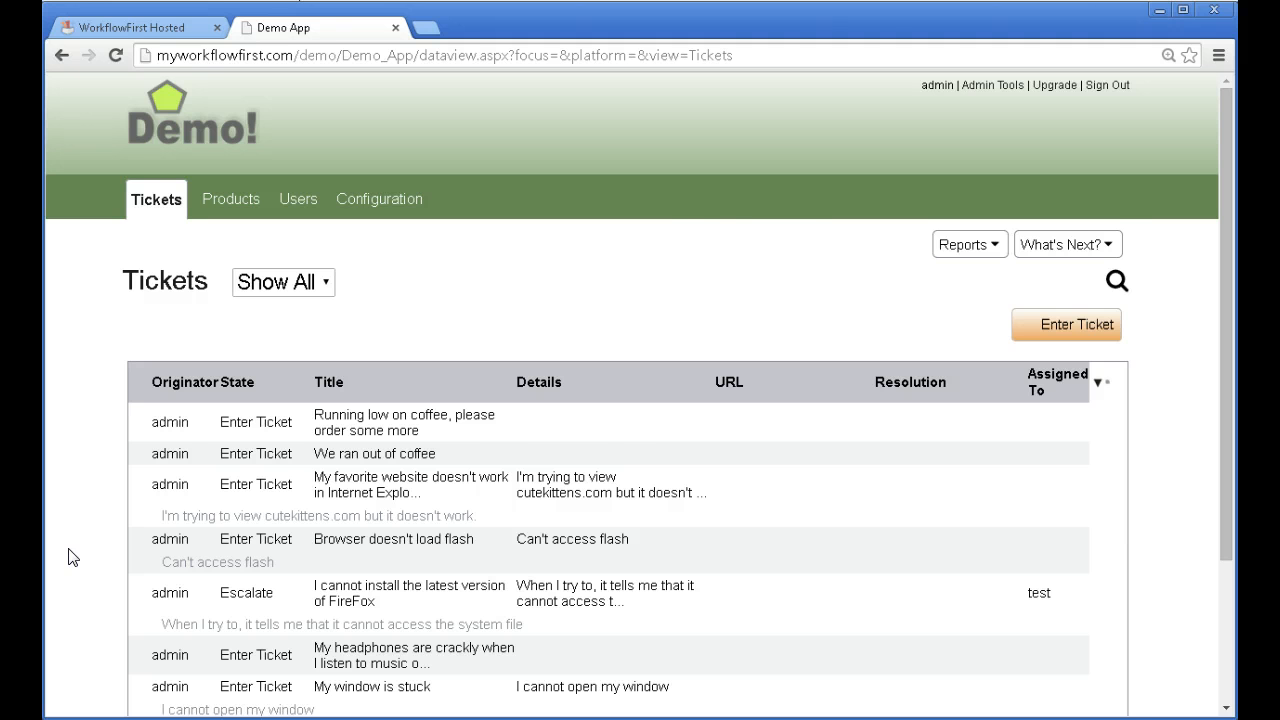
pyautogui.scroll(-1, 68, 557)
pyautogui.scroll(-1, 68, 557)
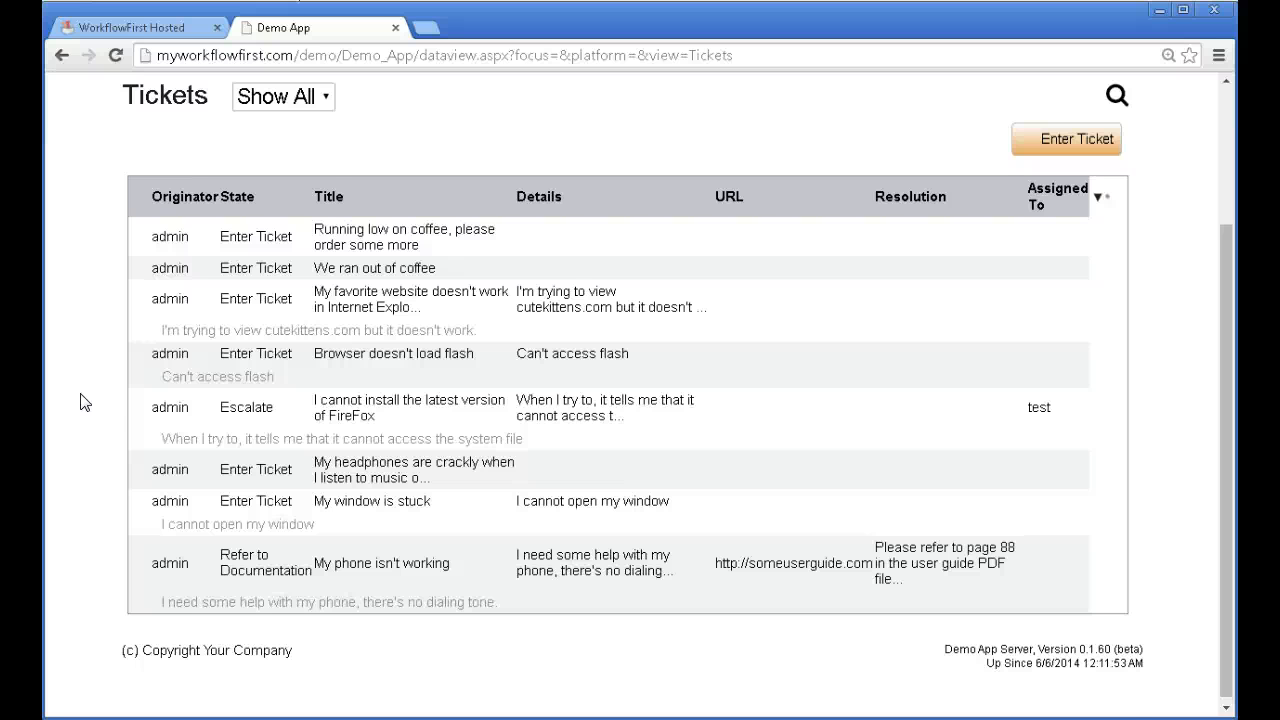
pyautogui.scroll(2, 85, 402)
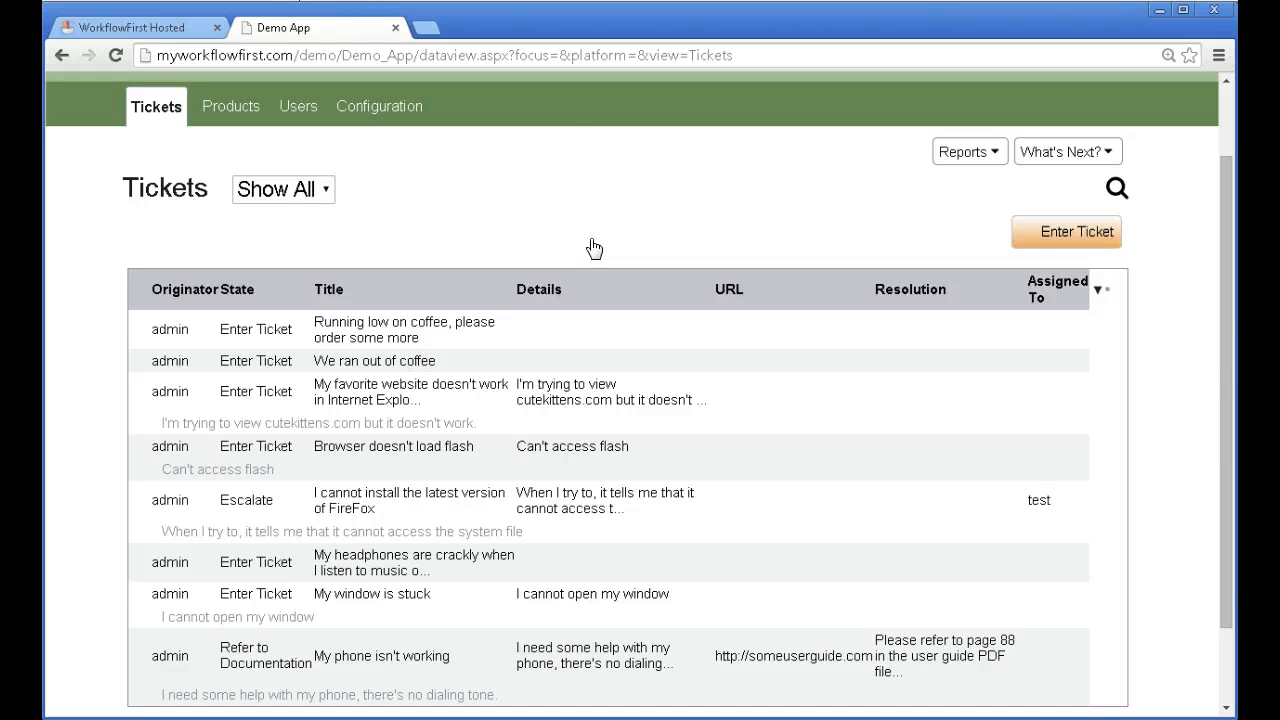
pyautogui.click(599, 248)
# - Return to the WorkflowFirst Hosted page, set the Details field's display level to Detail and save the field
pyautogui.click(162, 30)
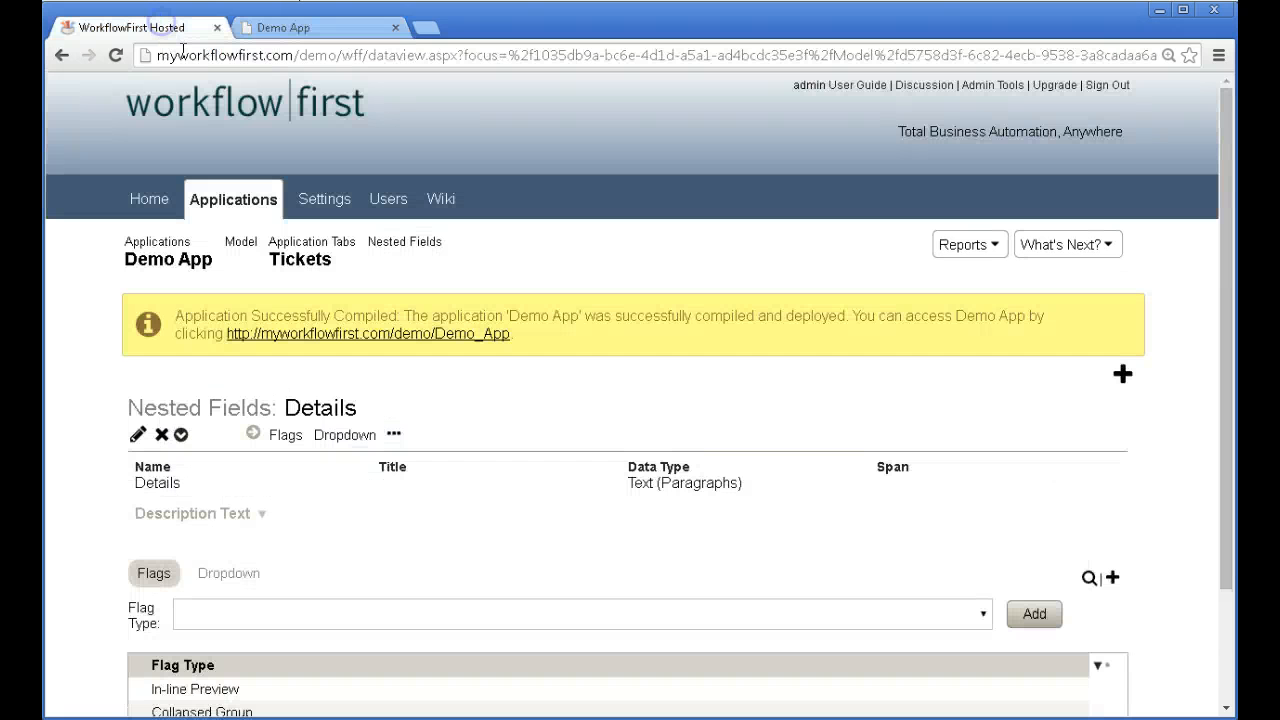
pyautogui.click(138, 434)
pyautogui.click(189, 484)
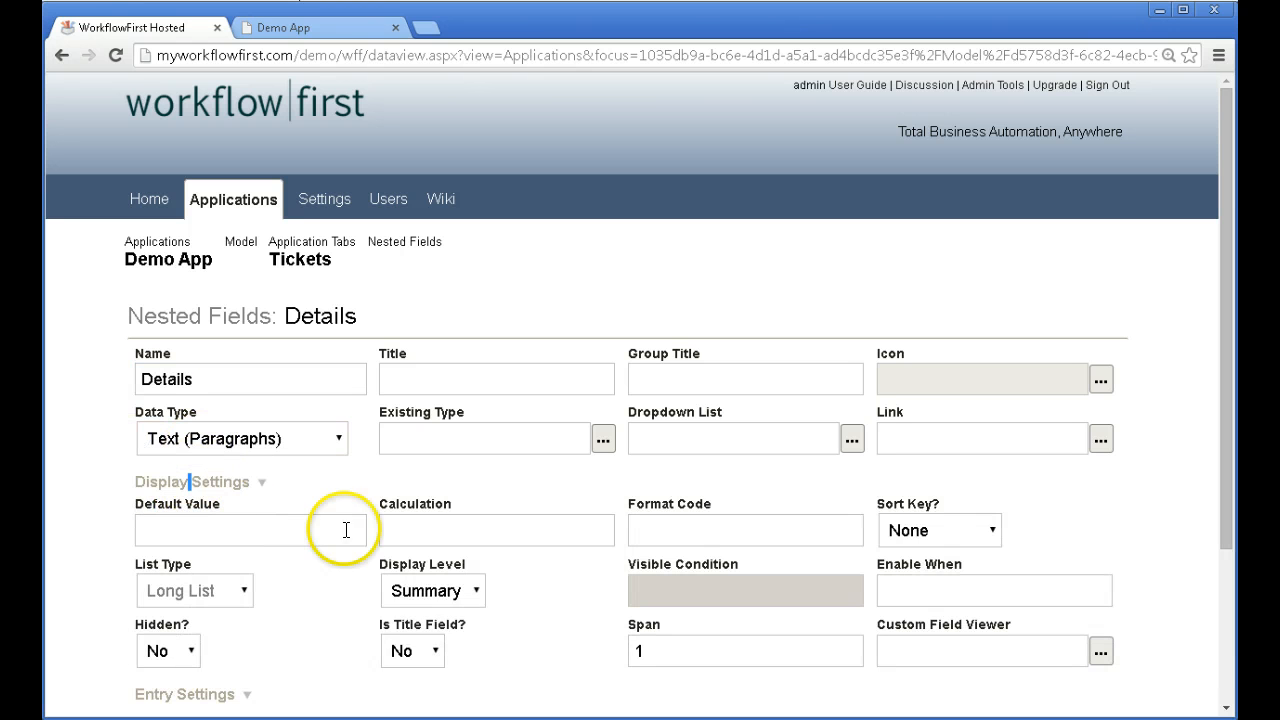
pyautogui.click(472, 594)
pyautogui.click(456, 659)
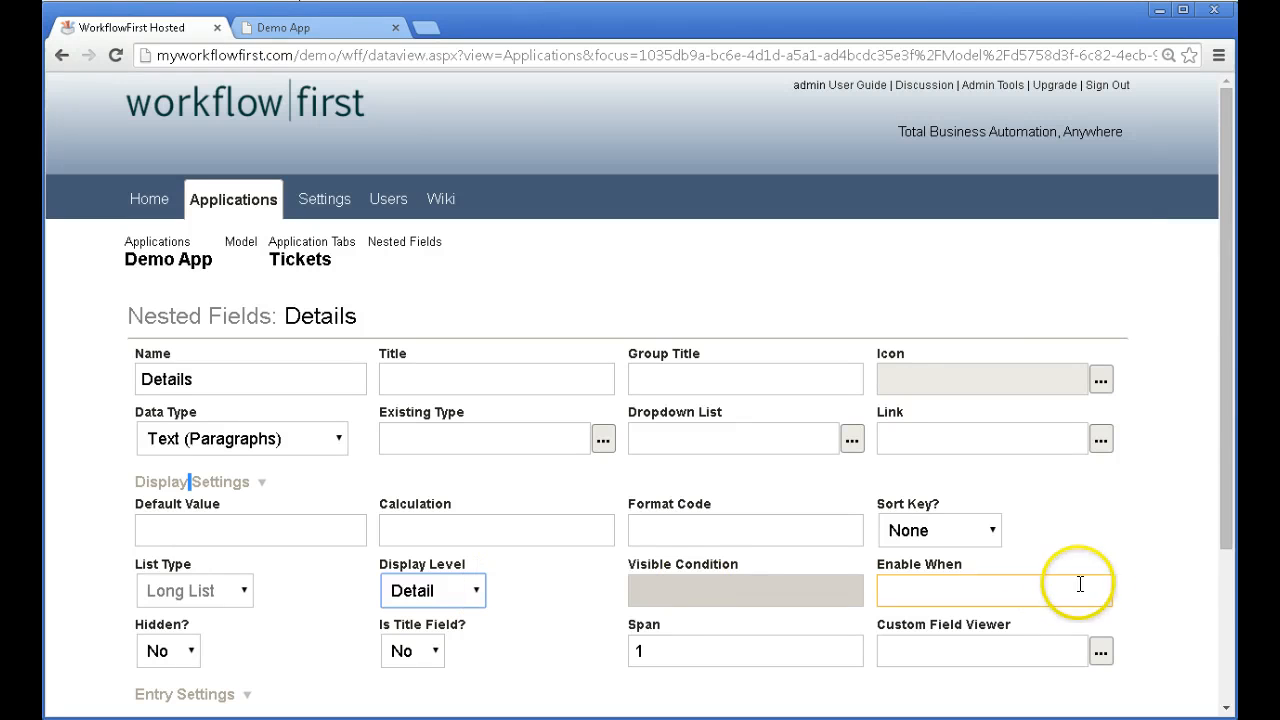
pyautogui.click(1171, 599)
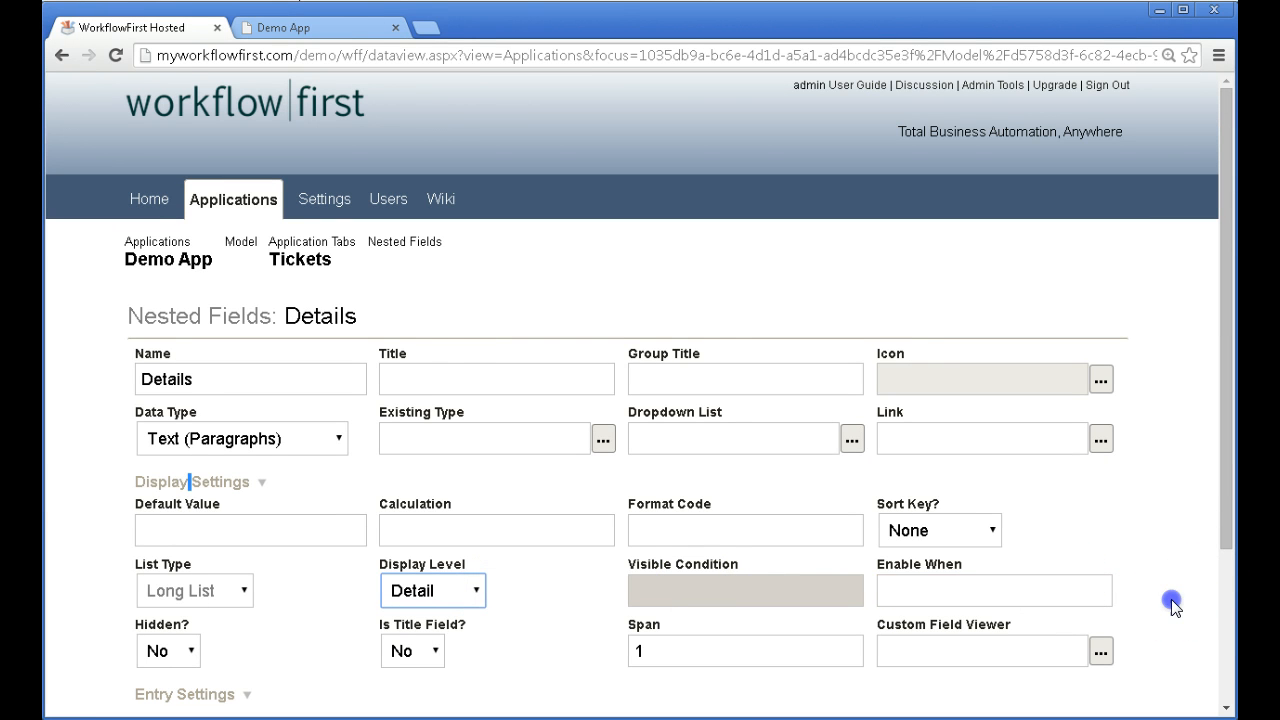
pyautogui.scroll(-3, 1228, 592)
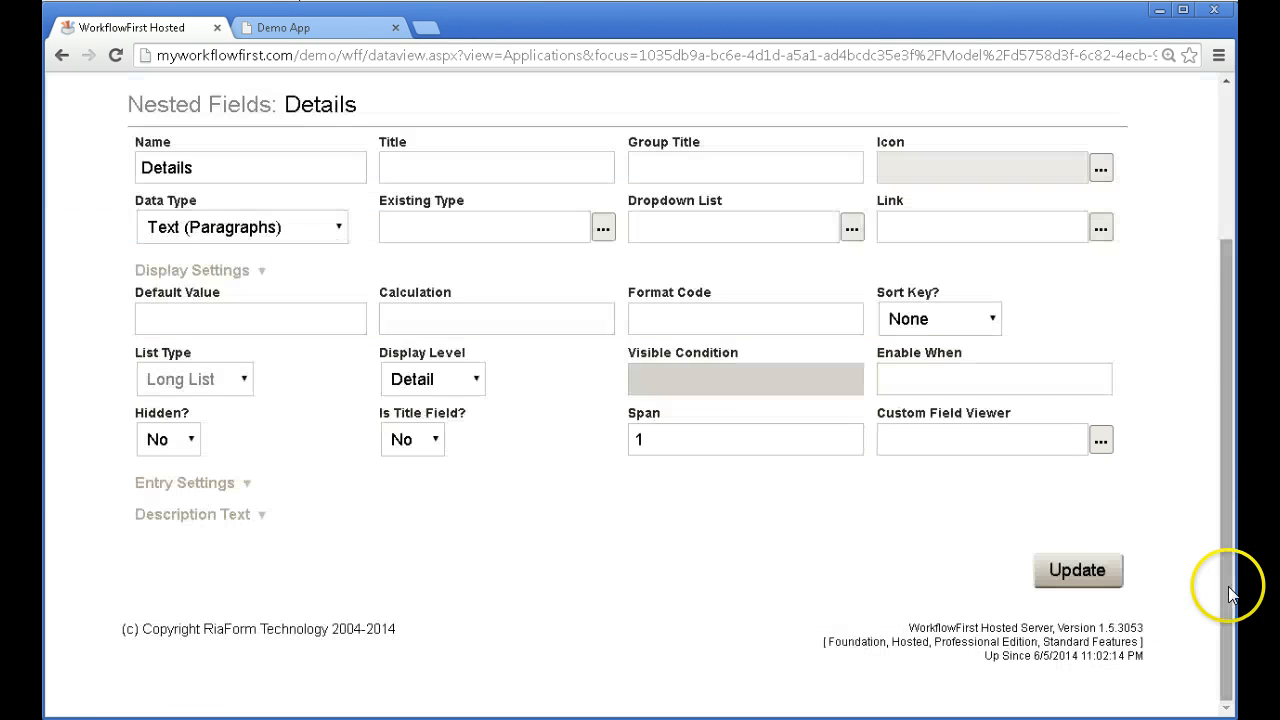
pyautogui.click(1083, 570)
# - Publish the Demo App as a patch, with the Patch option set to Yes
pyautogui.click(1060, 246)
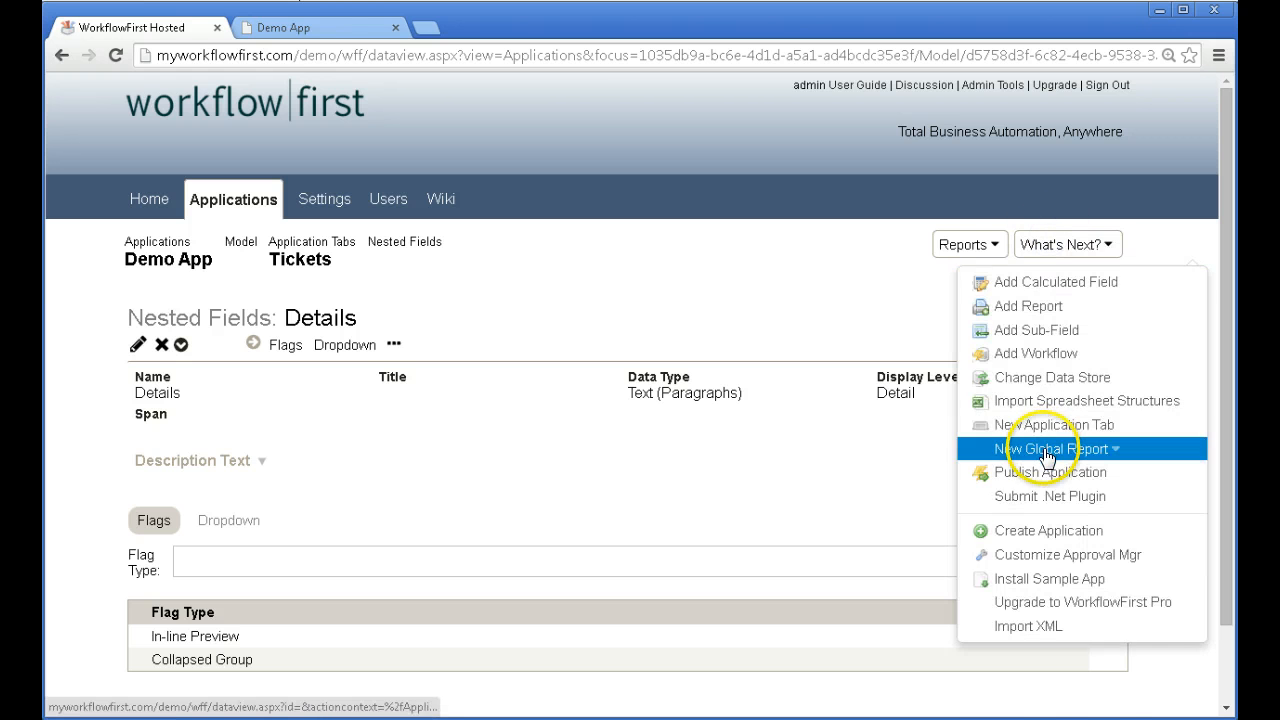
pyautogui.click(1066, 472)
pyautogui.click(660, 411)
pyautogui.click(668, 446)
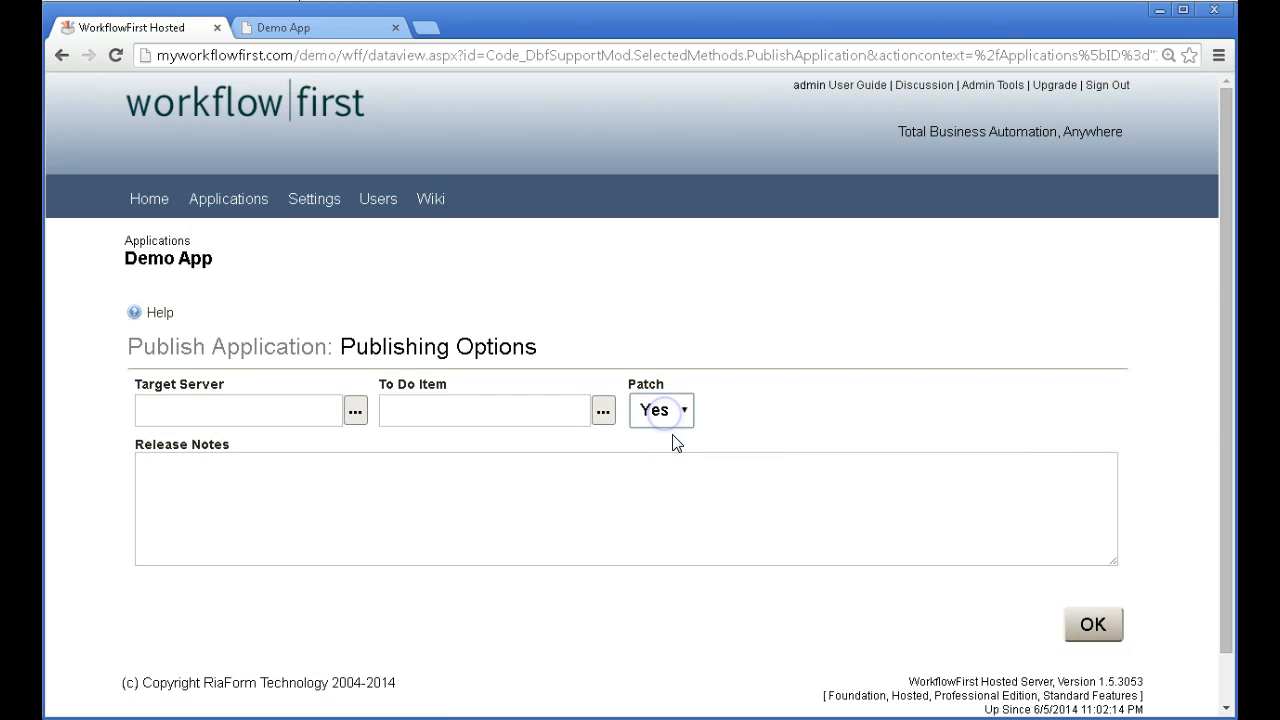
pyautogui.click(1090, 623)
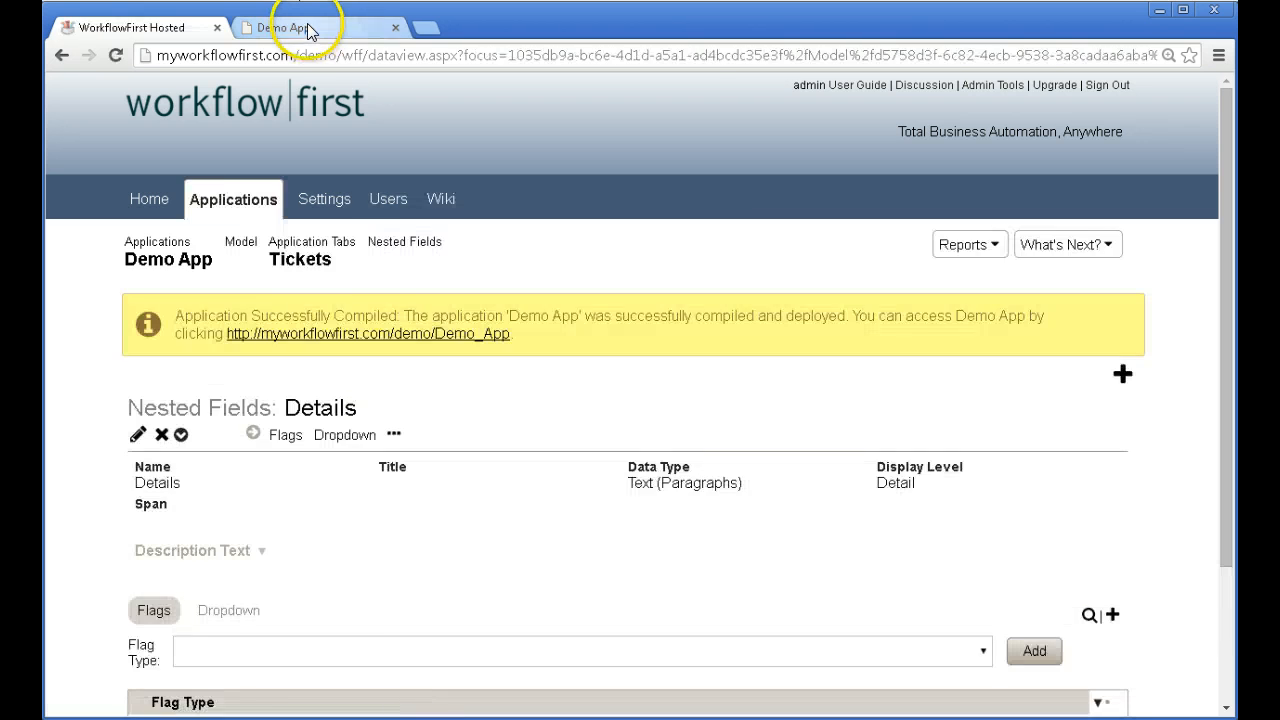
# - Review the Demo App's Tickets list, open the ticket about the favorite website in Internet Explorer, and return to the list
pyautogui.click(309, 28)
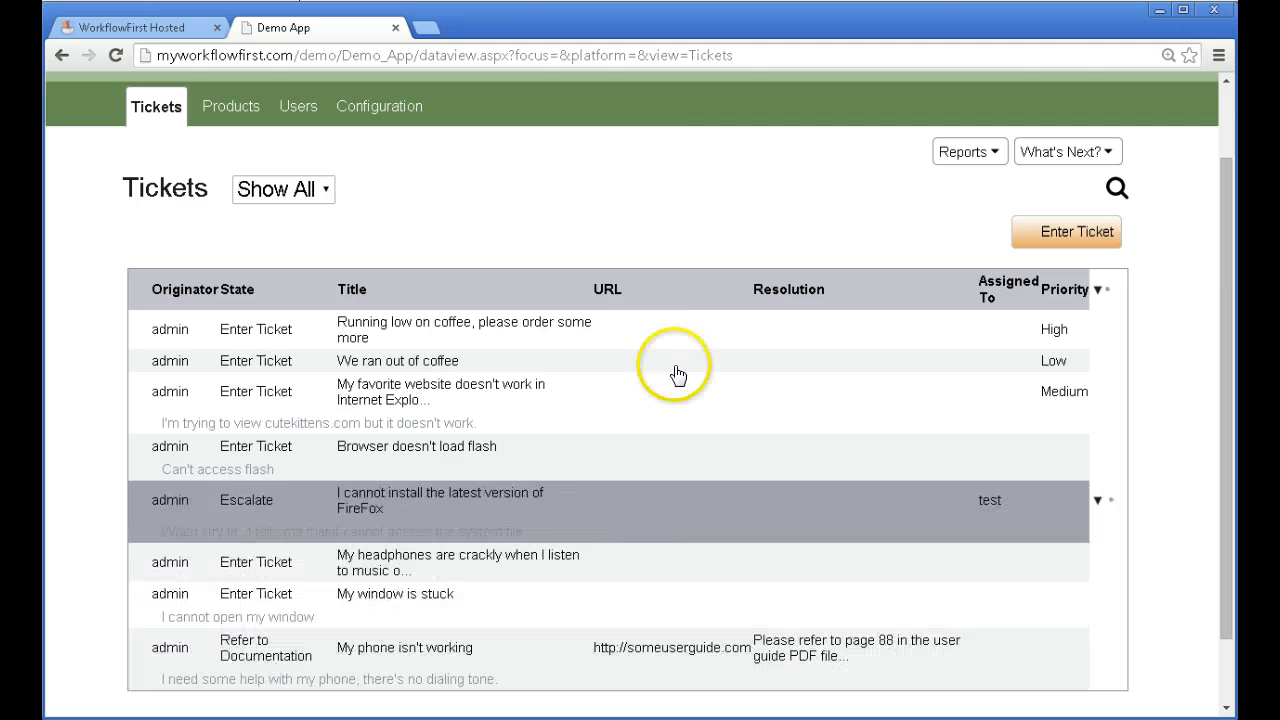
pyautogui.click(632, 412)
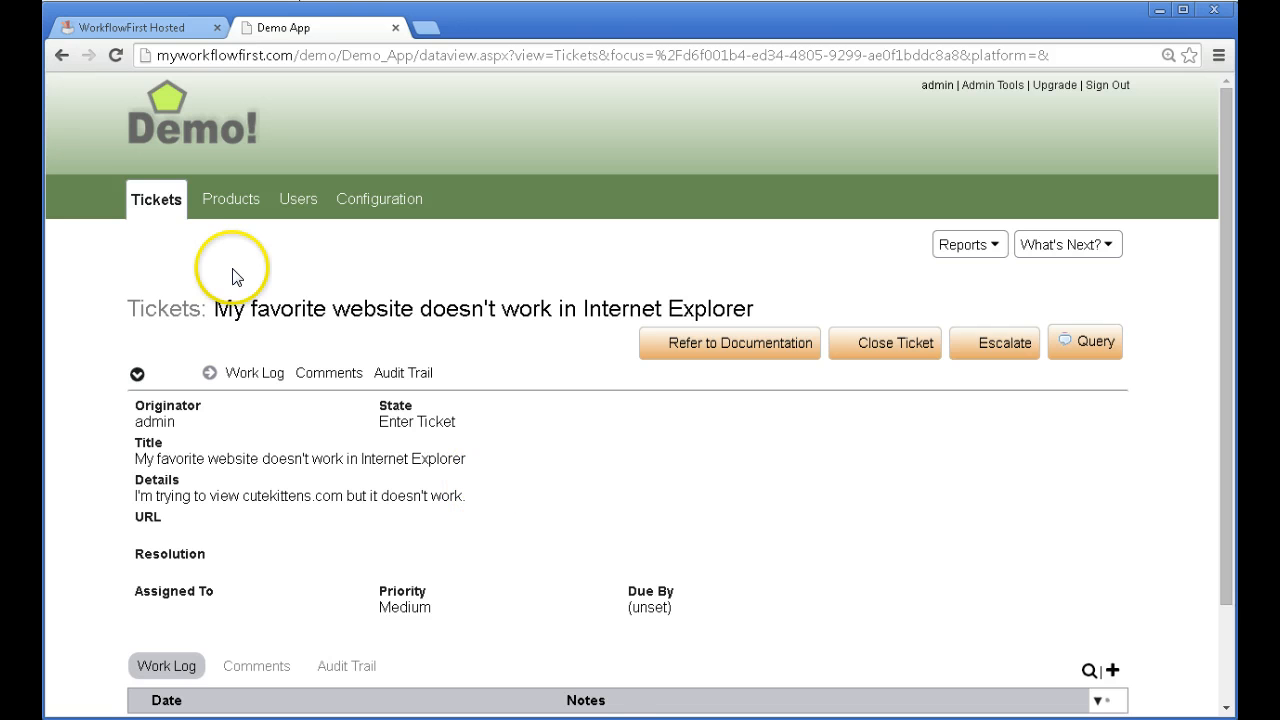
pyautogui.click(63, 55)
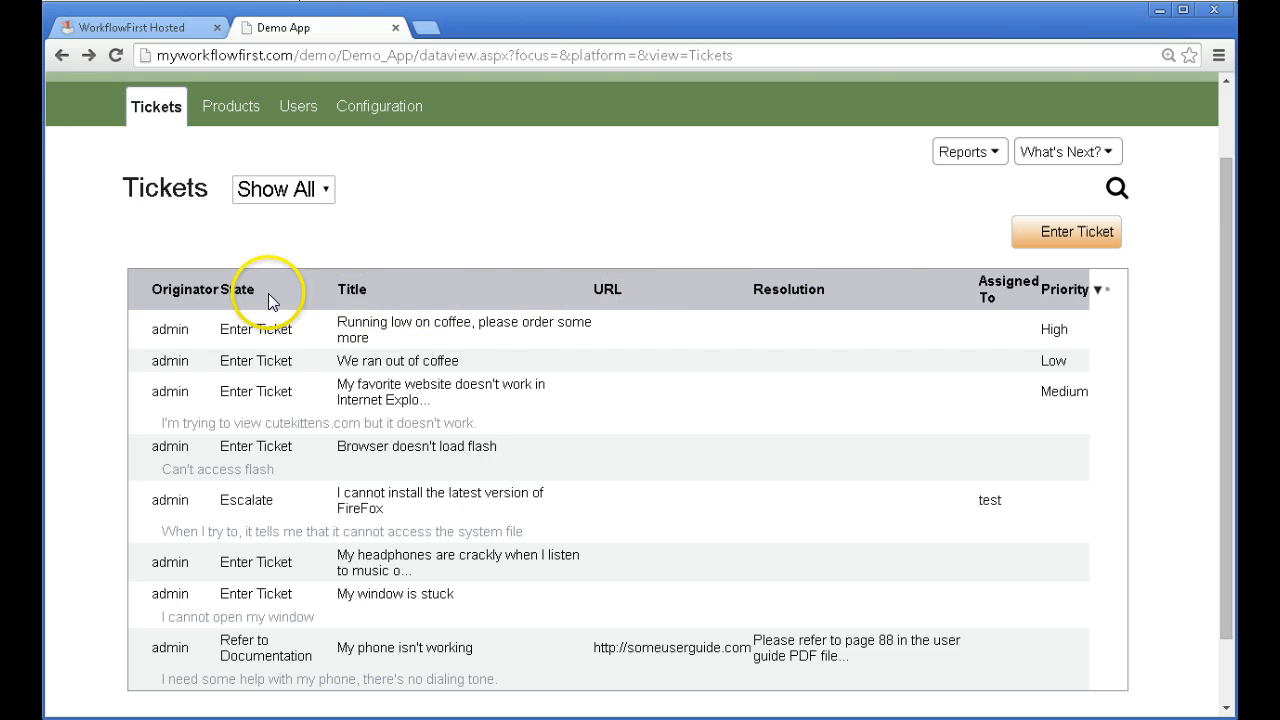
# - In the WorkflowFirst Hosted page, bulk-set the display level of the Tickets fields Details, URL, Resolution and Priority to Detail, and clear the selection
pyautogui.click(183, 27)
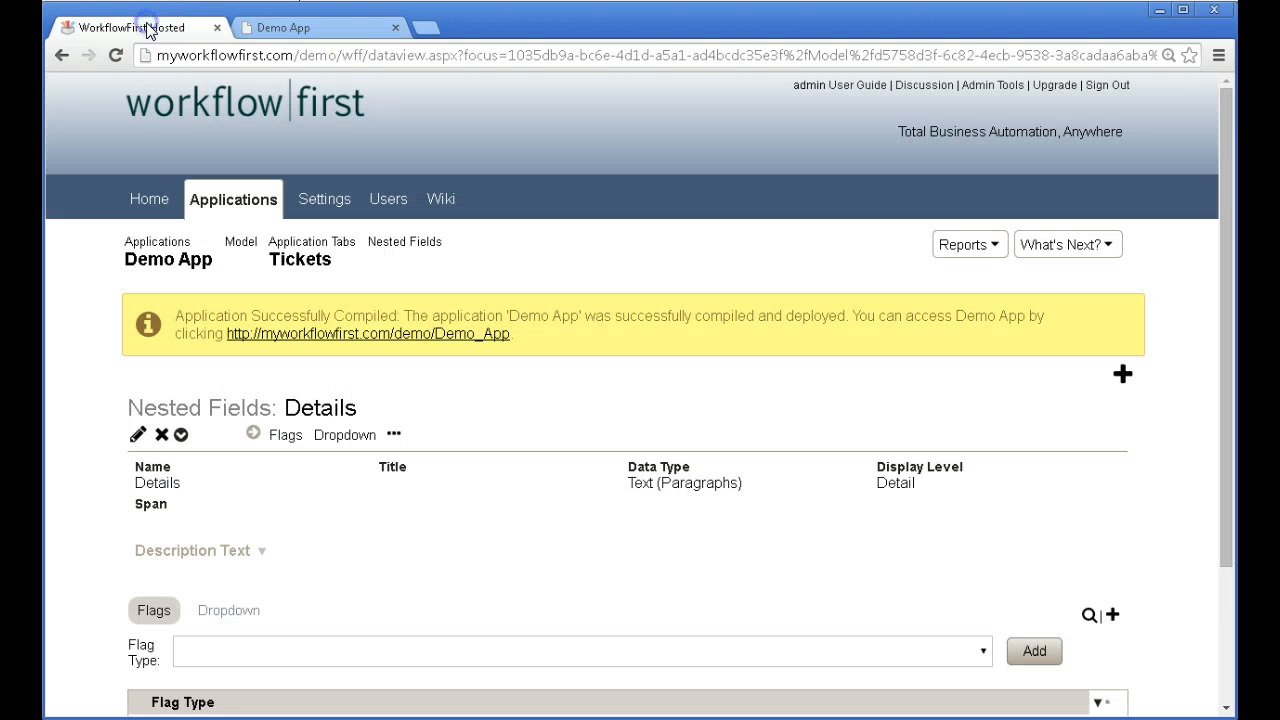
pyautogui.click(413, 245)
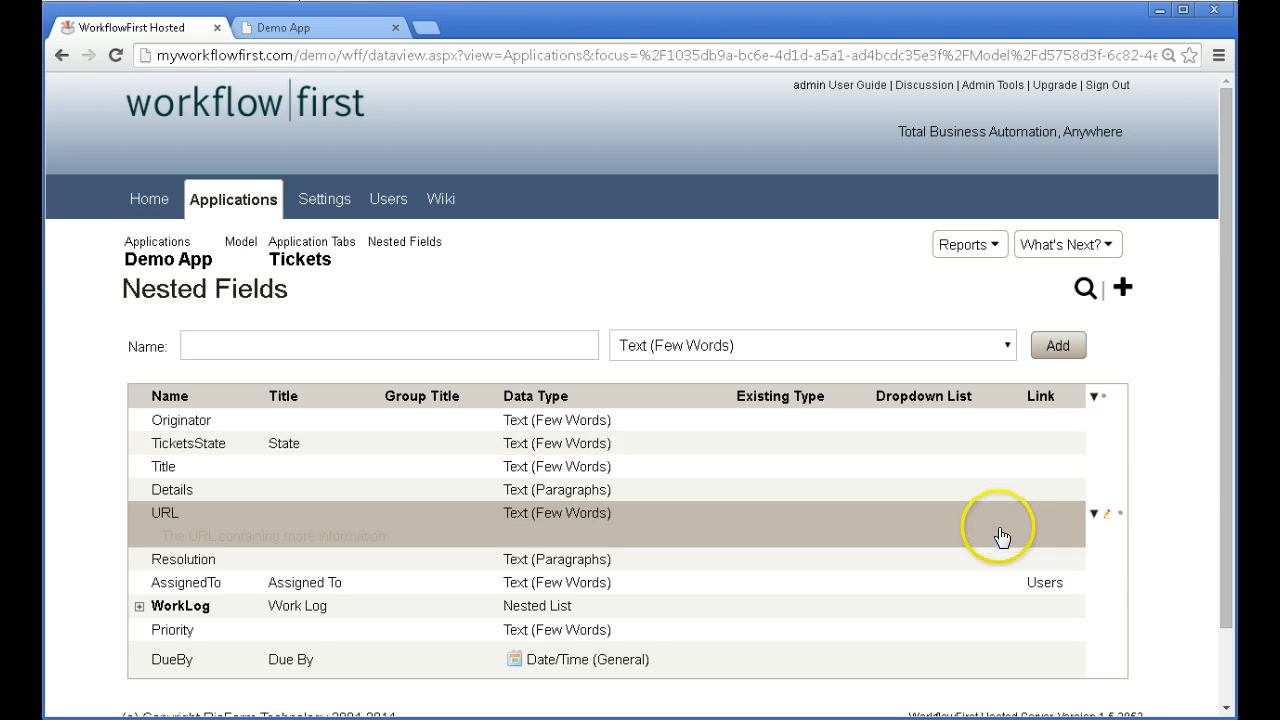
pyautogui.click(1118, 490)
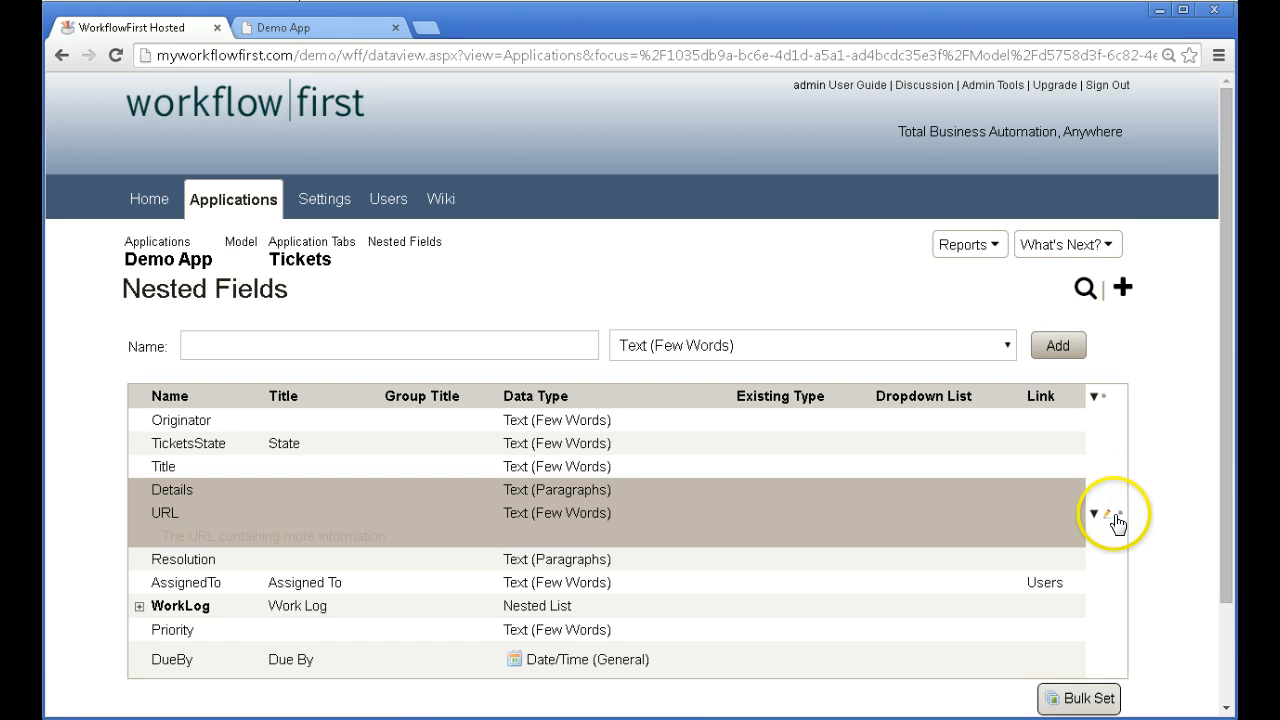
pyautogui.click(1118, 513)
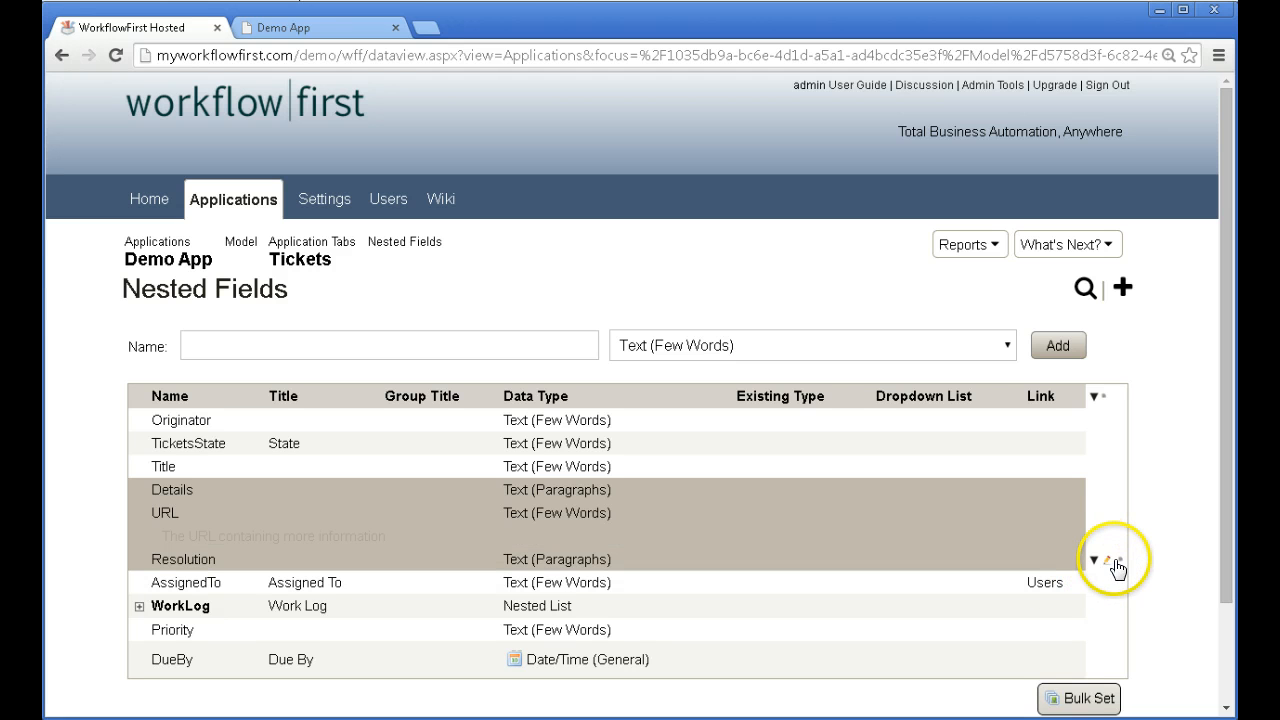
pyautogui.click(1117, 560)
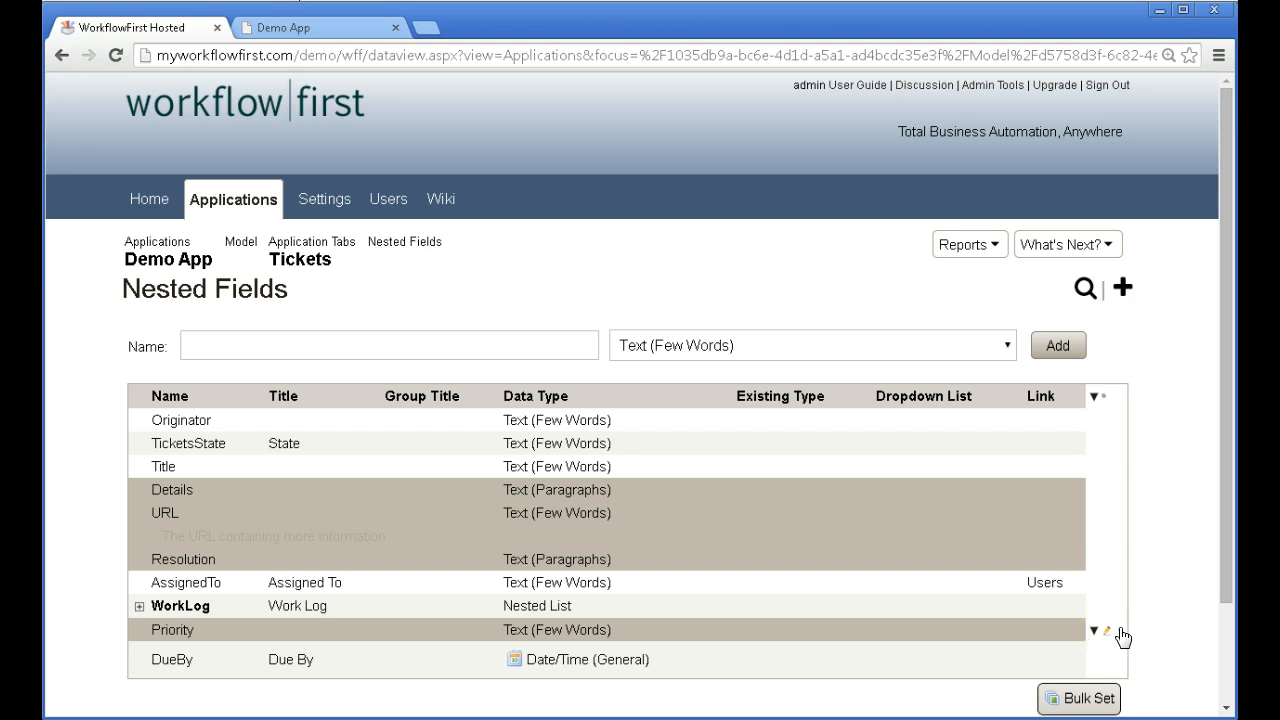
pyautogui.click(1120, 630)
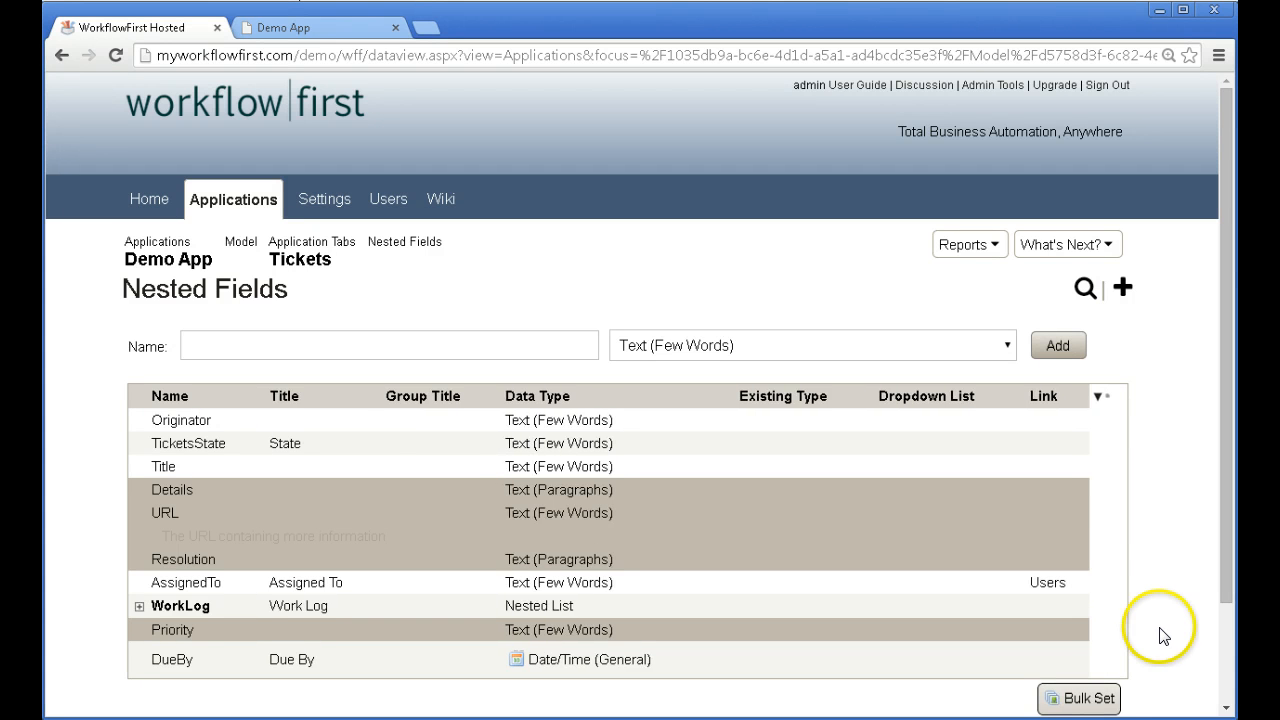
pyautogui.click(1088, 698)
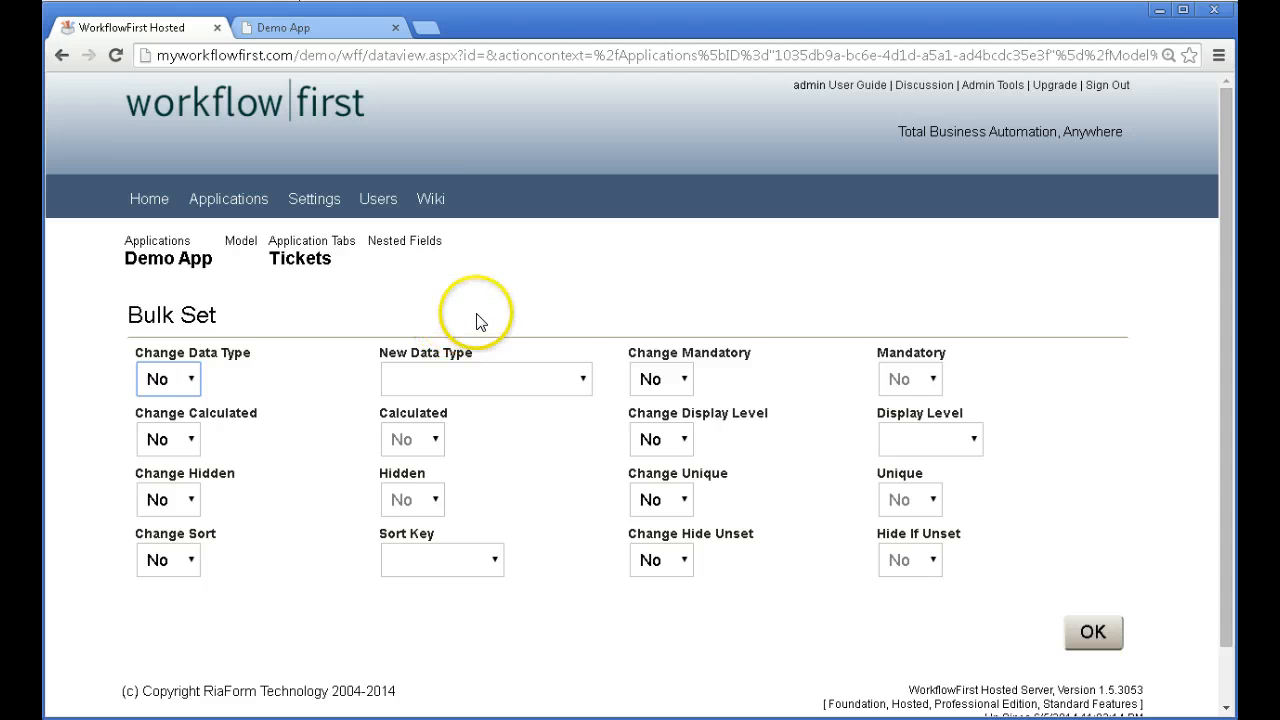
pyautogui.click(675, 443)
pyautogui.click(658, 464)
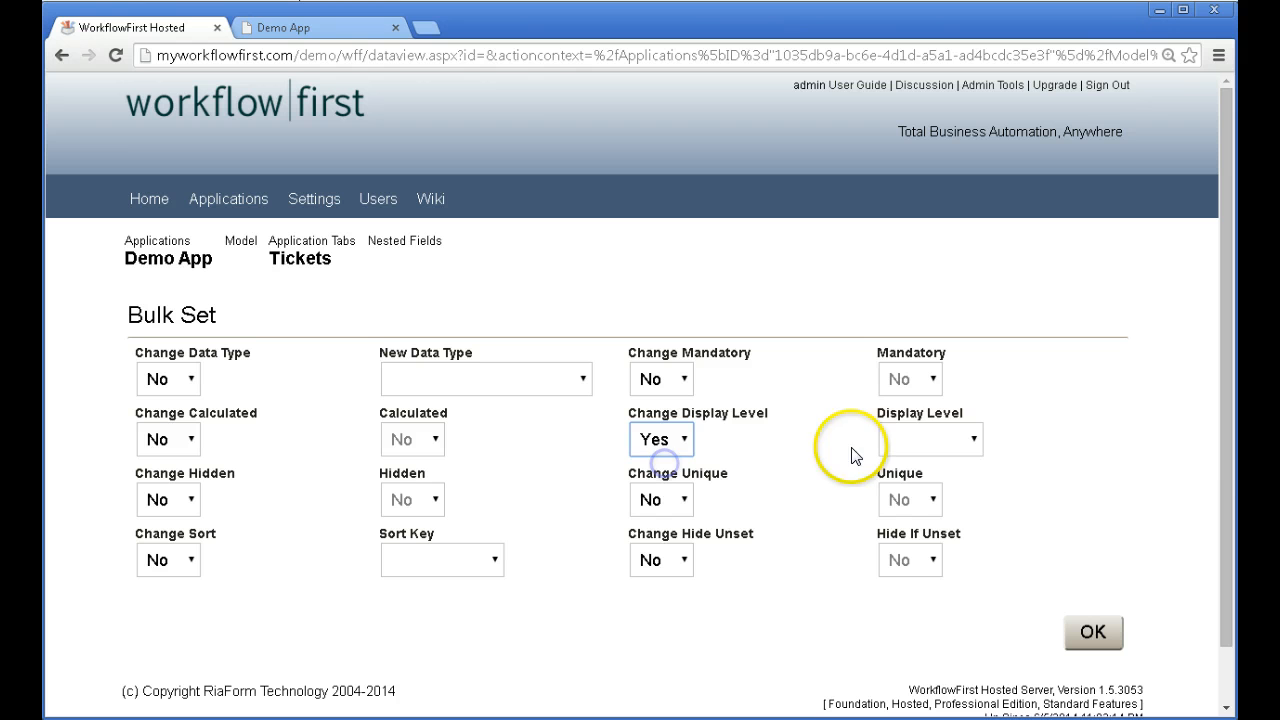
pyautogui.click(916, 450)
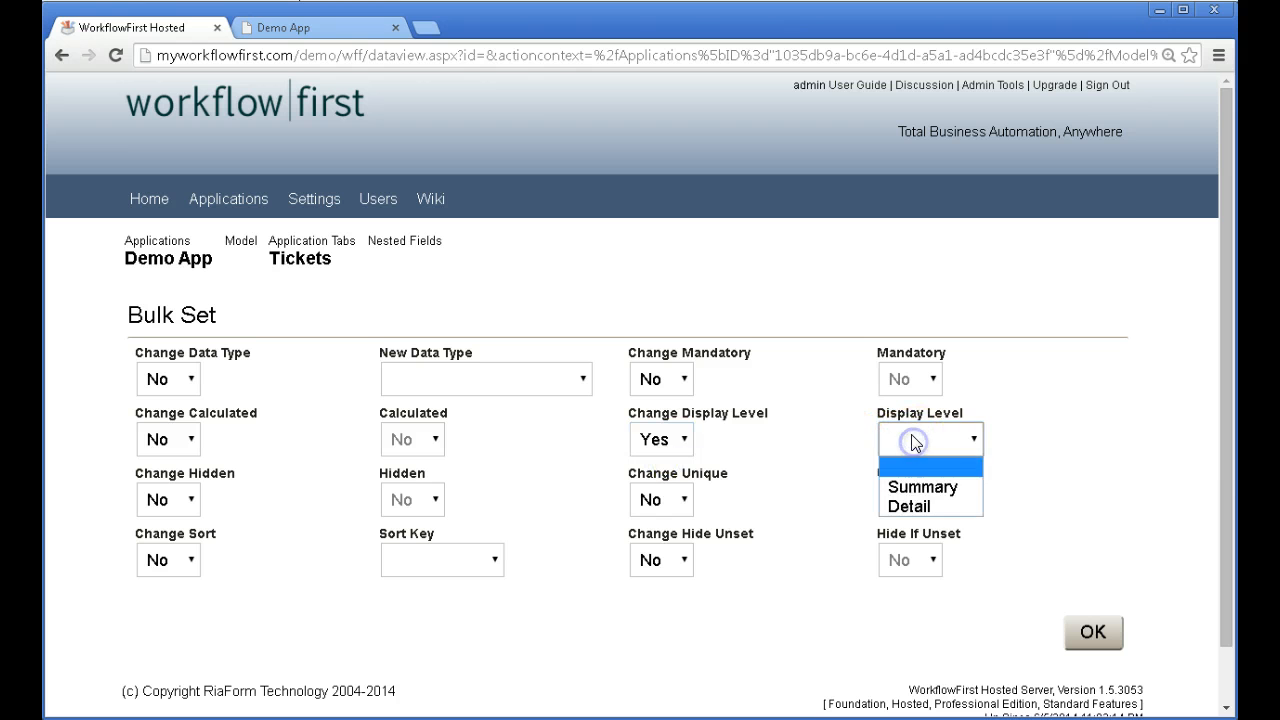
pyautogui.click(912, 507)
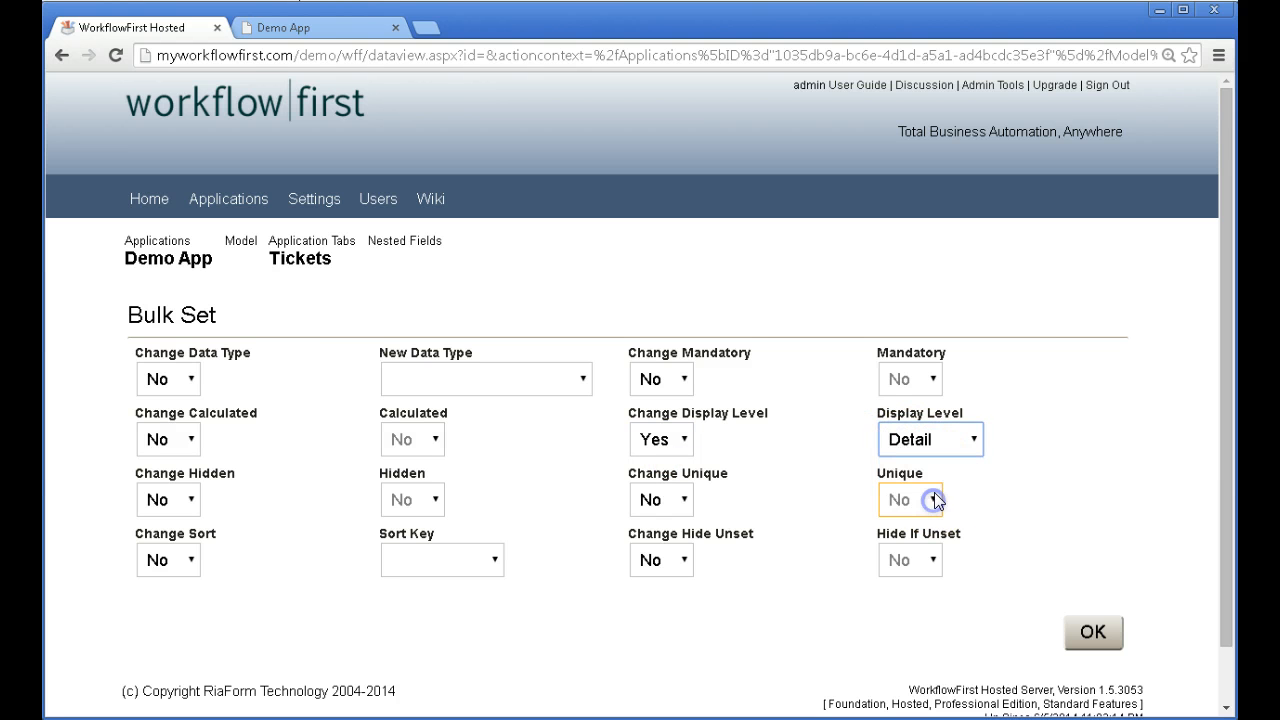
pyautogui.click(1092, 633)
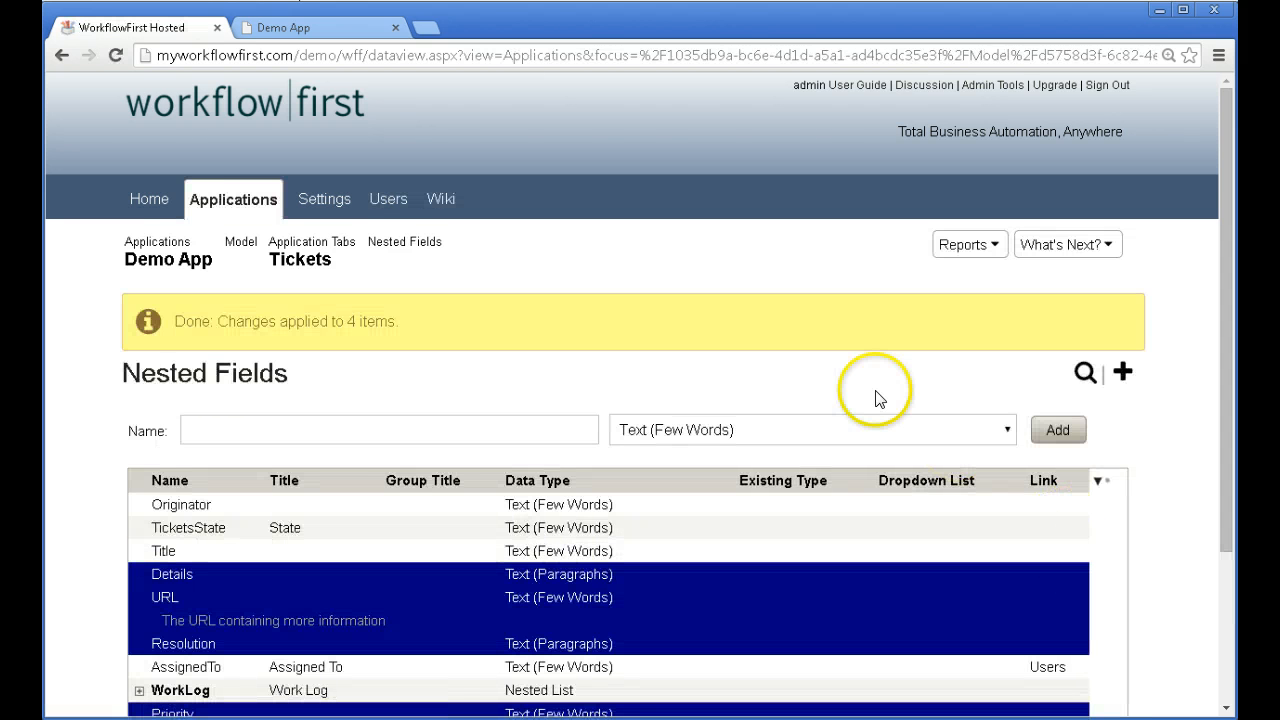
pyautogui.click(1100, 483)
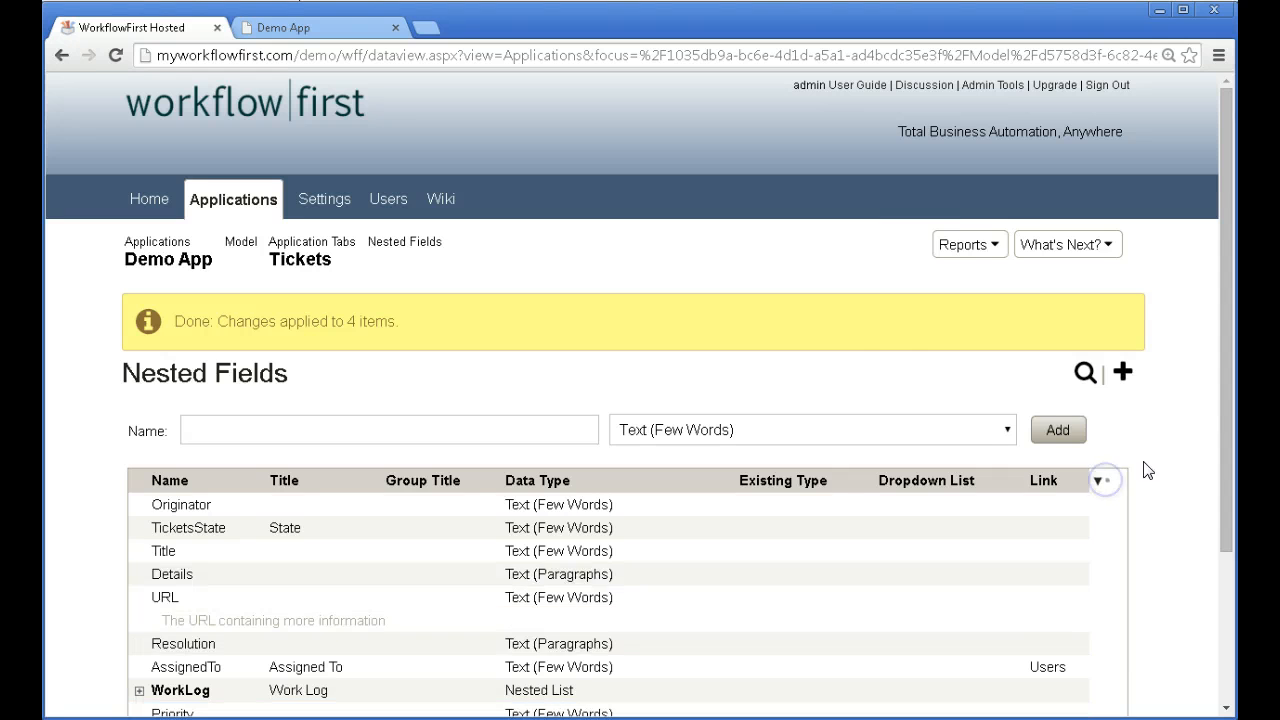
# - Publish the Demo App with the detail-level field changes as a patch, setting Patch to Yes
pyautogui.click(1082, 247)
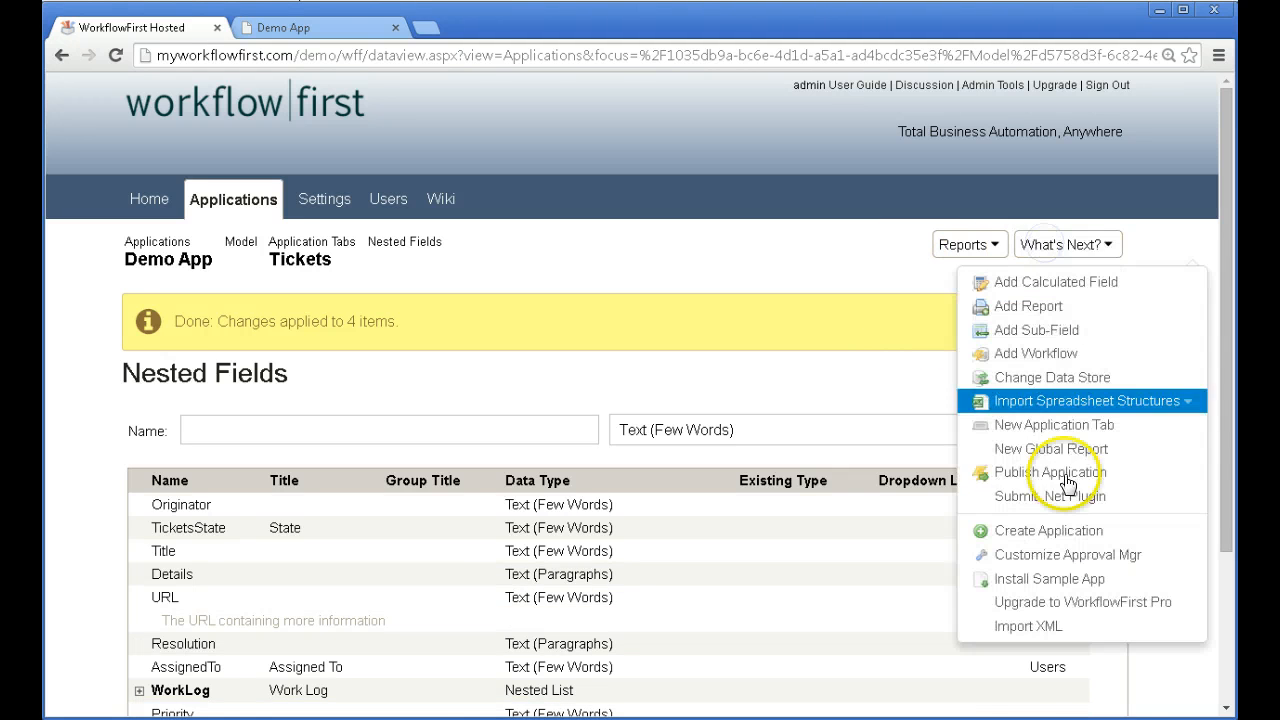
pyautogui.click(1045, 471)
pyautogui.click(673, 410)
pyautogui.click(675, 439)
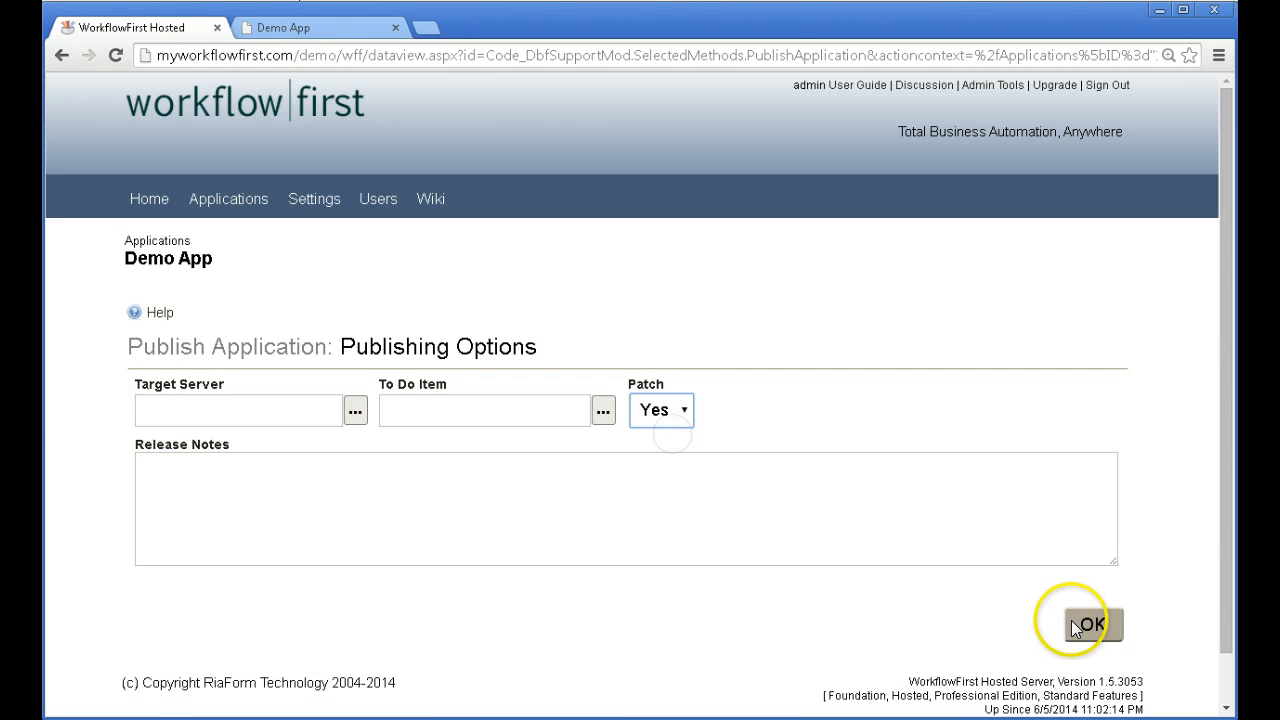
pyautogui.click(1090, 623)
# - Reload the Tickets list in the Demo App, view the ticket about the favorite website in Internet Explorer, and return to the list
pyautogui.click(338, 38)
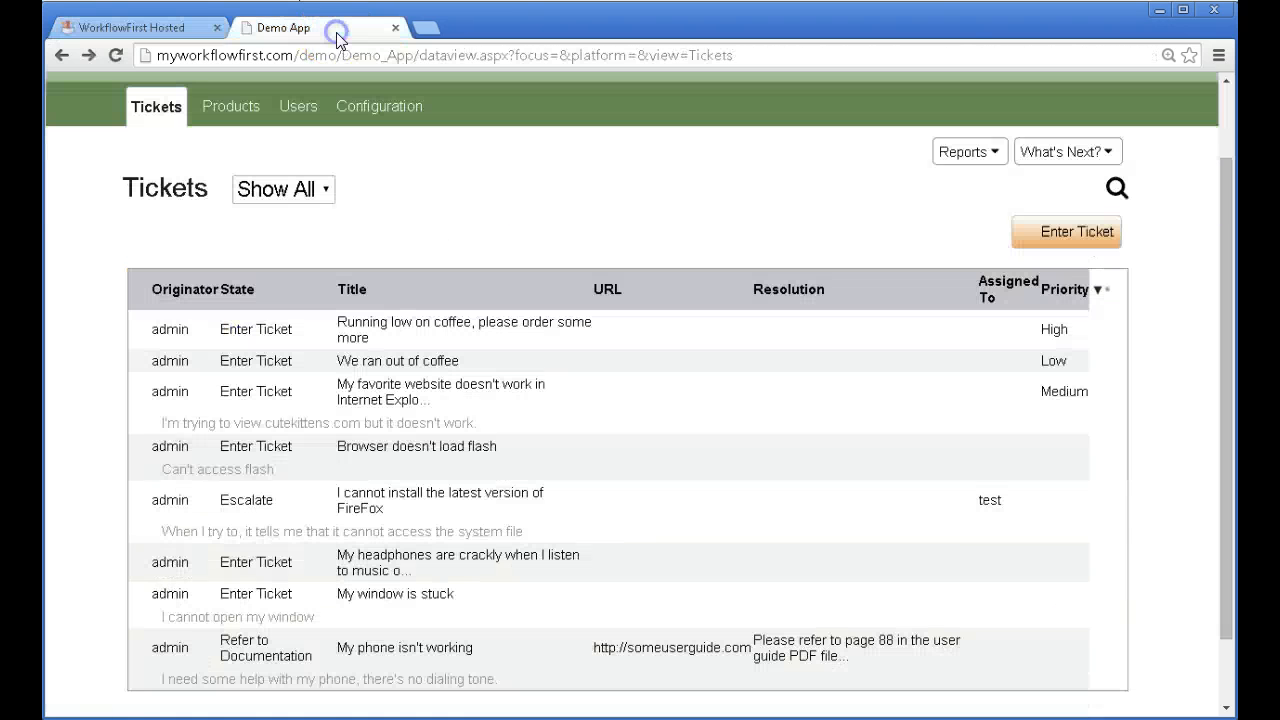
pyautogui.press('F5')
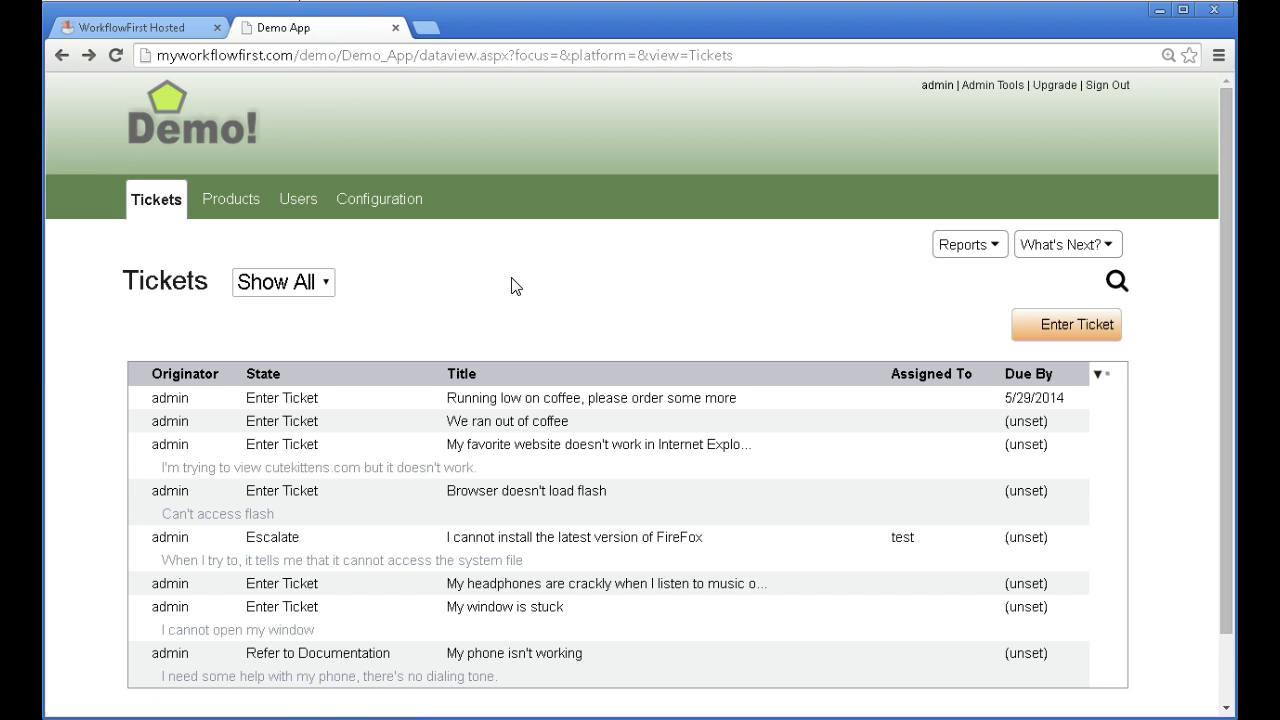
pyautogui.click(488, 268)
pyautogui.click(832, 447)
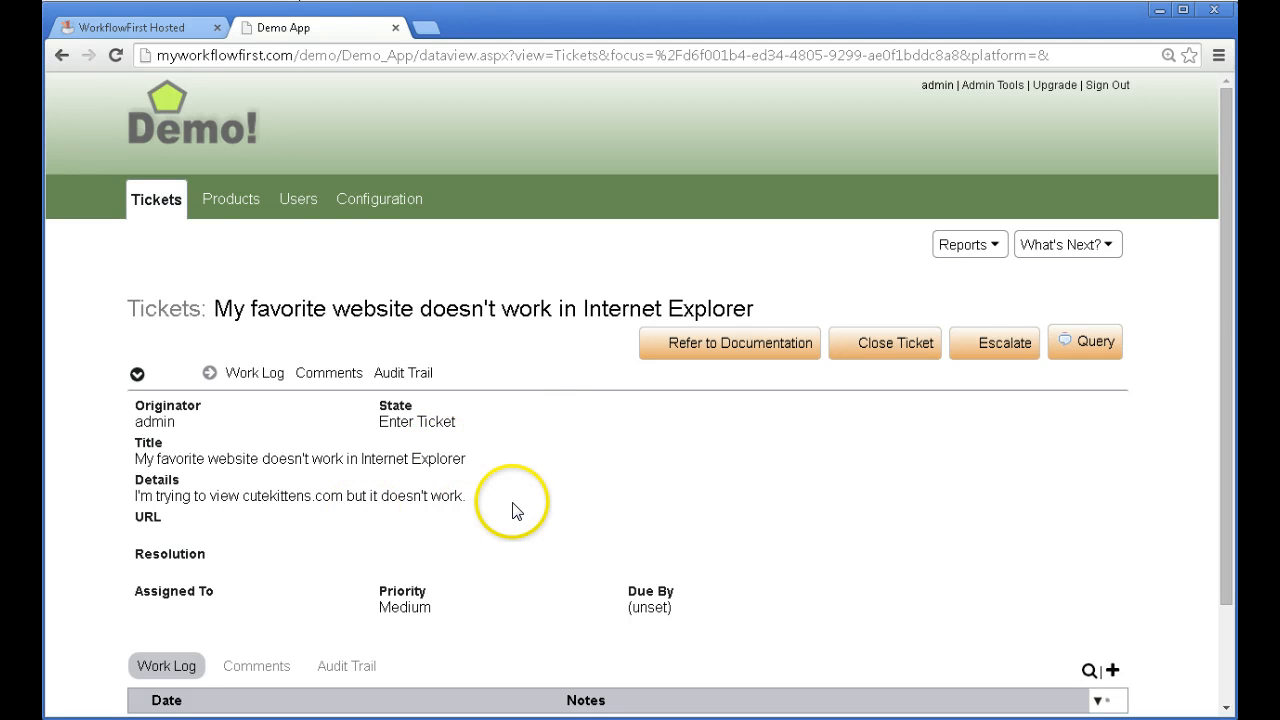
pyautogui.click(63, 51)
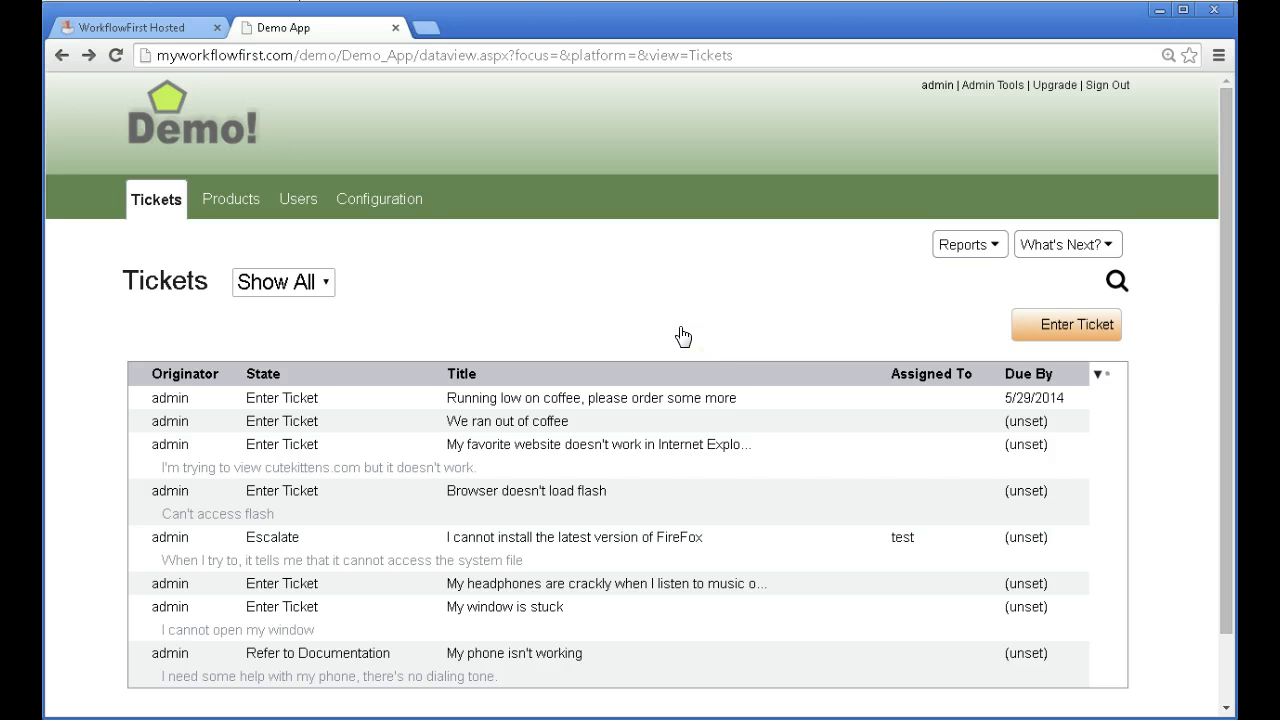
# - Return to WorkflowFirst Hosted, add an Advanced record to the Tickets tab with Override Max Columns set to 10, and save it
pyautogui.click(142, 30)
pyautogui.click(305, 260)
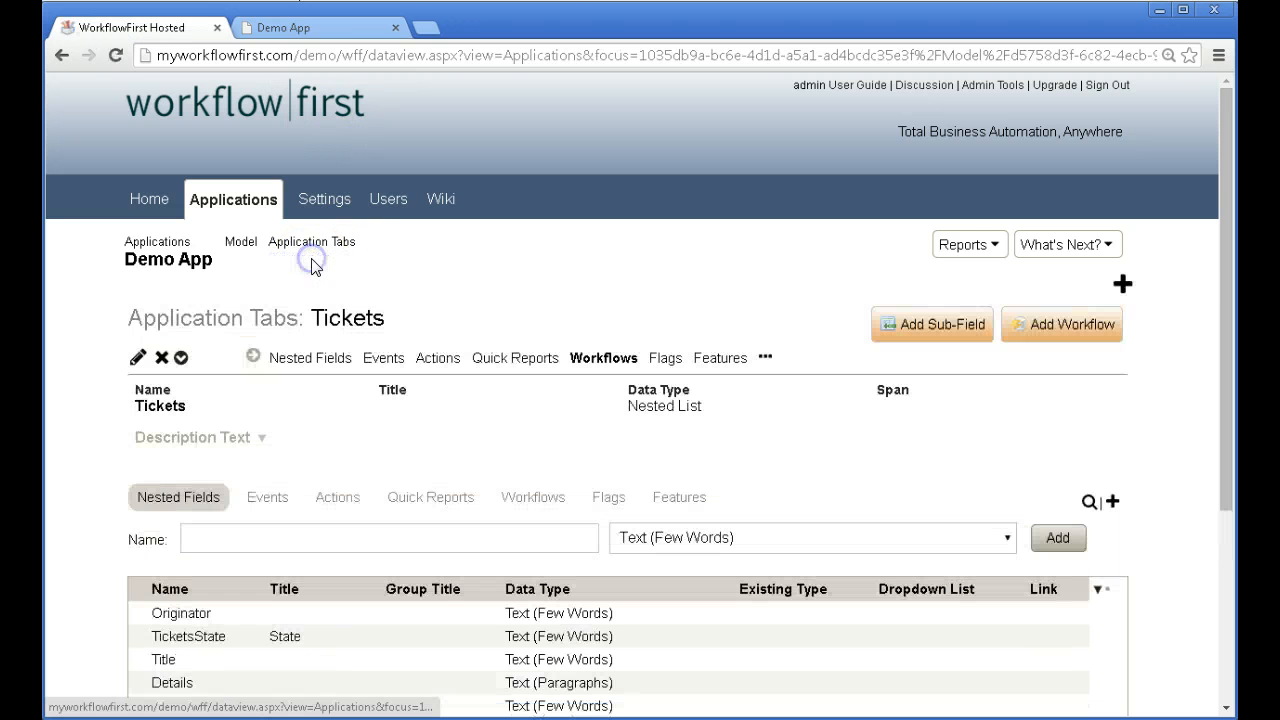
pyautogui.click(765, 358)
pyautogui.click(686, 377)
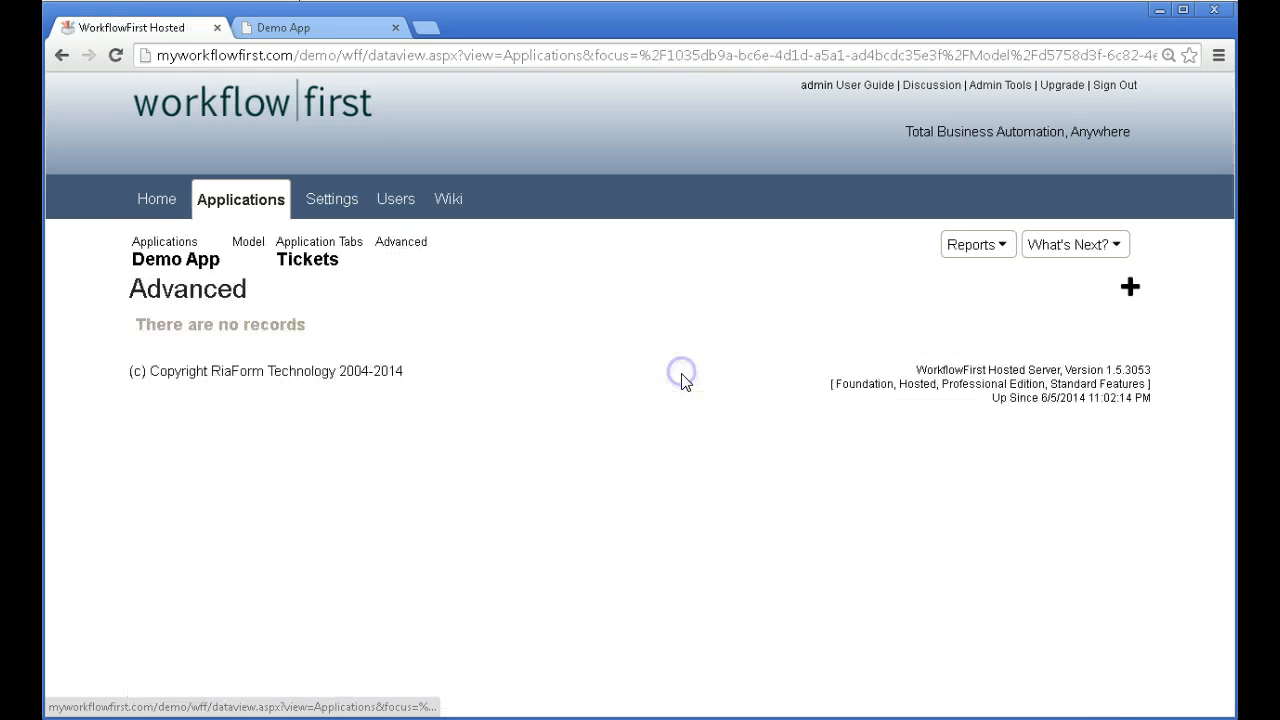
pyautogui.click(1127, 290)
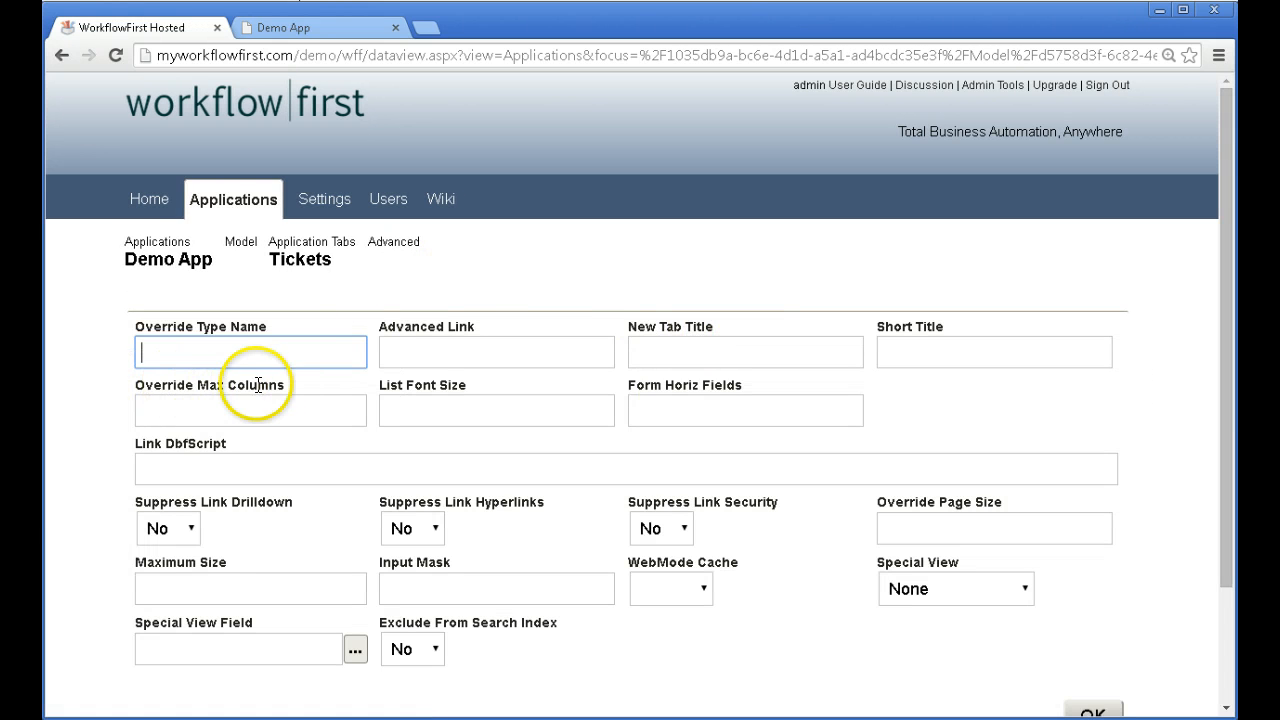
pyautogui.click(233, 412)
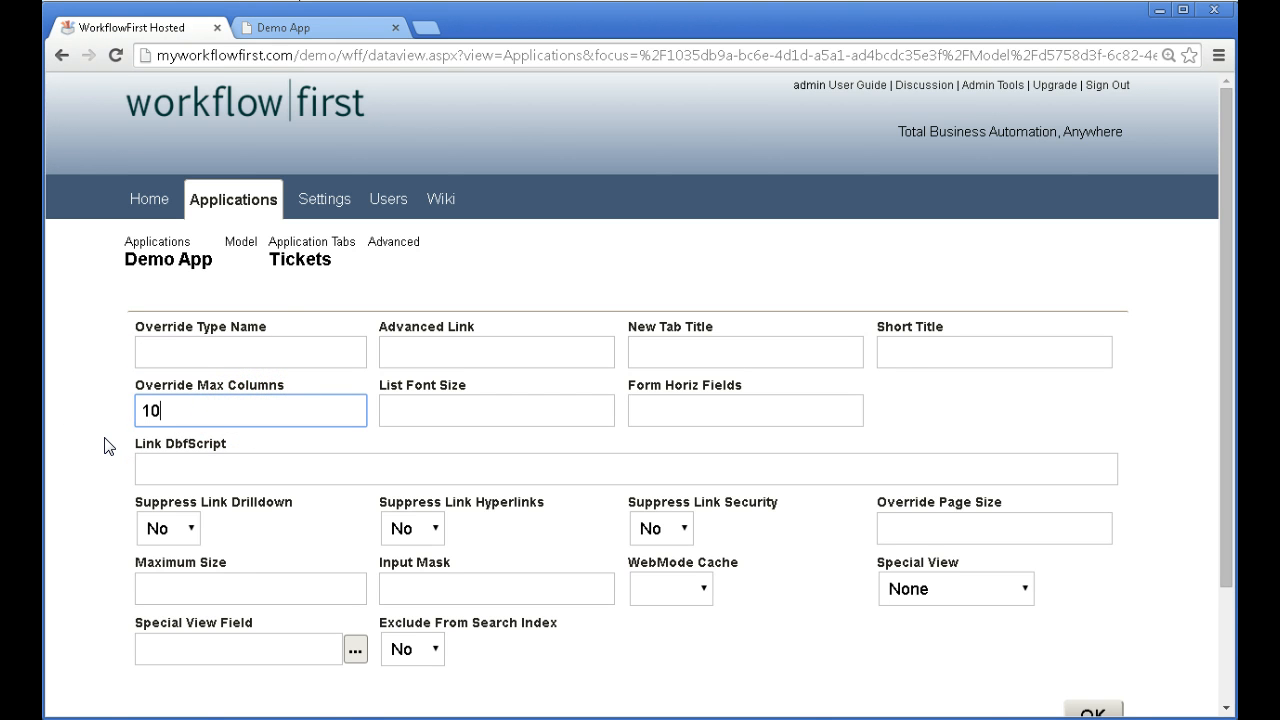
pyautogui.press('Return')
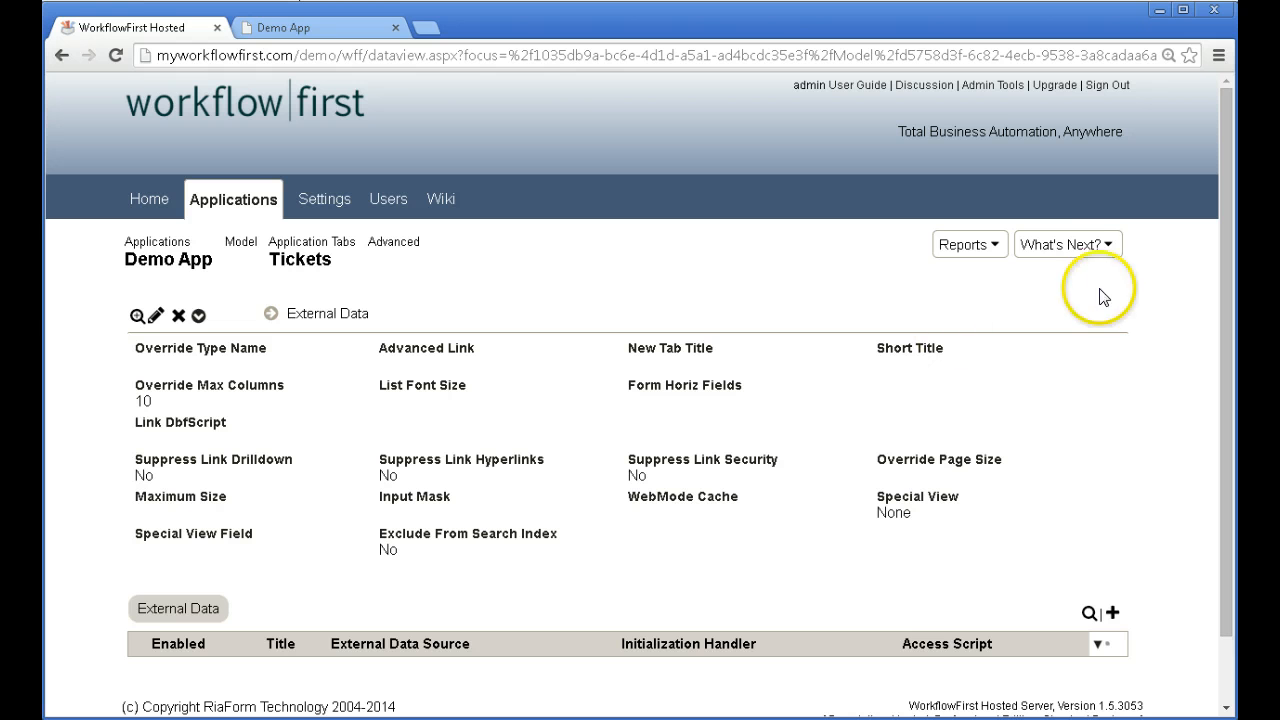
# - Bulk-set the display level of all the Tickets tab's nested fields to Summary
pyautogui.click(319, 270)
pyautogui.scroll(-2, 803, 432)
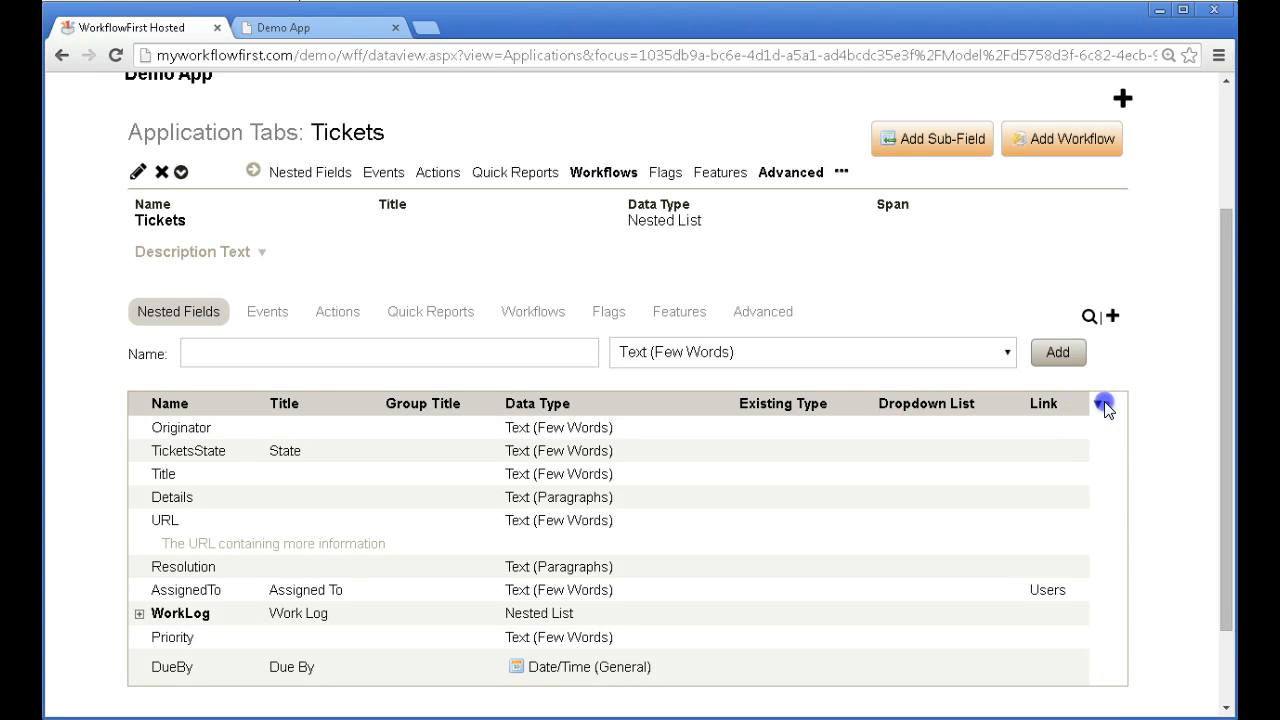
pyautogui.click(1104, 404)
pyautogui.scroll(-1, 1140, 580)
pyautogui.click(1146, 603)
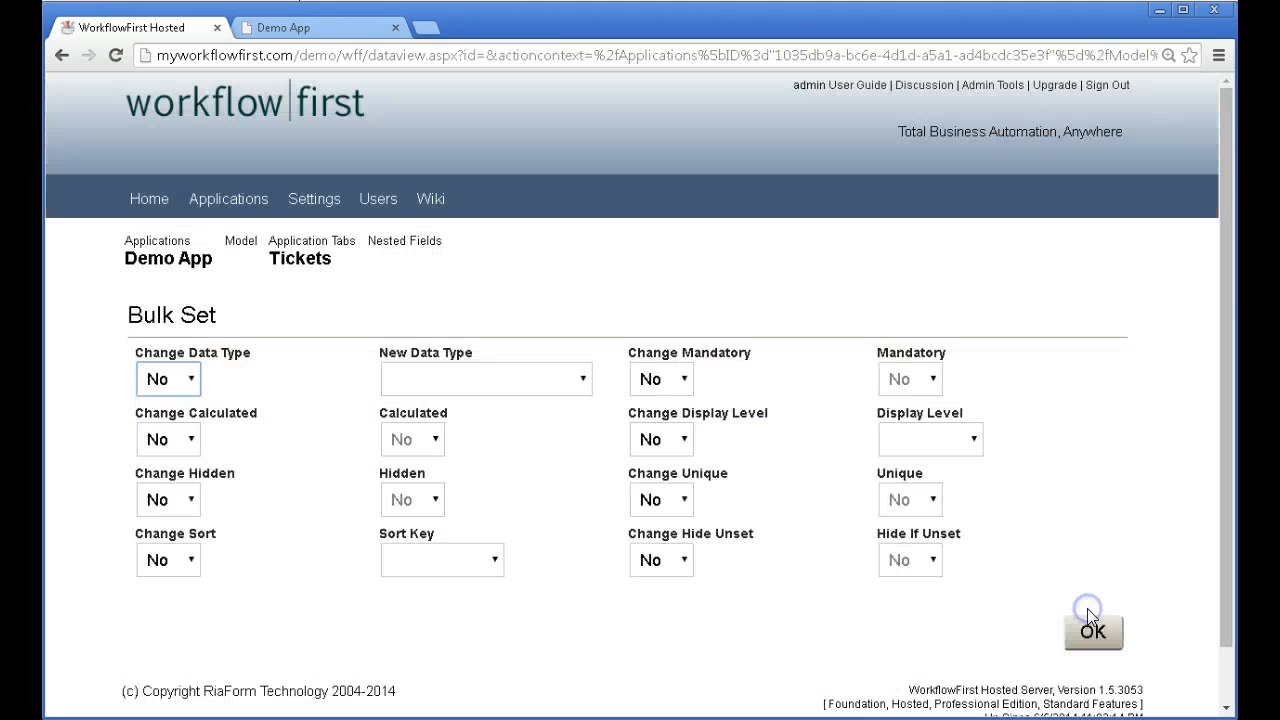
pyautogui.click(657, 438)
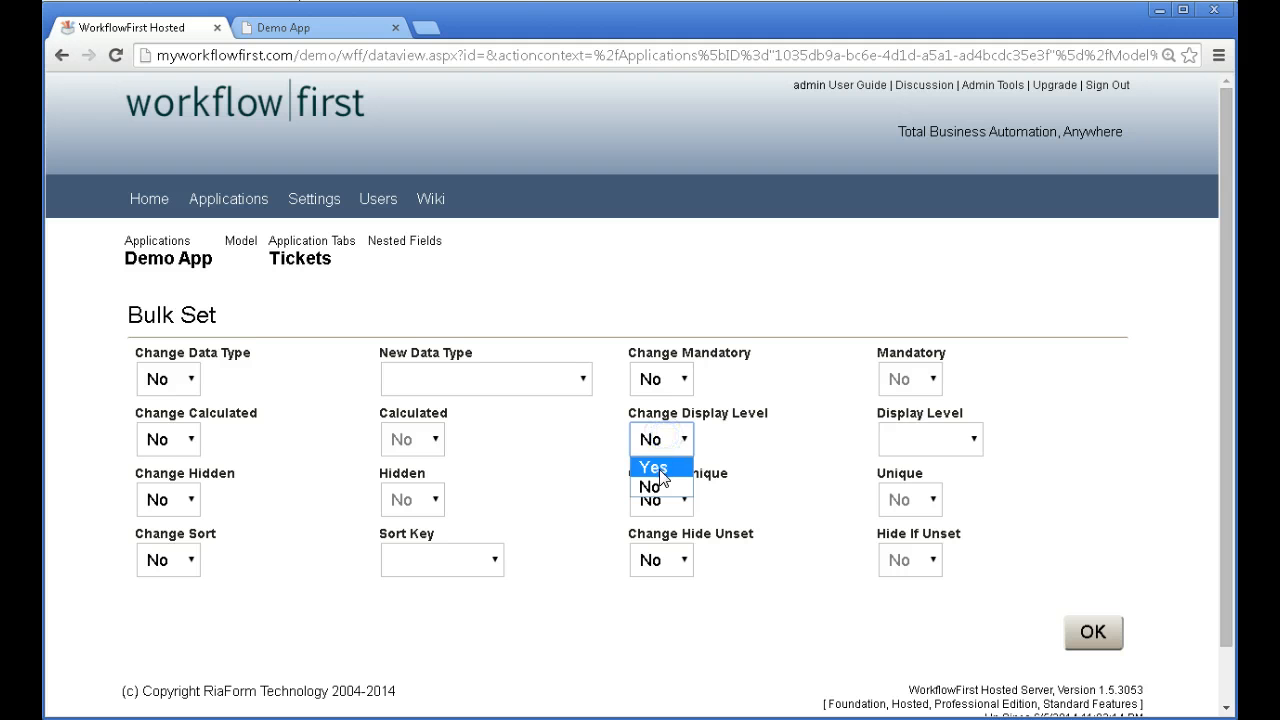
pyautogui.click(657, 469)
pyautogui.click(903, 438)
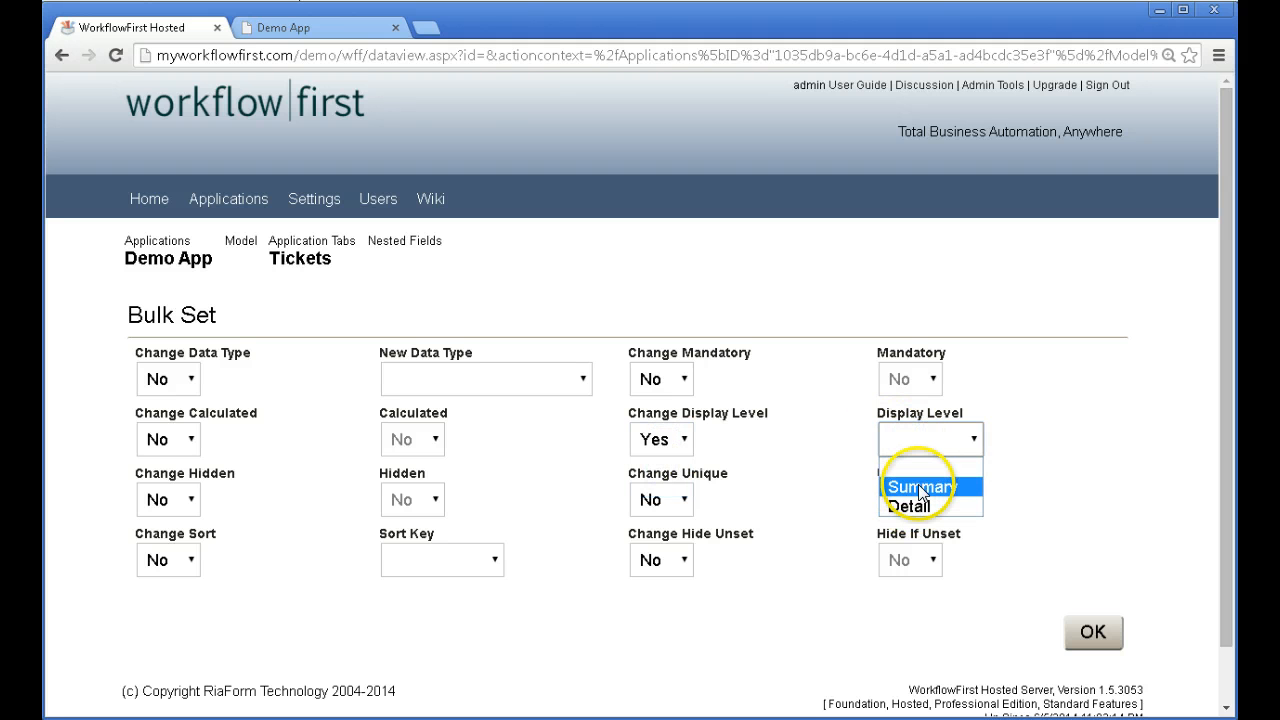
pyautogui.click(920, 488)
pyautogui.click(1093, 632)
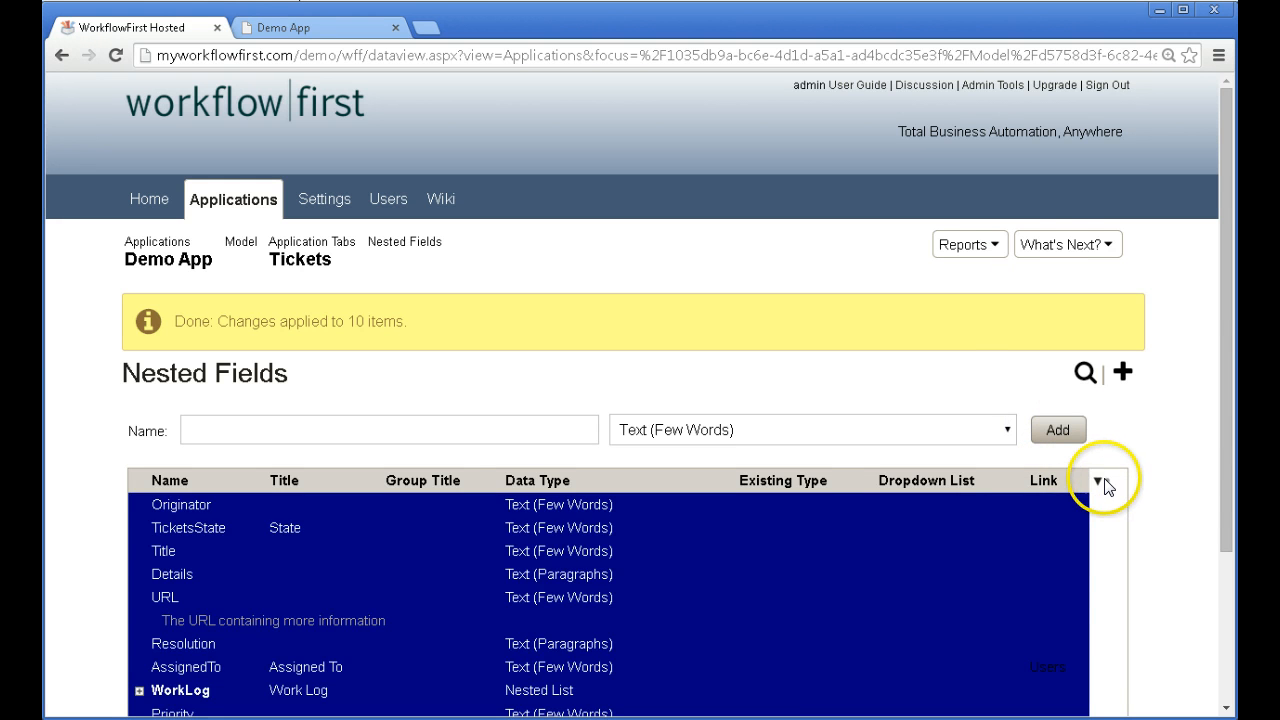
# - Publish the Demo App with Patch set to Yes and view its refreshed Tickets list
pyautogui.click(1058, 244)
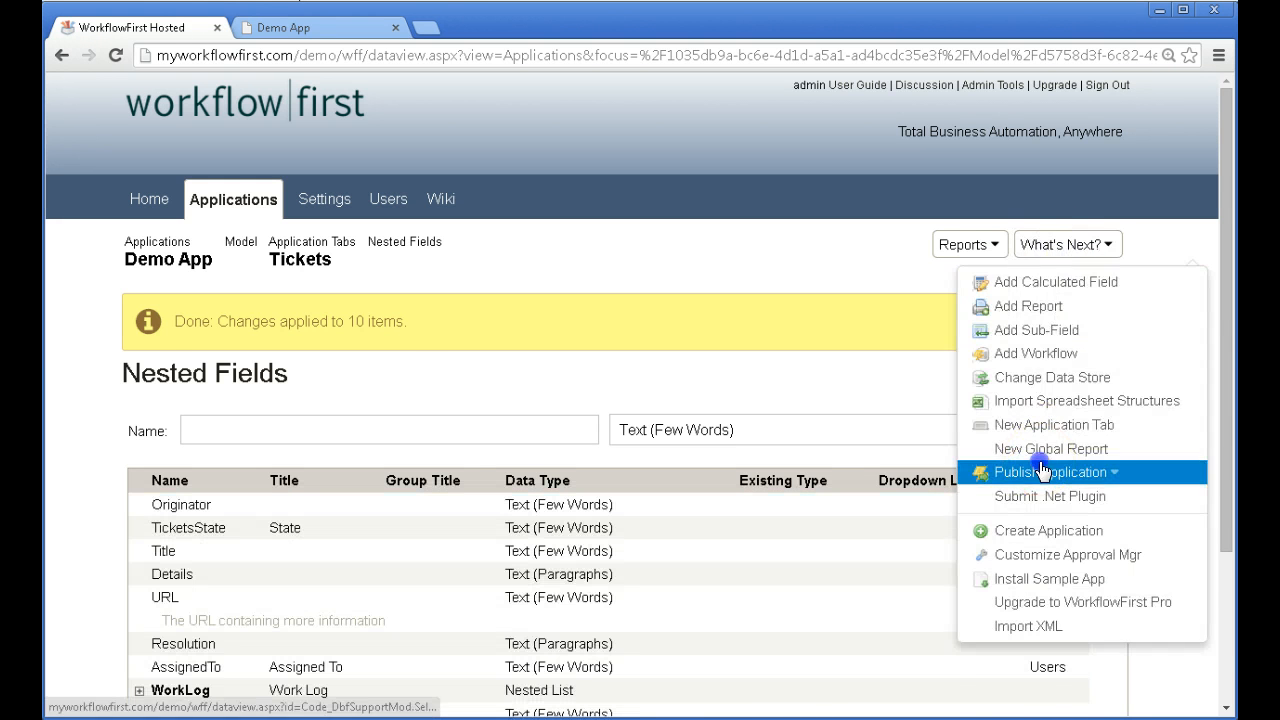
pyautogui.click(1050, 472)
pyautogui.click(665, 412)
pyautogui.click(668, 436)
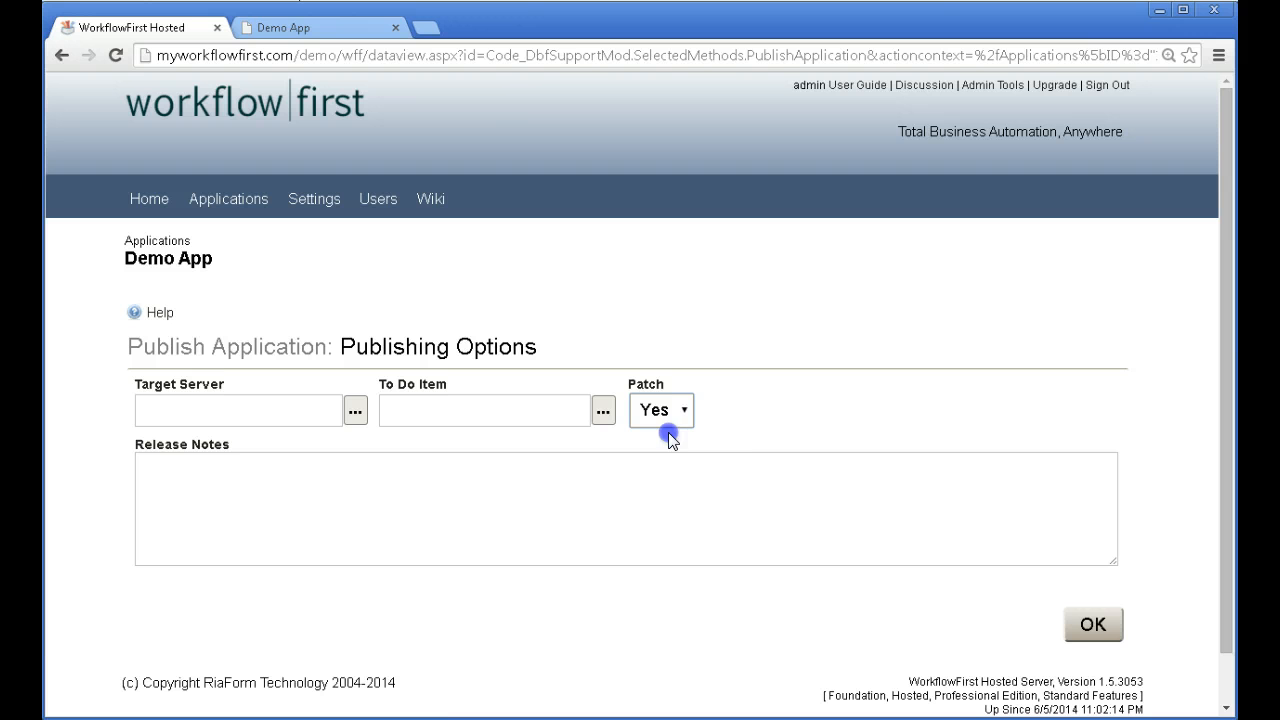
pyautogui.click(1090, 620)
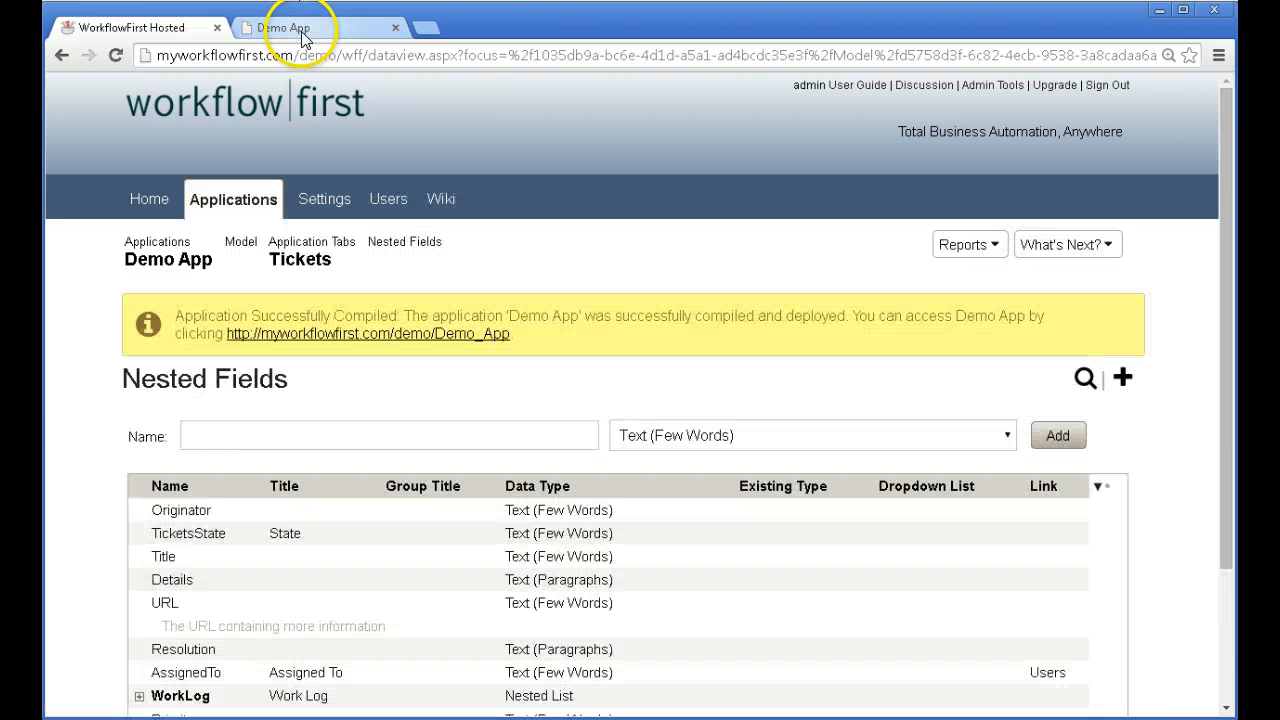
pyautogui.click(300, 30)
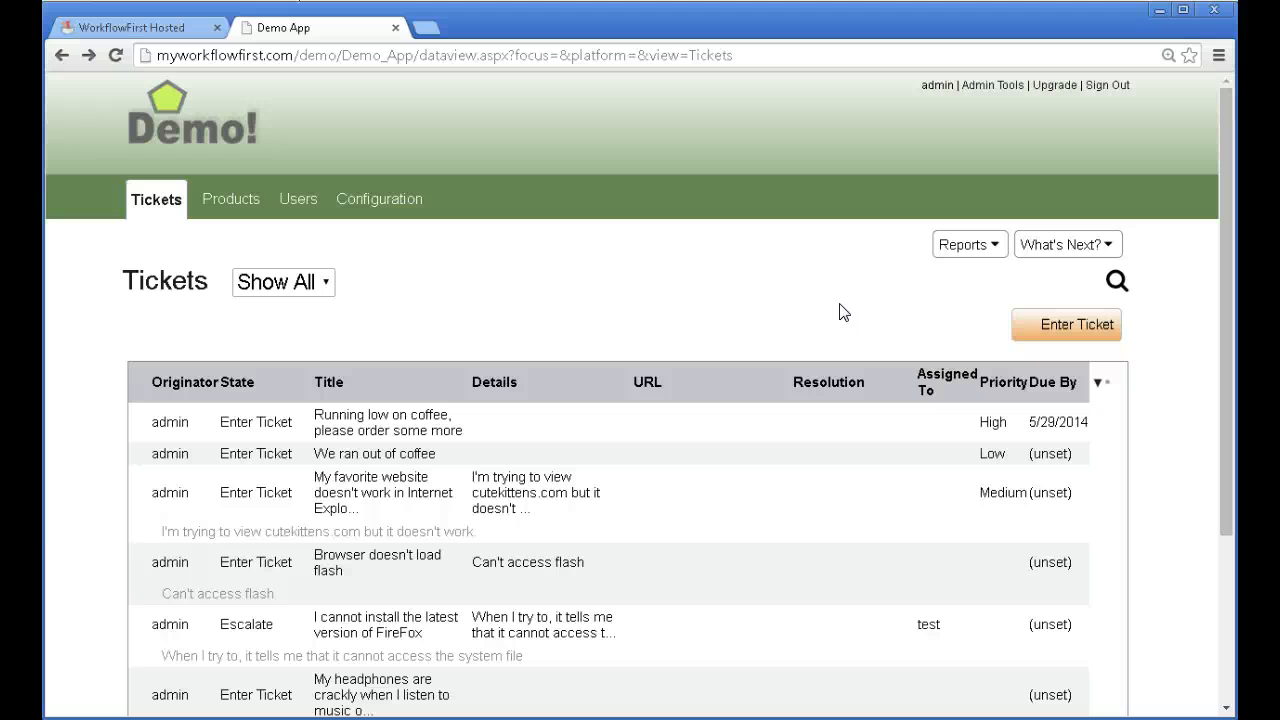
# - Back in WorkflowFirst Hosted, bulk-set the display level of the Tickets fields Details, URL, Resolution and Priority to Detail
pyautogui.click(131, 27)
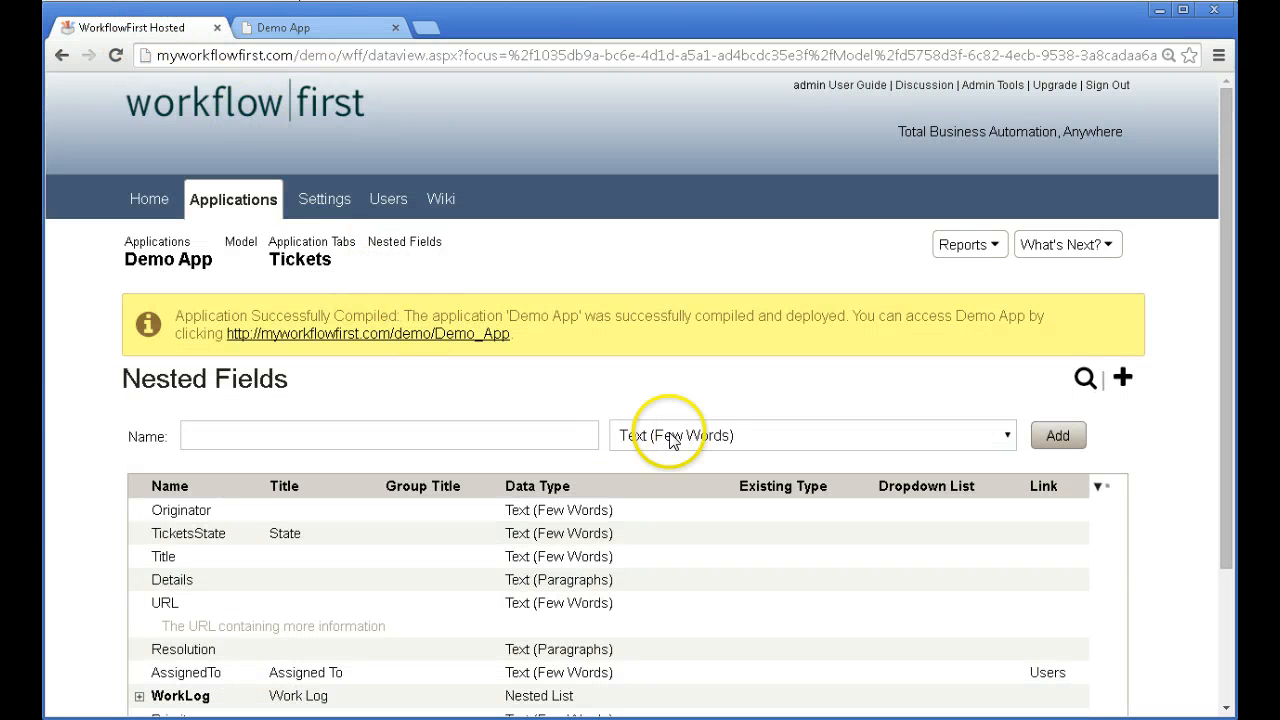
pyautogui.scroll(-2, 674, 433)
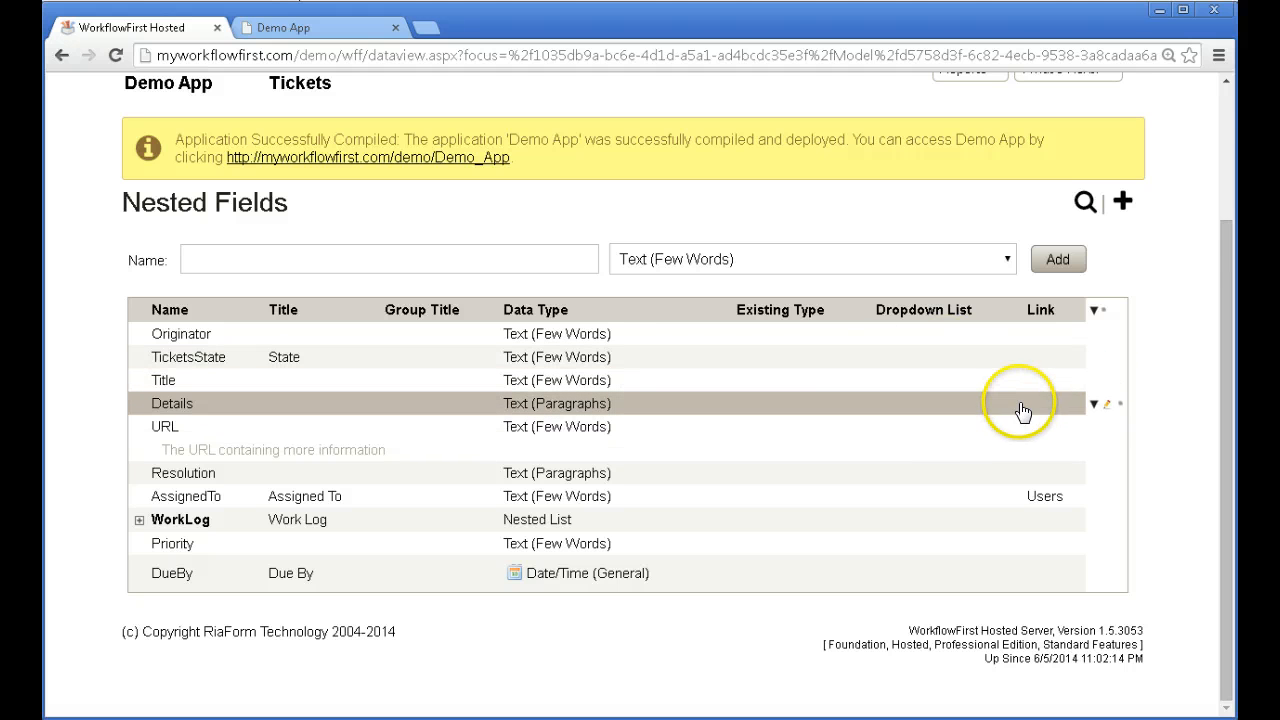
pyautogui.click(1119, 405)
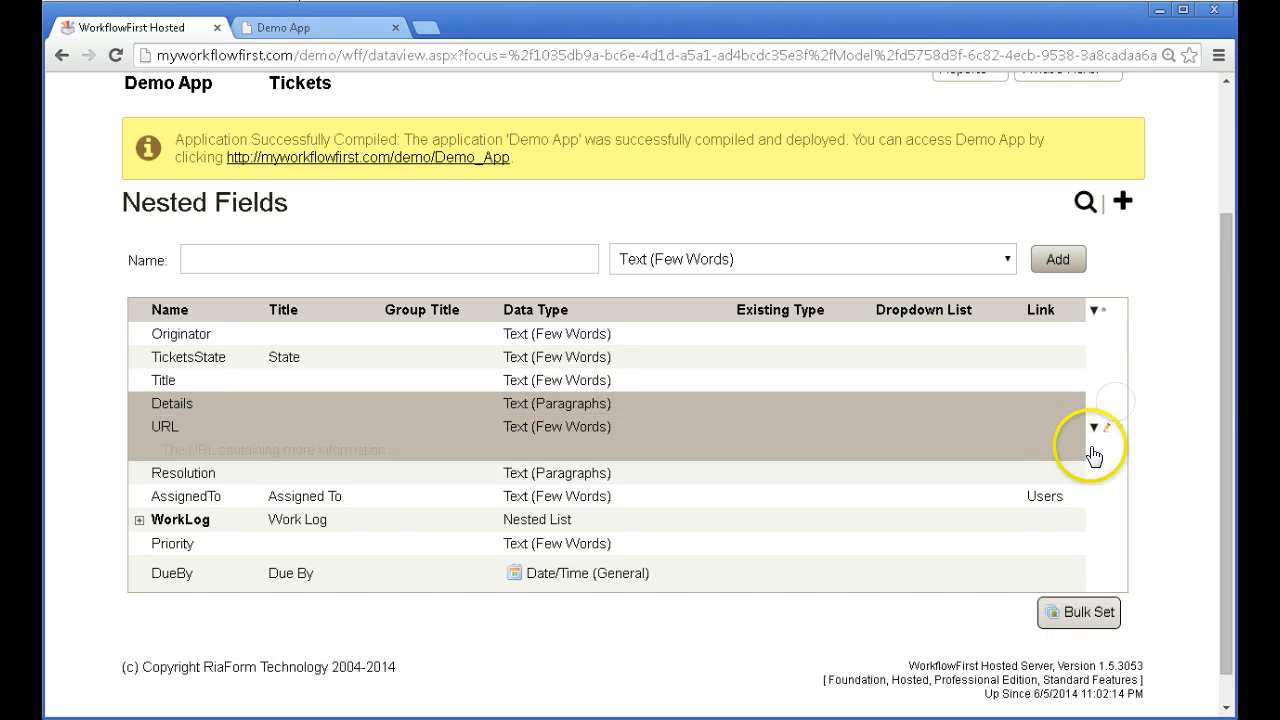
pyautogui.click(1120, 428)
pyautogui.click(1119, 474)
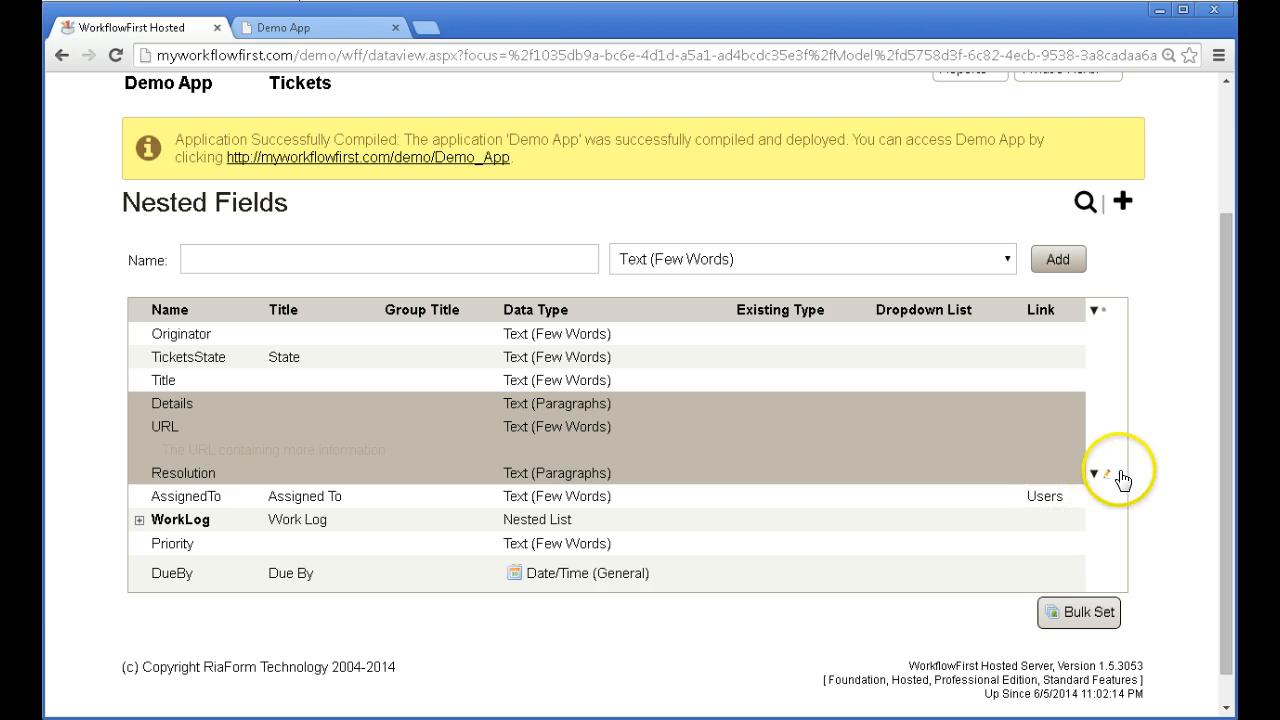
pyautogui.click(1100, 548)
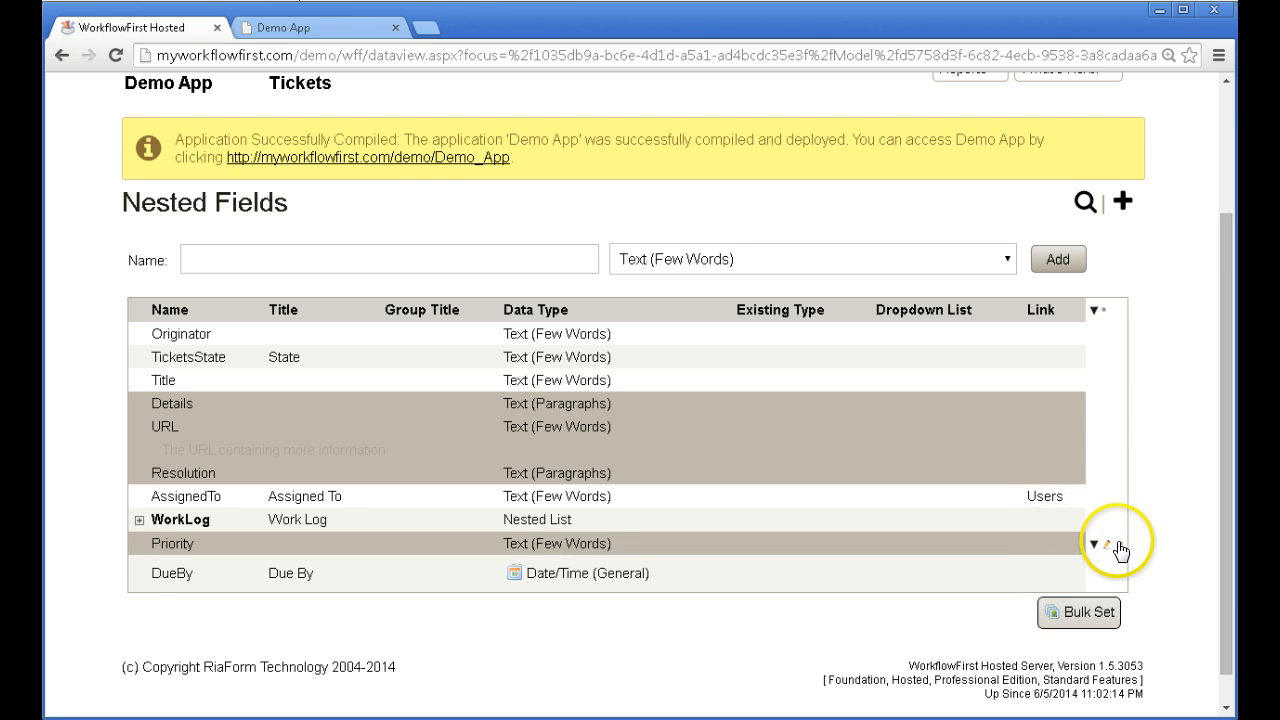
pyautogui.click(1068, 610)
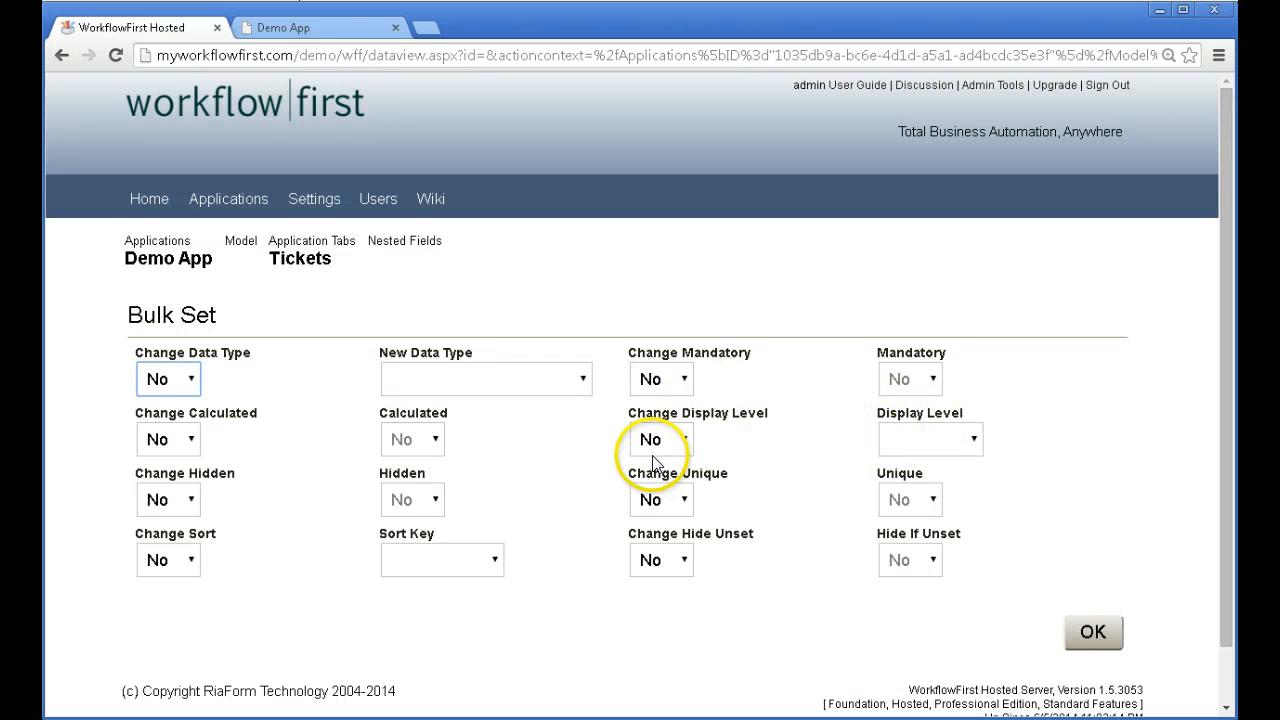
pyautogui.click(645, 442)
pyautogui.click(657, 470)
pyautogui.click(903, 441)
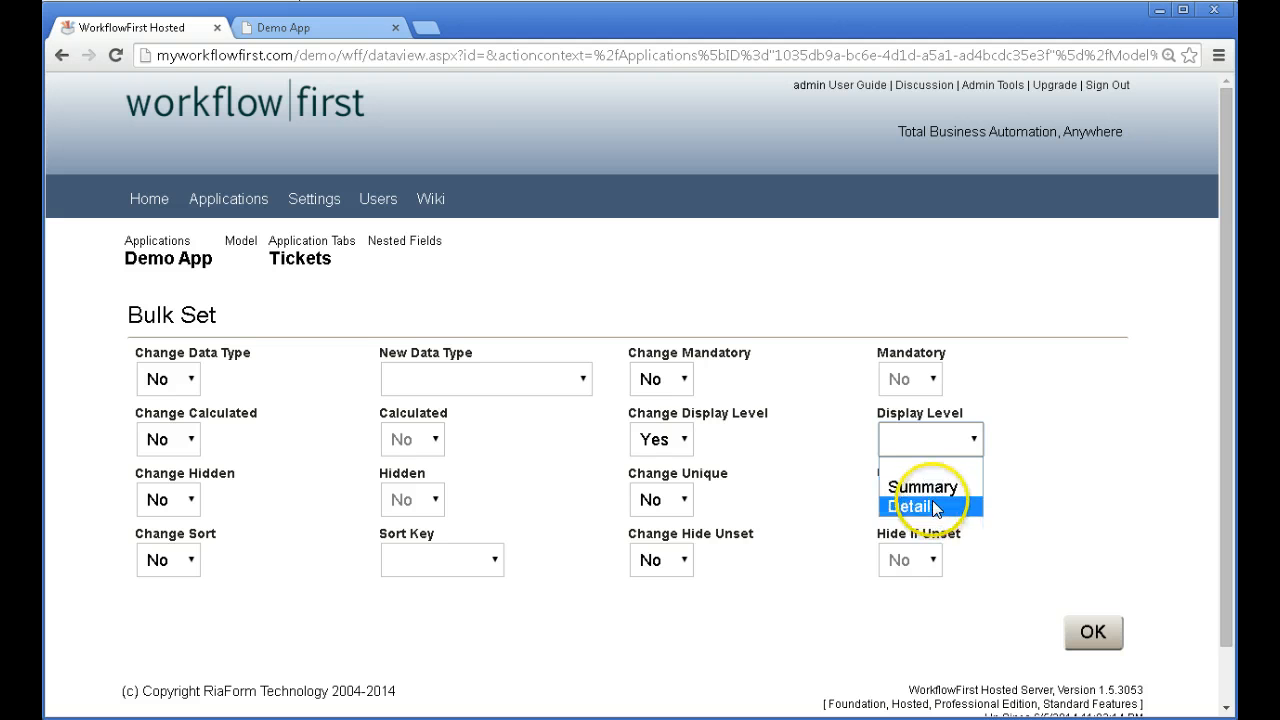
pyautogui.click(930, 505)
pyautogui.click(1097, 628)
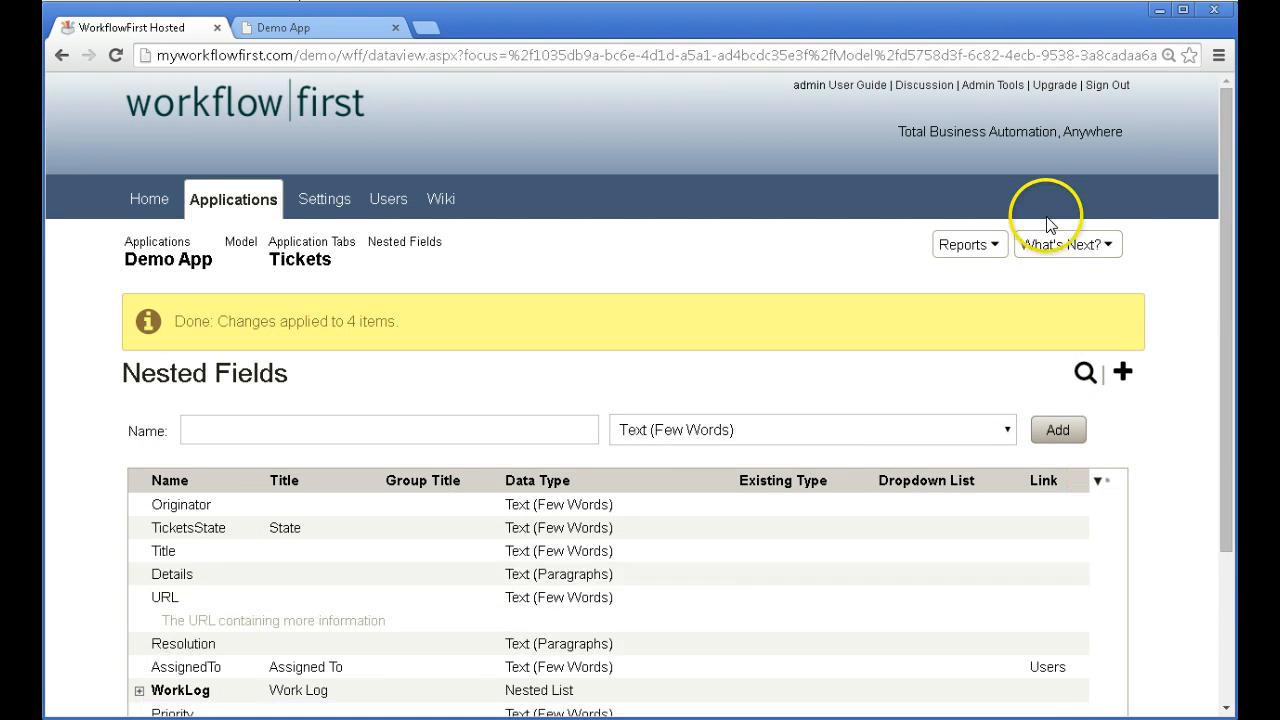
# - Publish the Demo App as a patch with Patch set to Yes, and reload its Tickets list
pyautogui.click(1067, 244)
pyautogui.click(1056, 472)
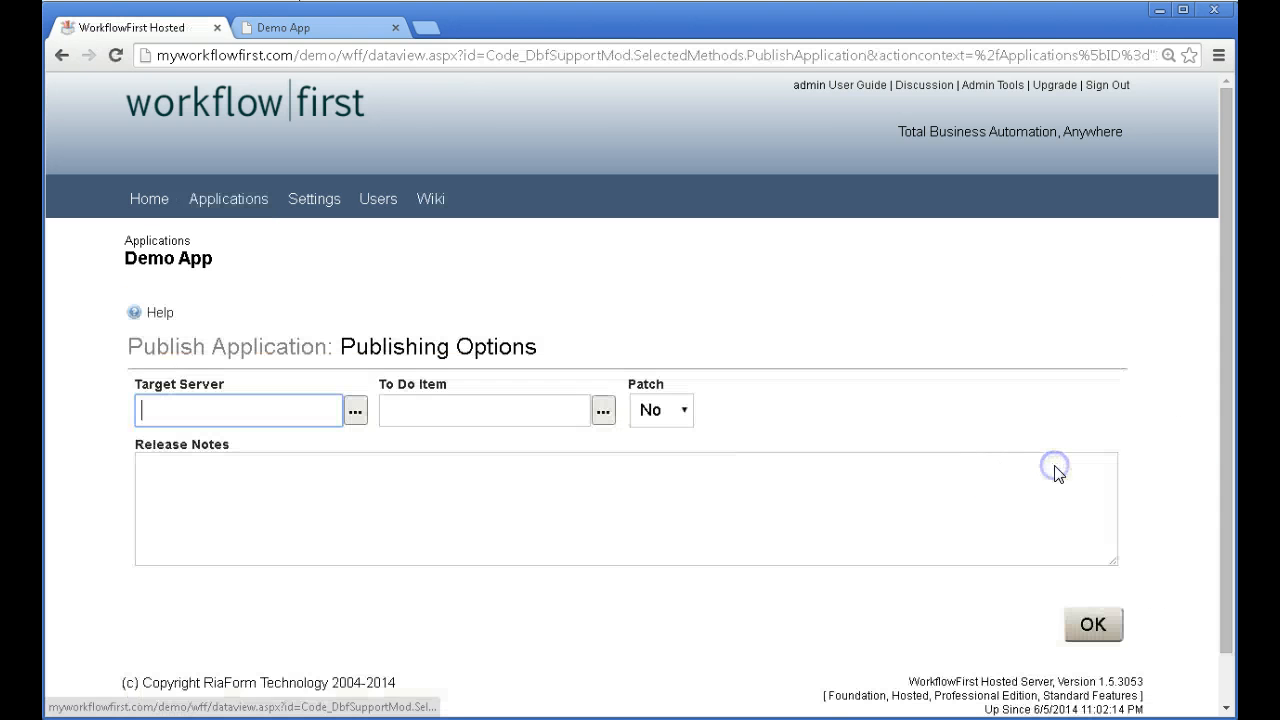
pyautogui.click(684, 410)
pyautogui.click(665, 440)
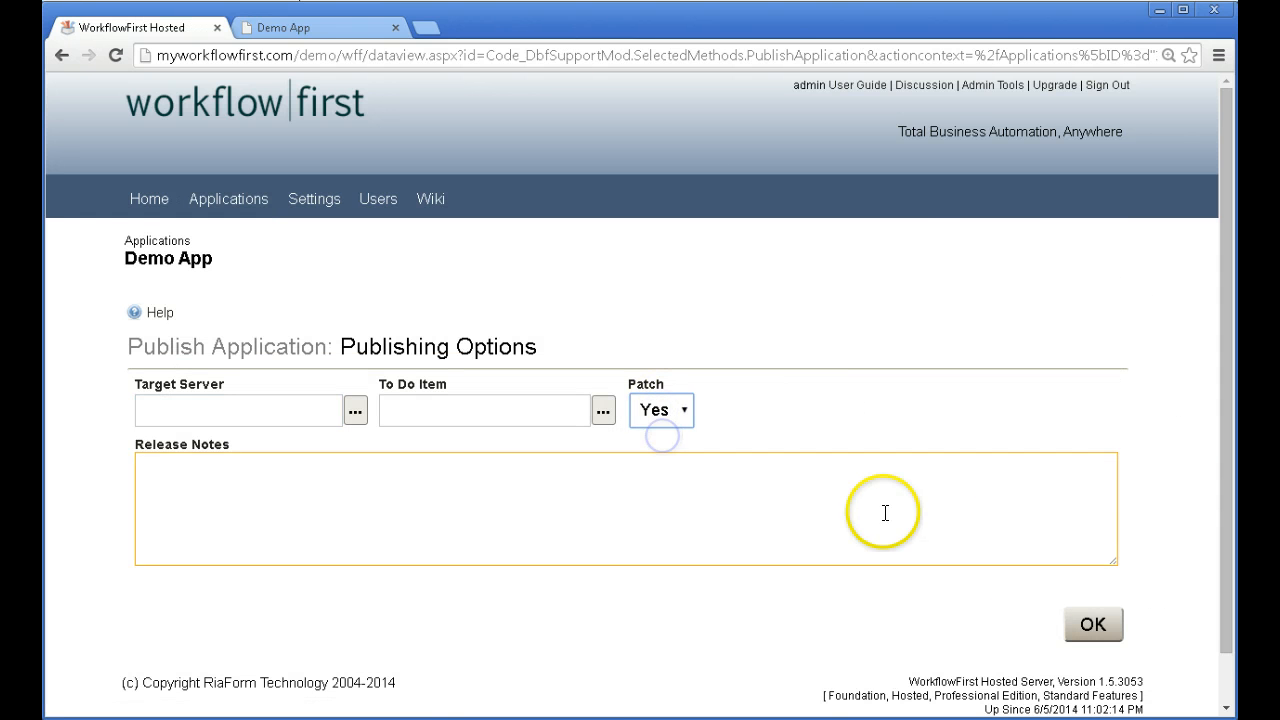
pyautogui.click(1093, 624)
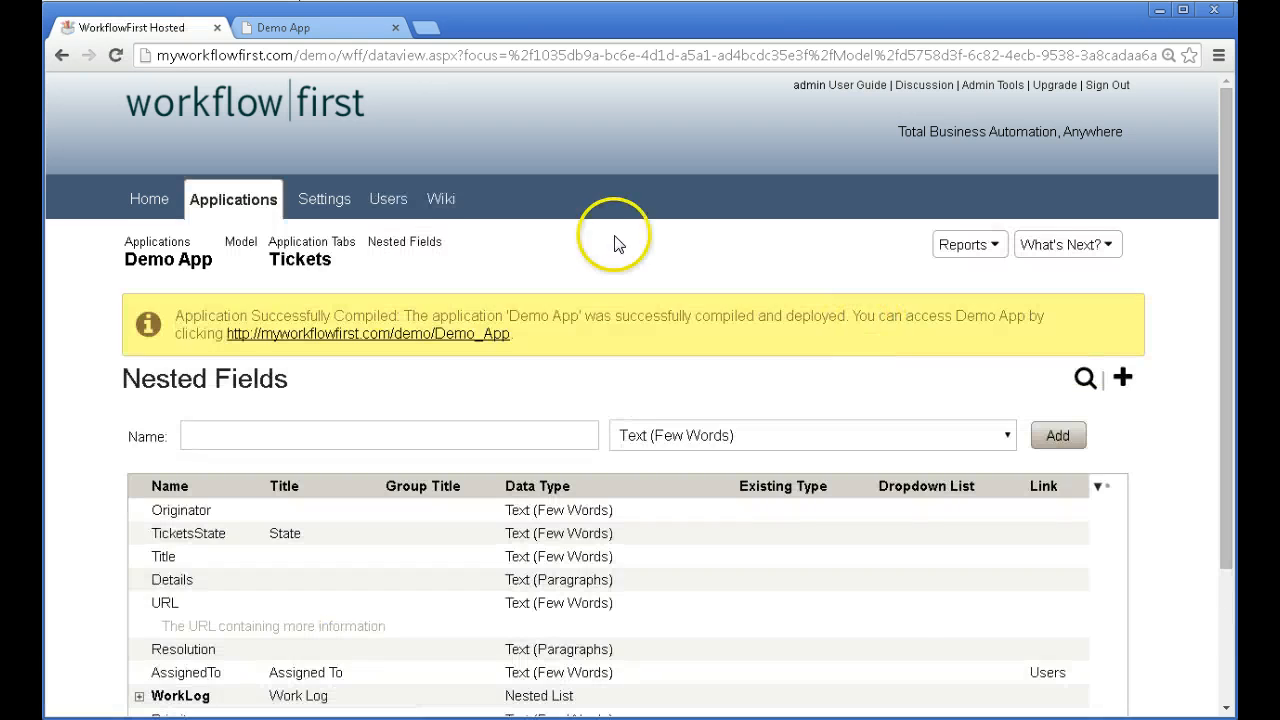
pyautogui.click(323, 25)
pyautogui.press('F5')
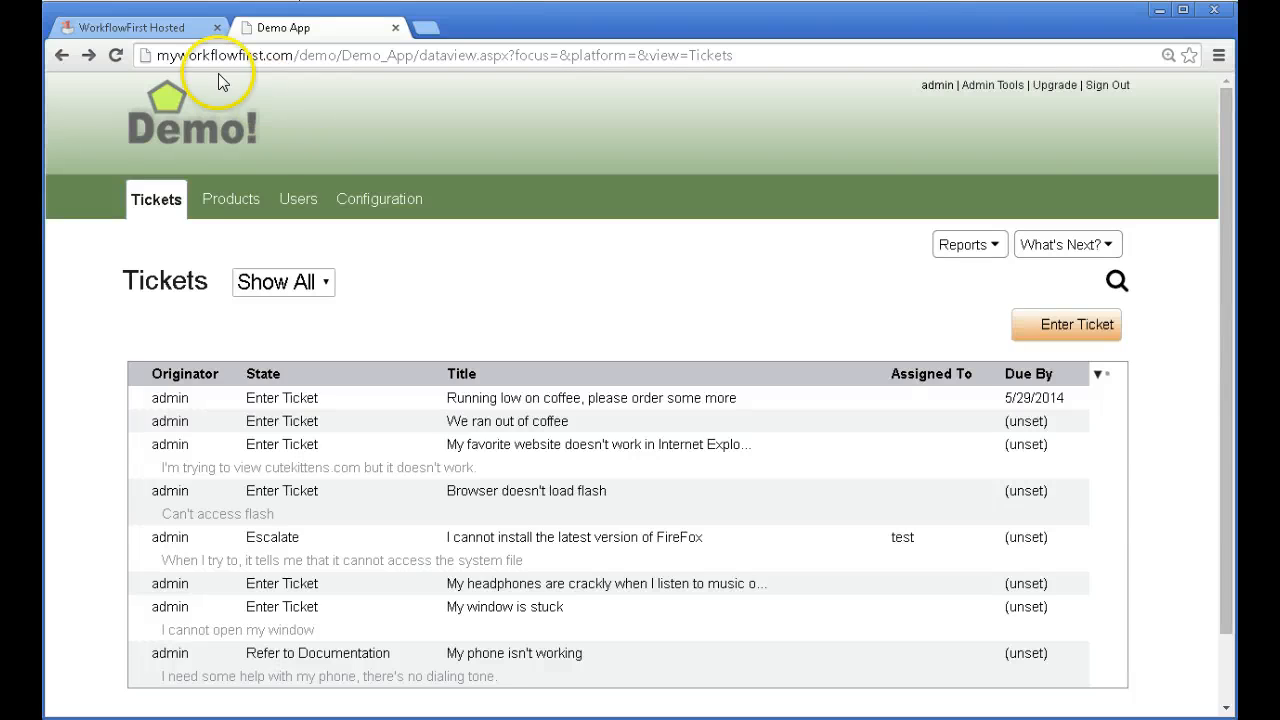
# - In WorkflowFirst Hosted, examine the List Font Size and Override Max Columns options in the Tickets tab's advanced settings, and return to the Tickets tab
pyautogui.click(171, 27)
pyautogui.click(323, 261)
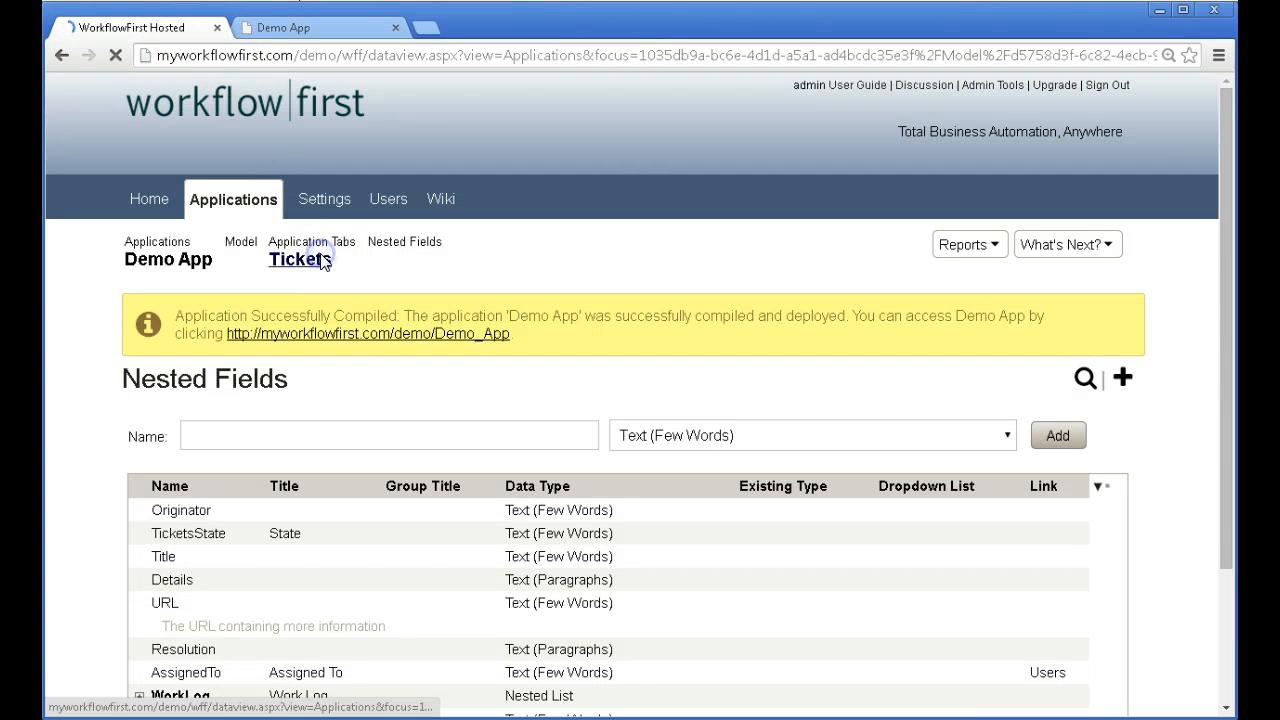
pyautogui.click(806, 360)
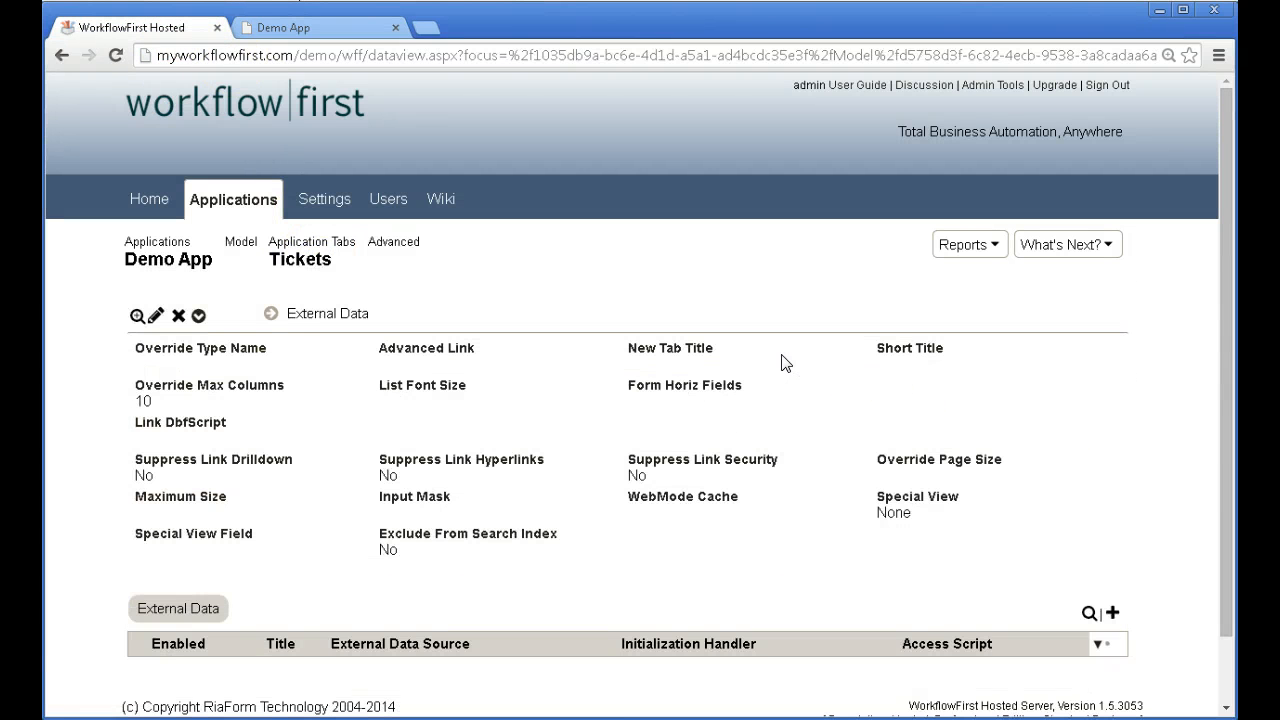
pyautogui.click(155, 316)
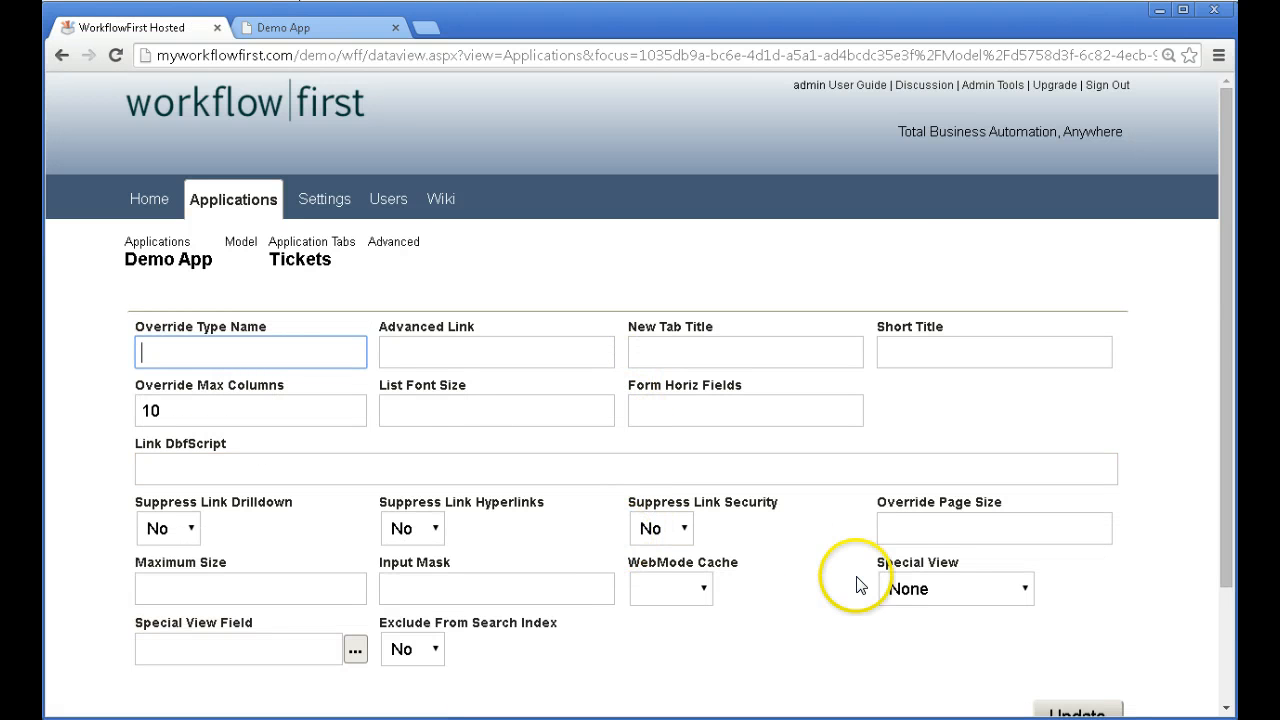
pyautogui.moveTo(425, 393)
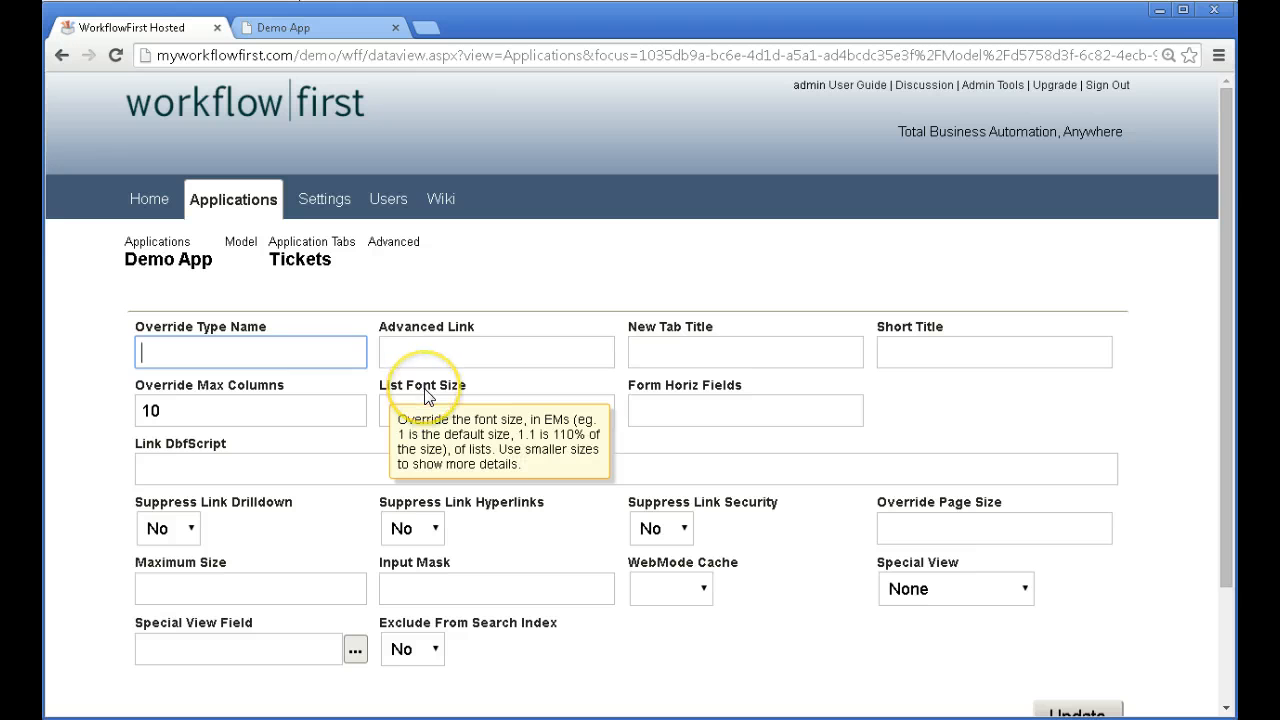
pyautogui.click(431, 396)
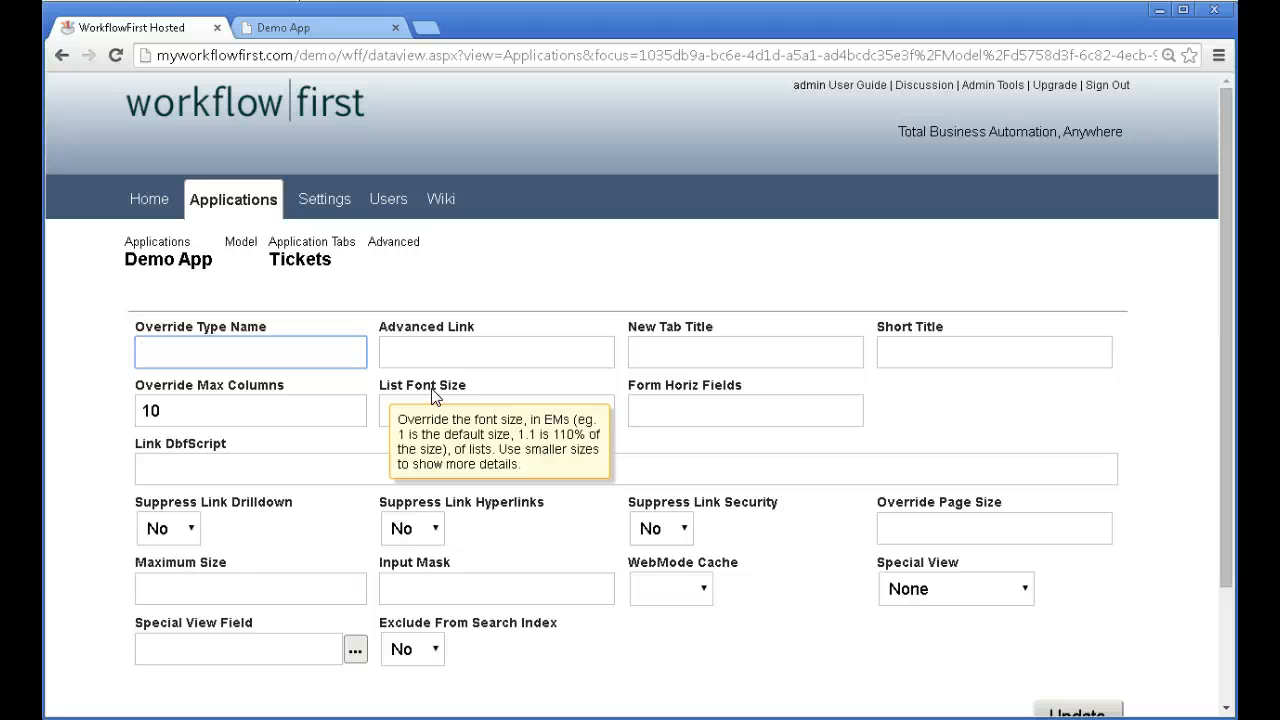
pyautogui.click(426, 399)
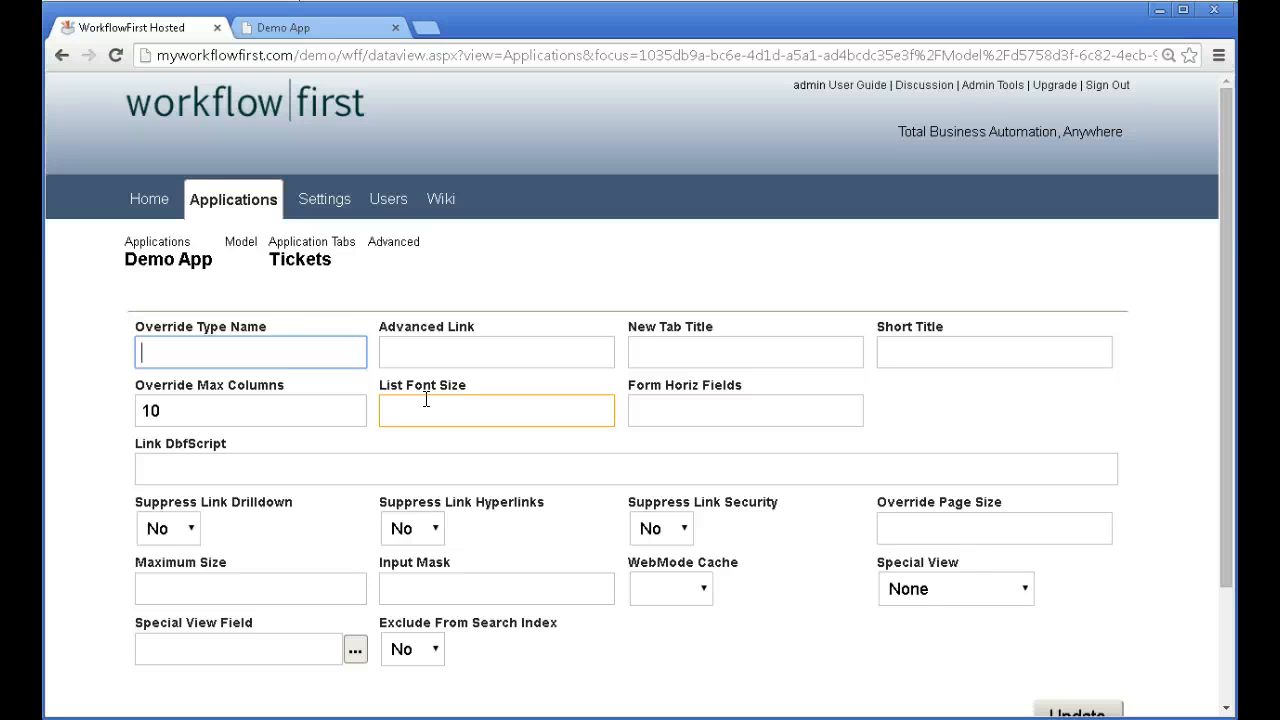
pyautogui.click(343, 403)
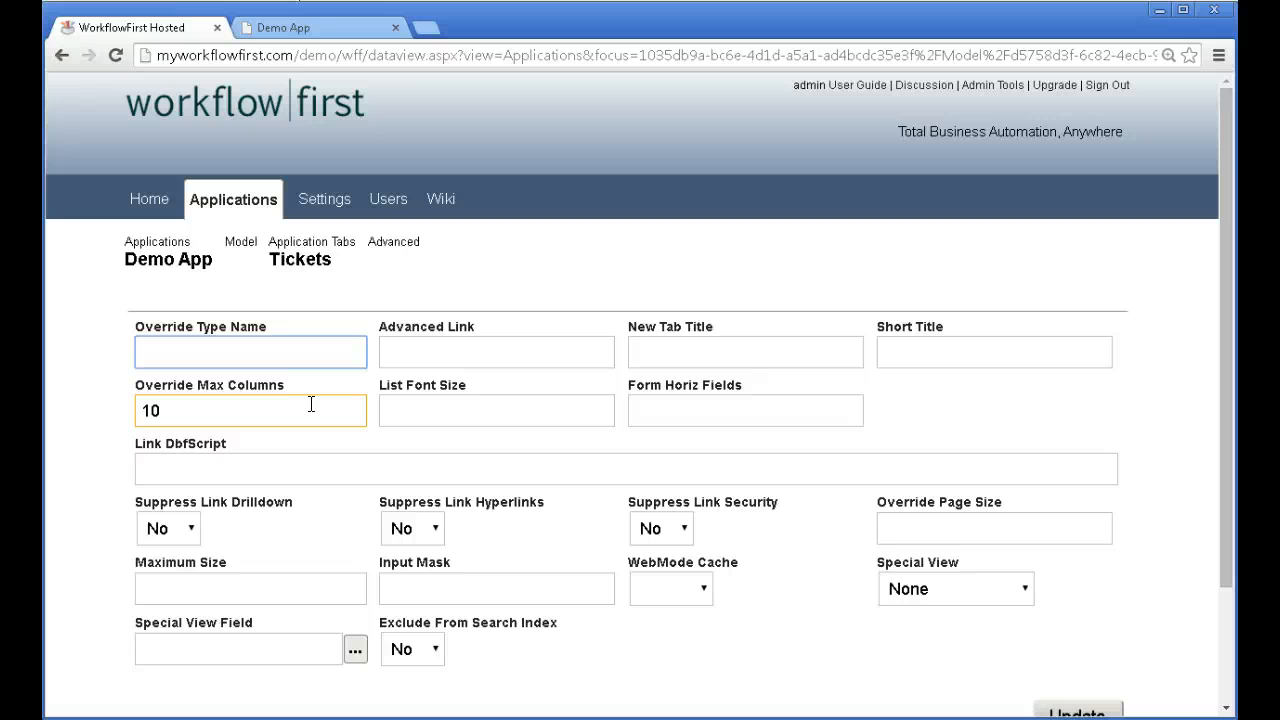
pyautogui.click(301, 410)
pyautogui.click(302, 260)
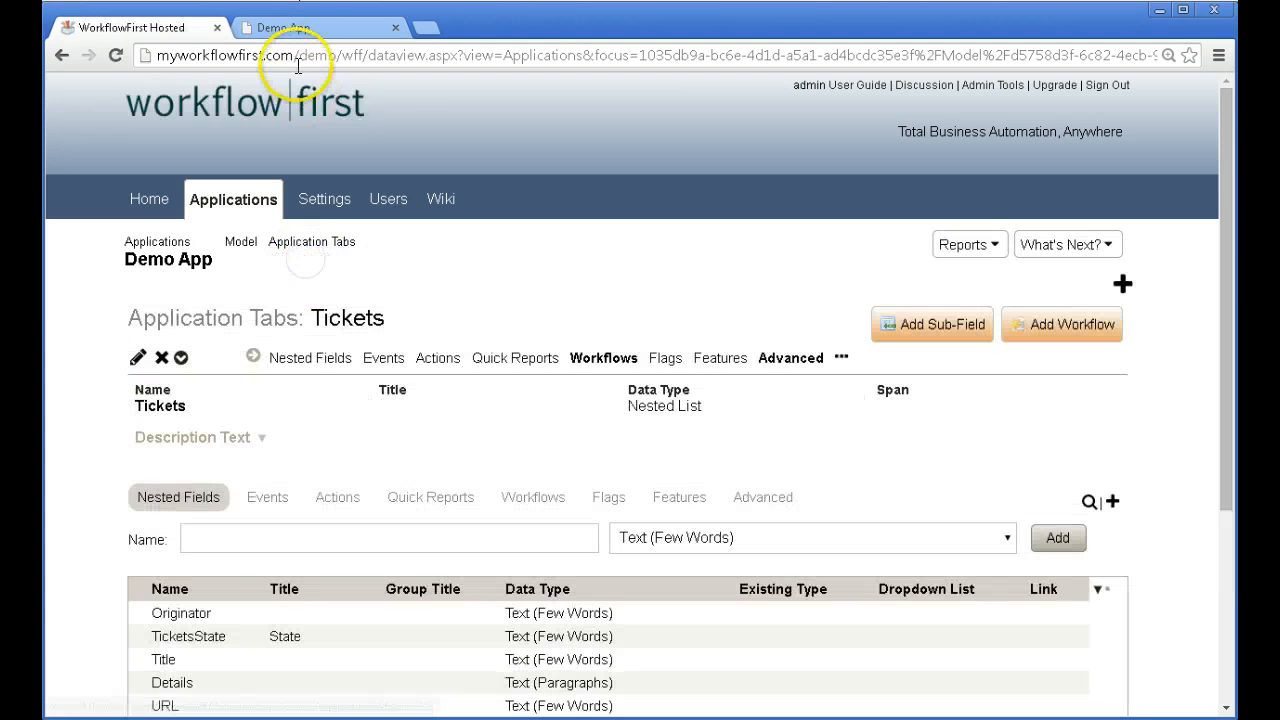
# - Switch to the Demo App, view the details of the "Running low on coffee, please order some more" ticket, and return to the list
pyautogui.click(300, 28)
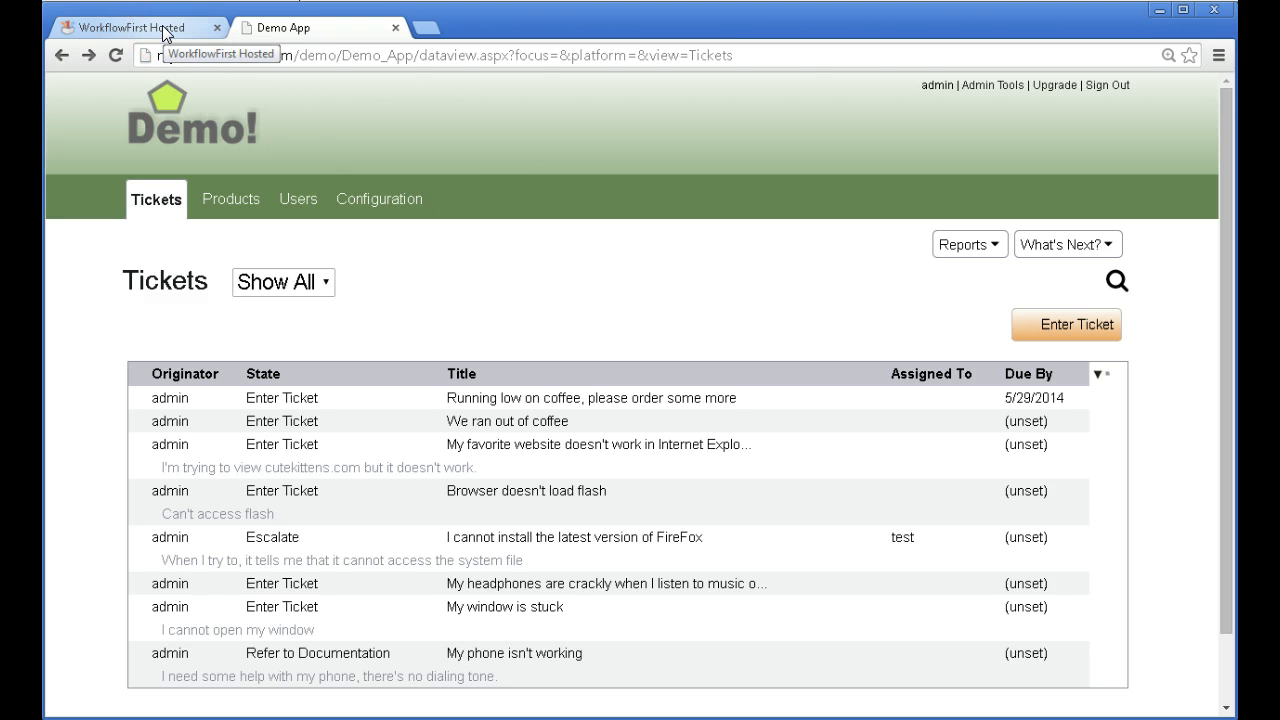
pyautogui.click(493, 400)
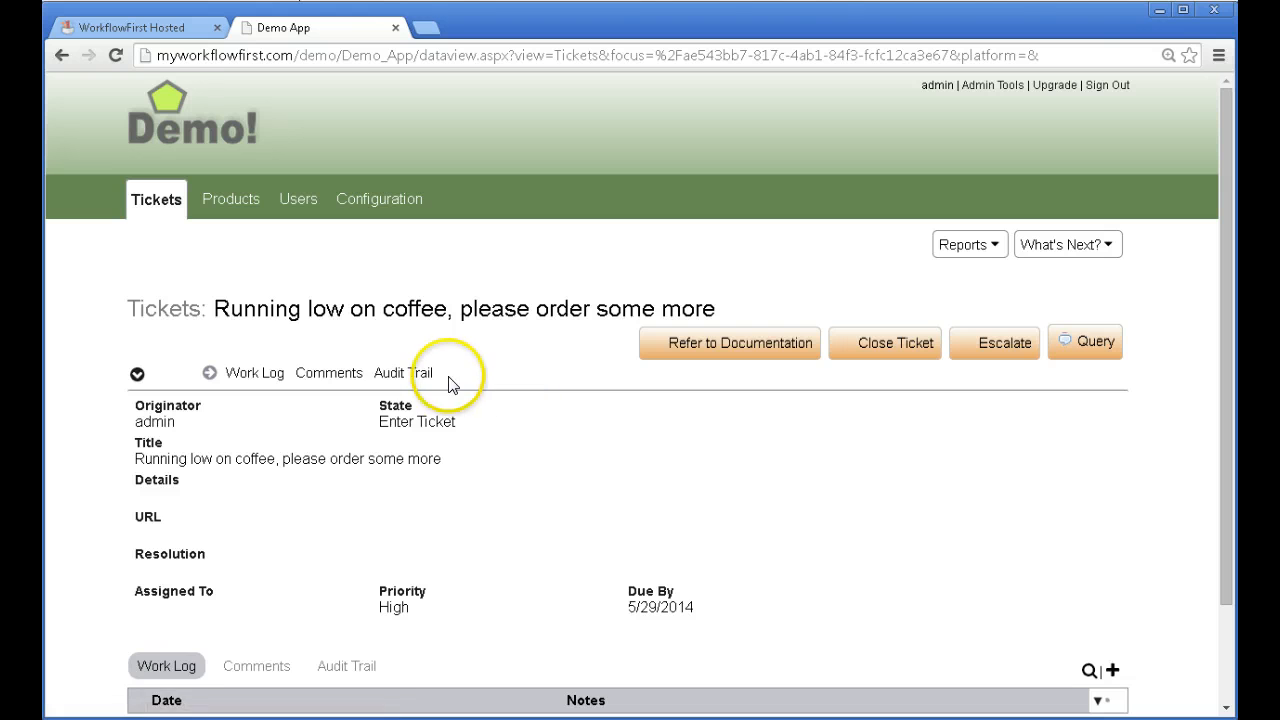
pyautogui.click(61, 55)
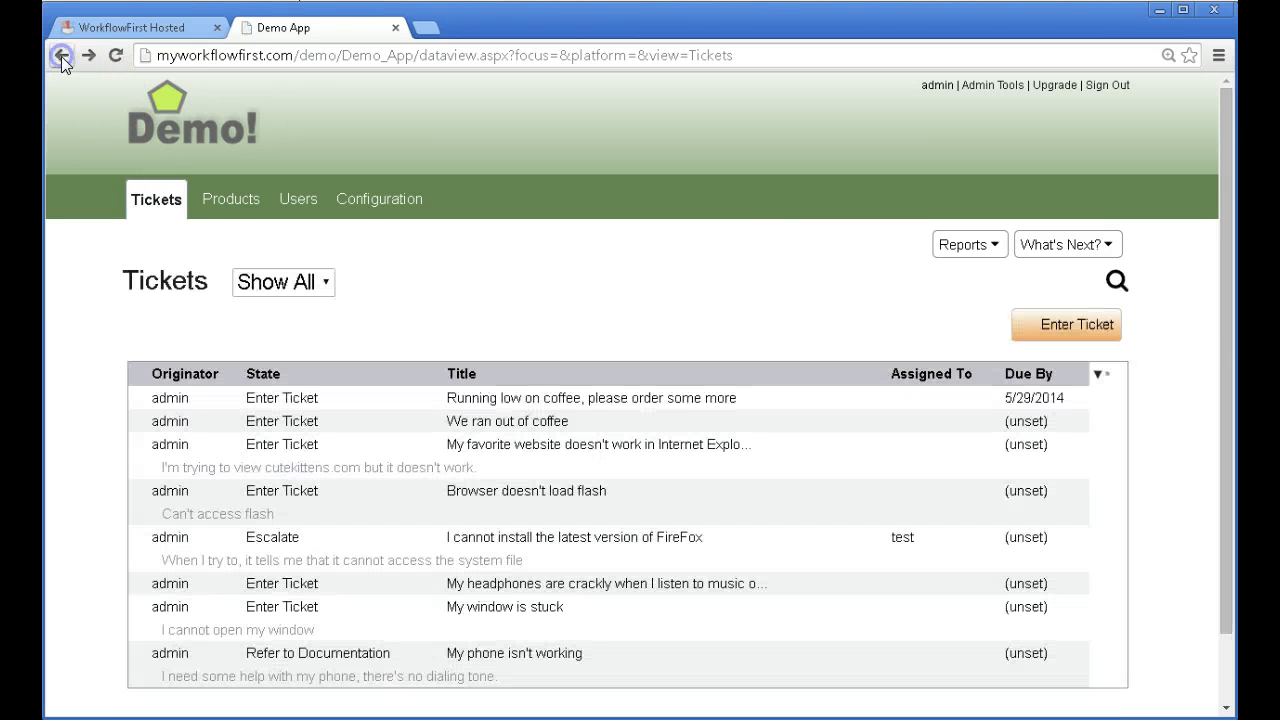
# - In WorkflowFirst Hosted, set the Short Title of the Tickets tab's AssignedTo field to "Who?" in its advanced settings
pyautogui.click(150, 30)
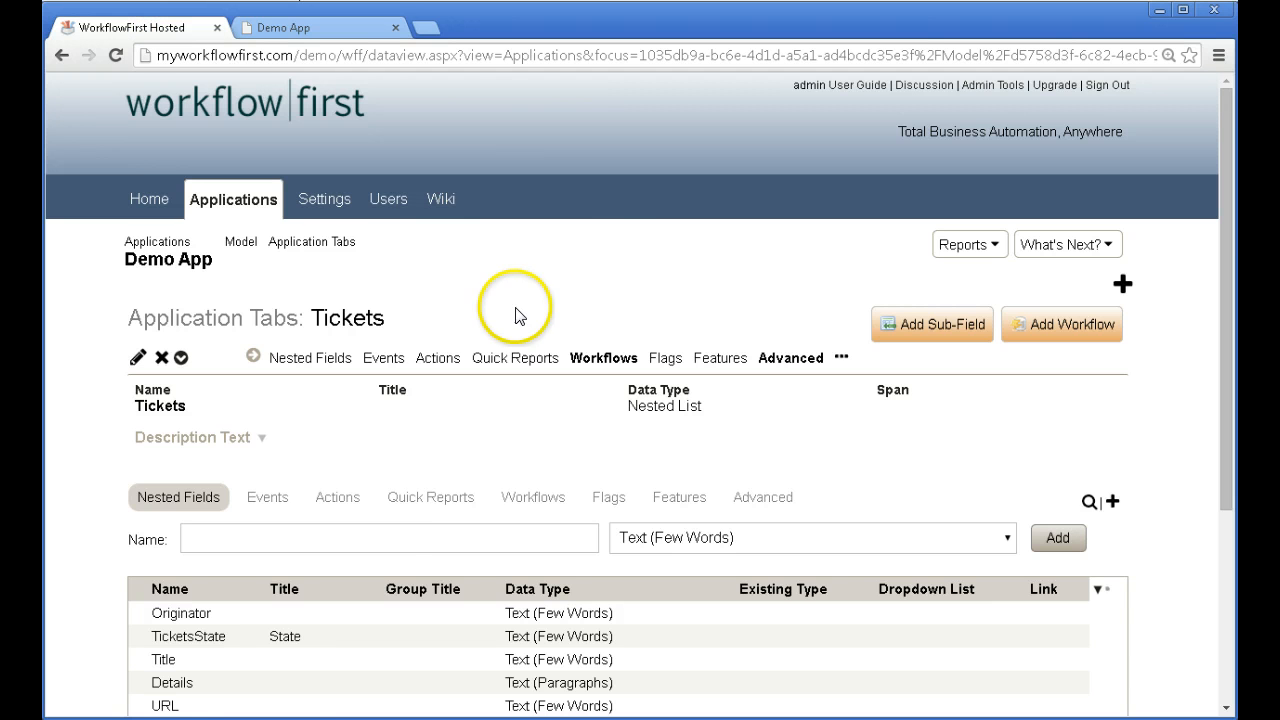
pyautogui.scroll(-1, 418, 524)
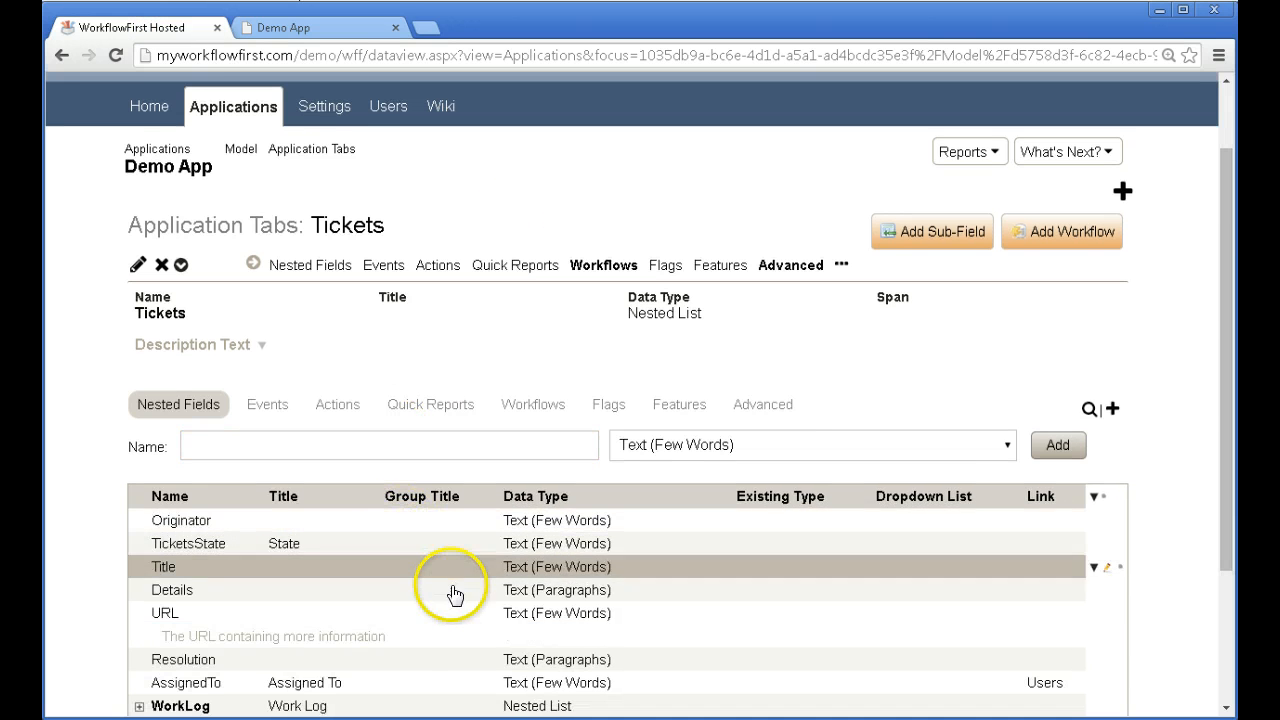
pyautogui.scroll(-1, 450, 592)
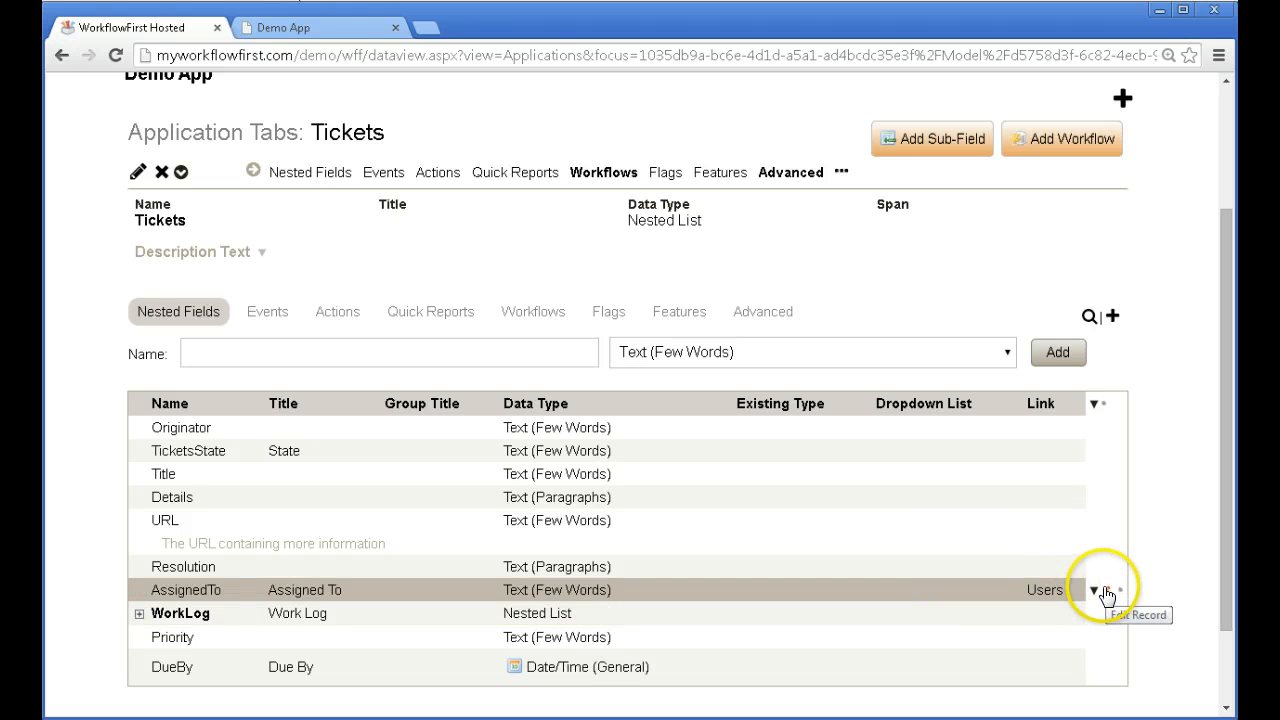
pyautogui.click(972, 590)
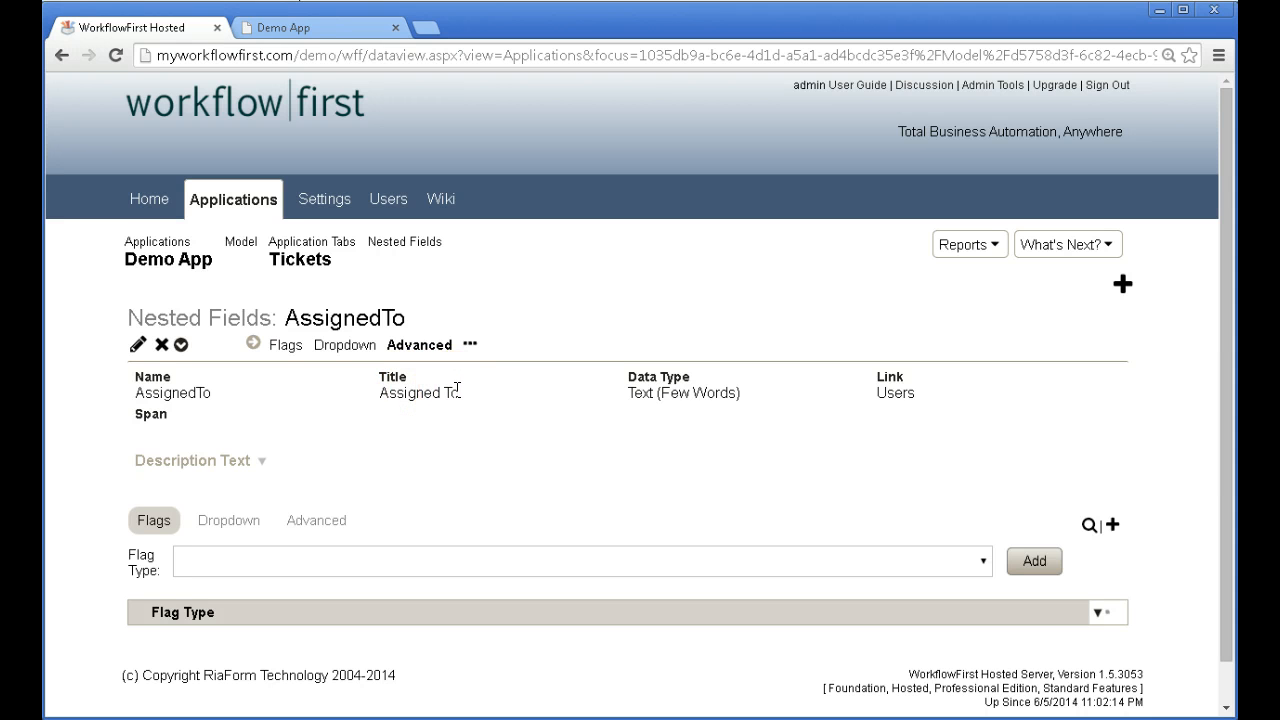
pyautogui.click(420, 346)
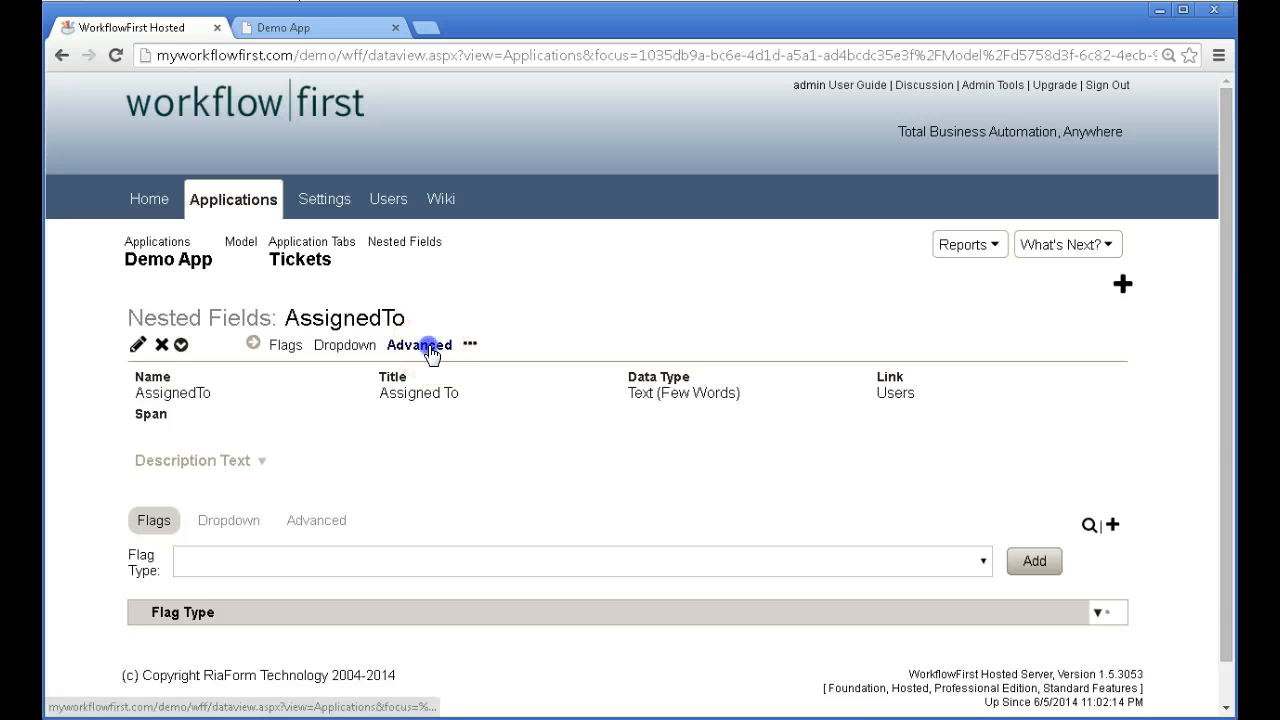
pyautogui.click(154, 316)
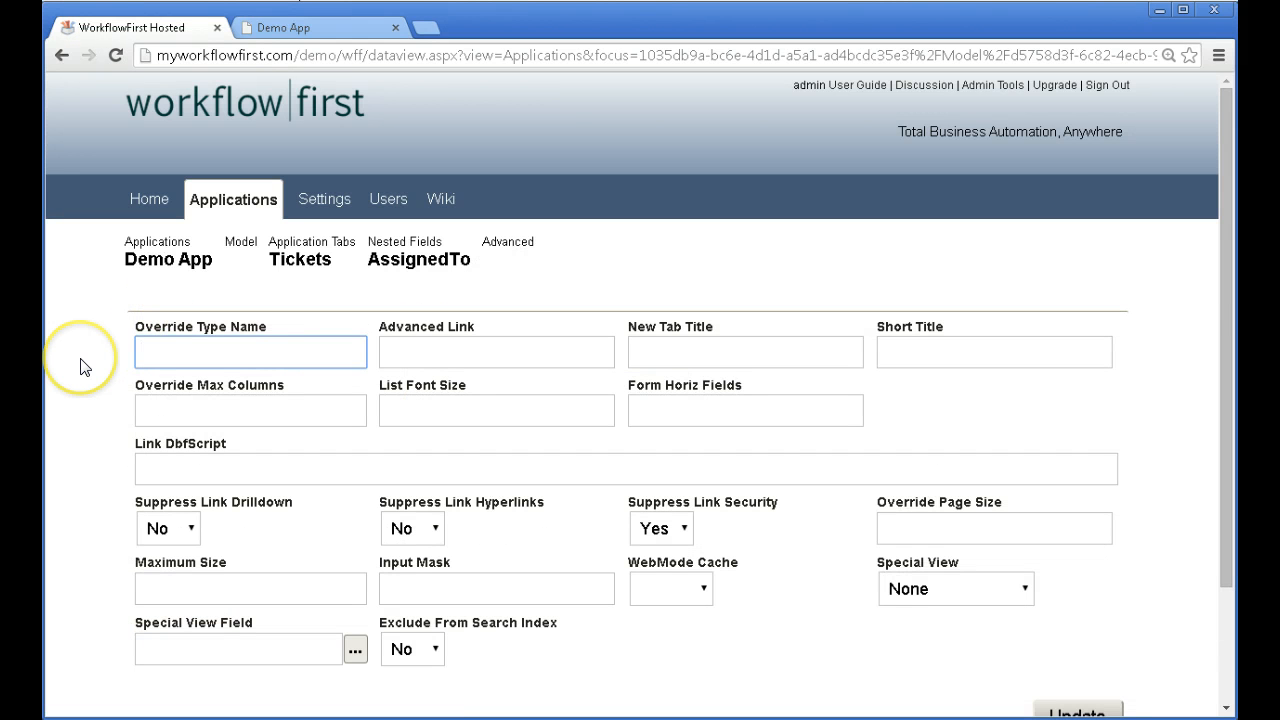
pyautogui.click(911, 350)
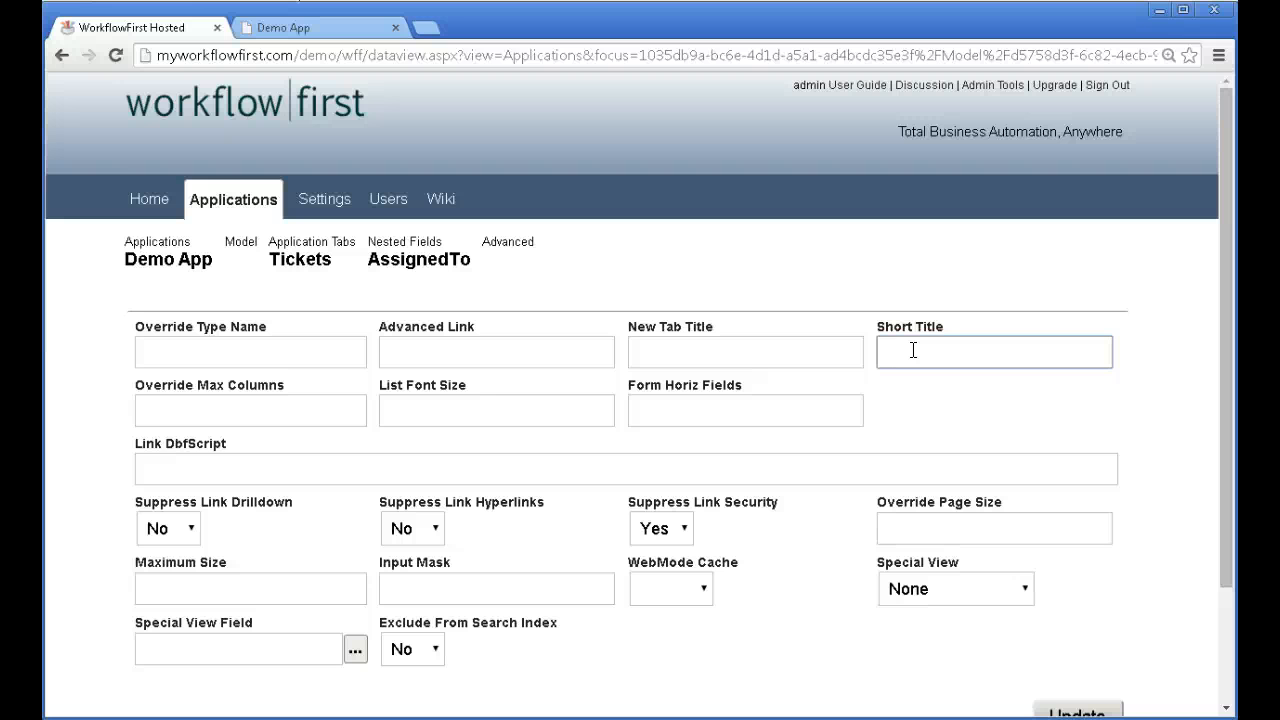
pyautogui.press('Return')
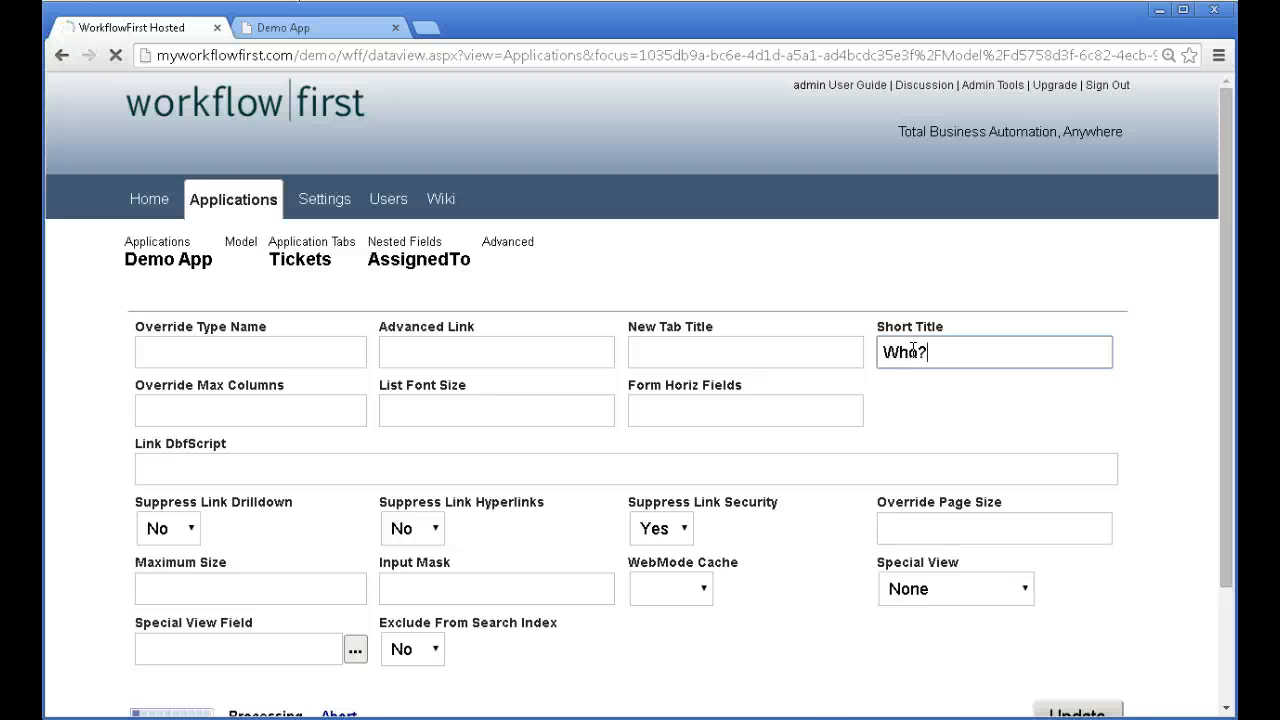
# - Publish the Demo App with Patch set to Yes
pyautogui.click(1055, 244)
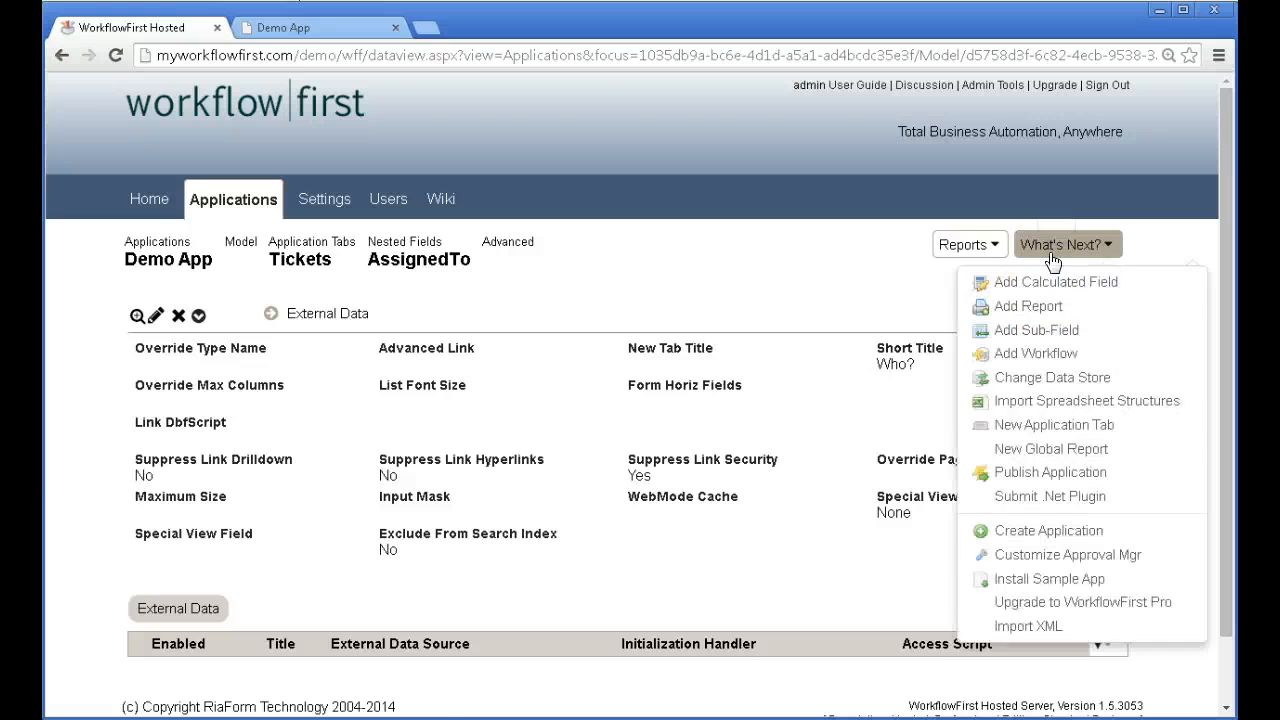
pyautogui.click(1009, 469)
pyautogui.click(662, 410)
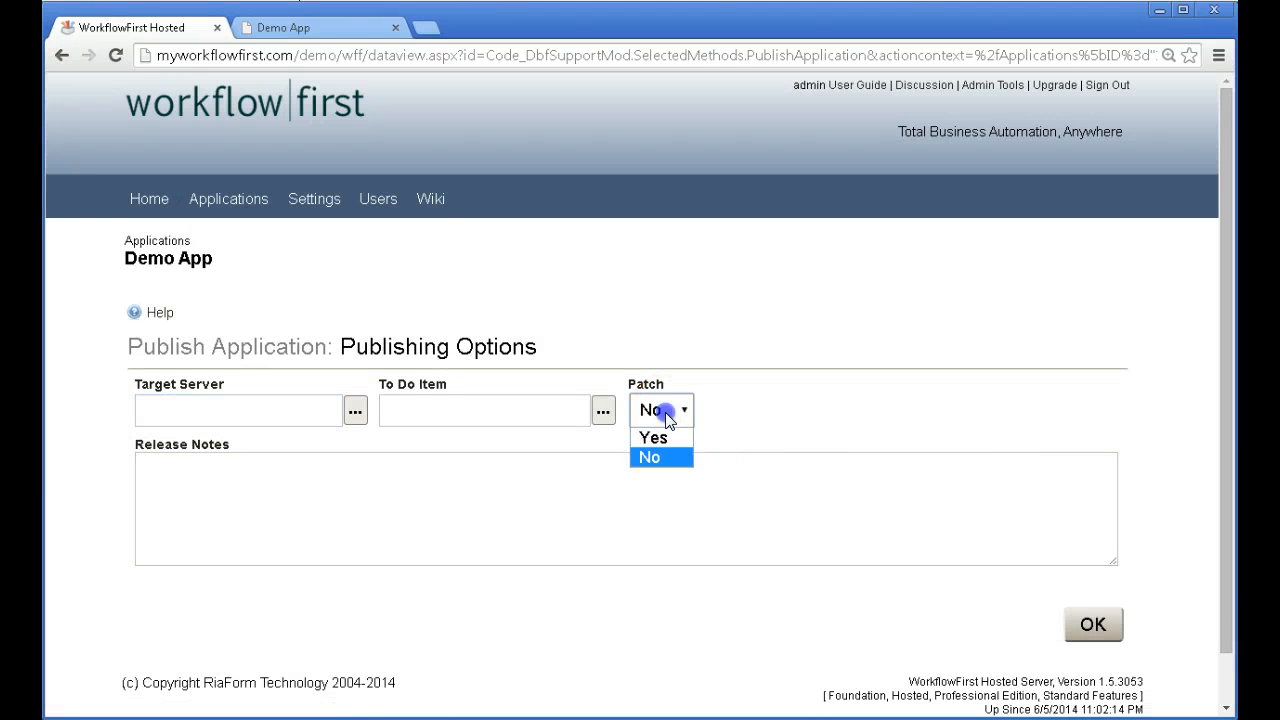
pyautogui.click(665, 433)
pyautogui.click(1093, 624)
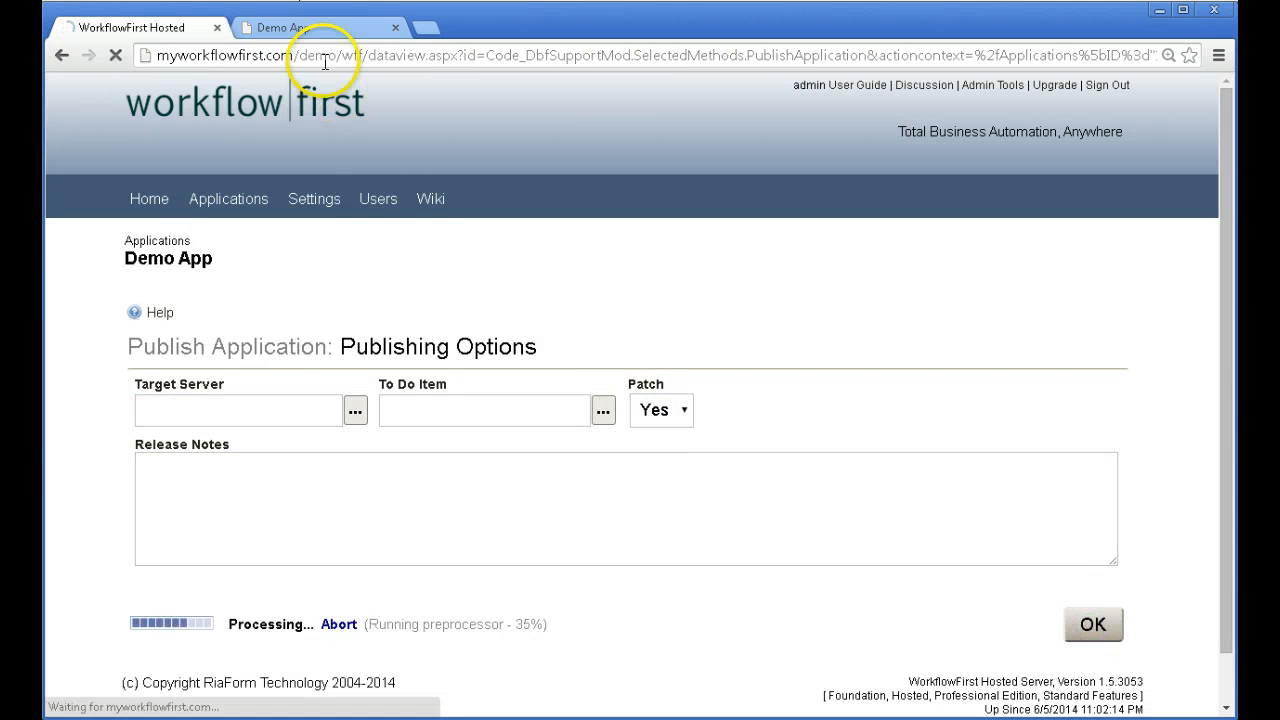
# - Check the Assigned To heading in the Demo App's Tickets list and in the "I cannot install the latest version of FireFox" ticket, and return to the list
pyautogui.click(322, 27)
pyautogui.click(329, 198)
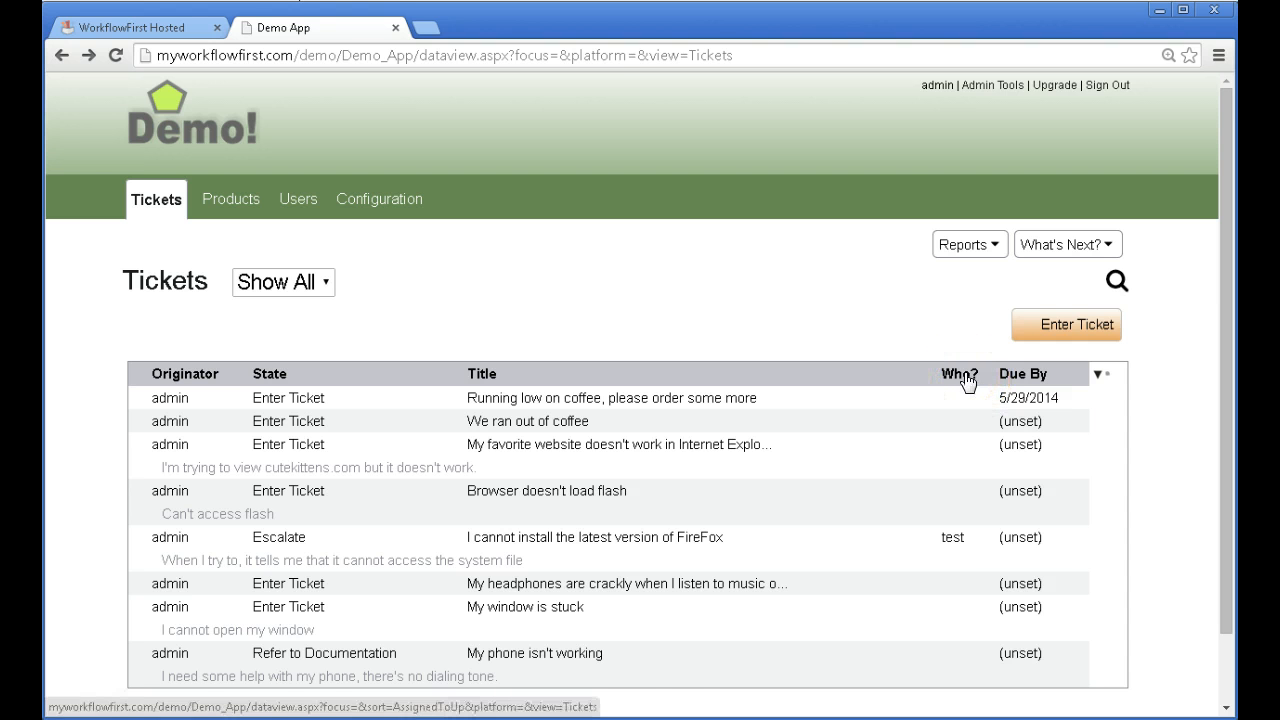
pyautogui.click(929, 539)
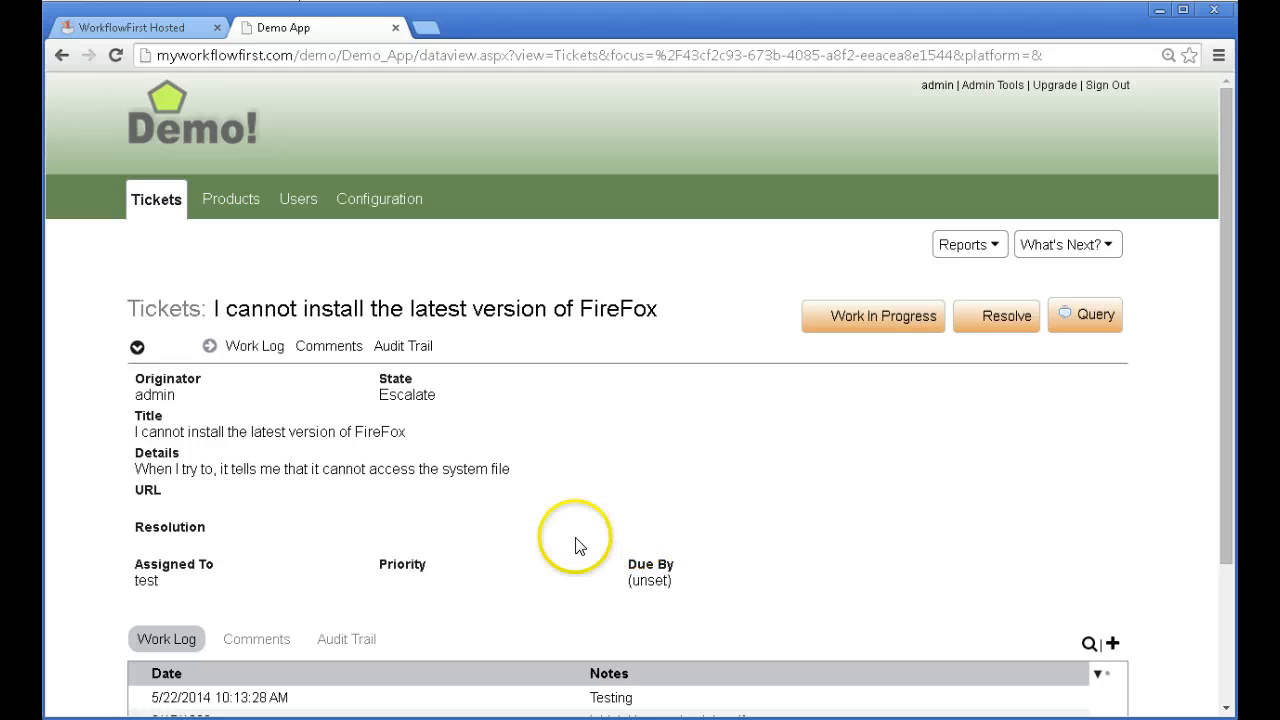
pyautogui.click(57, 58)
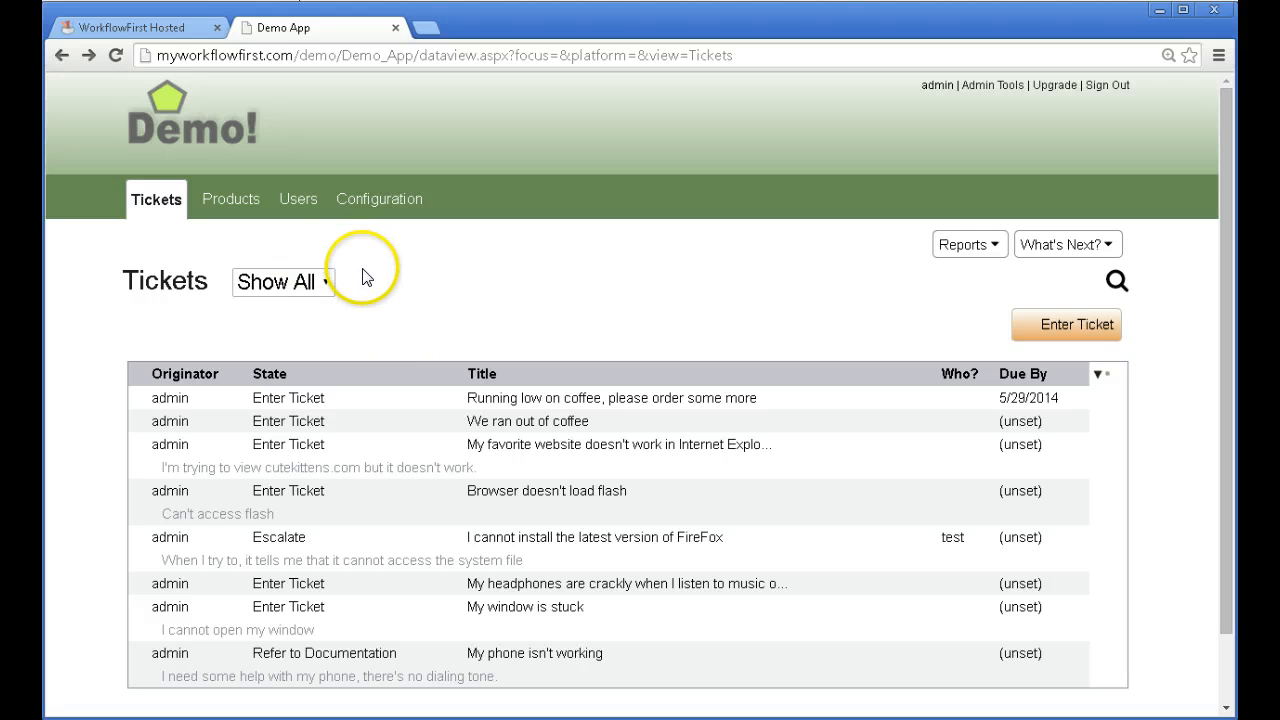
# - Back in WorkflowFirst Hosted, set Override Page Size to 5 in the Tickets tab's advanced settings and save the change
pyautogui.click(141, 30)
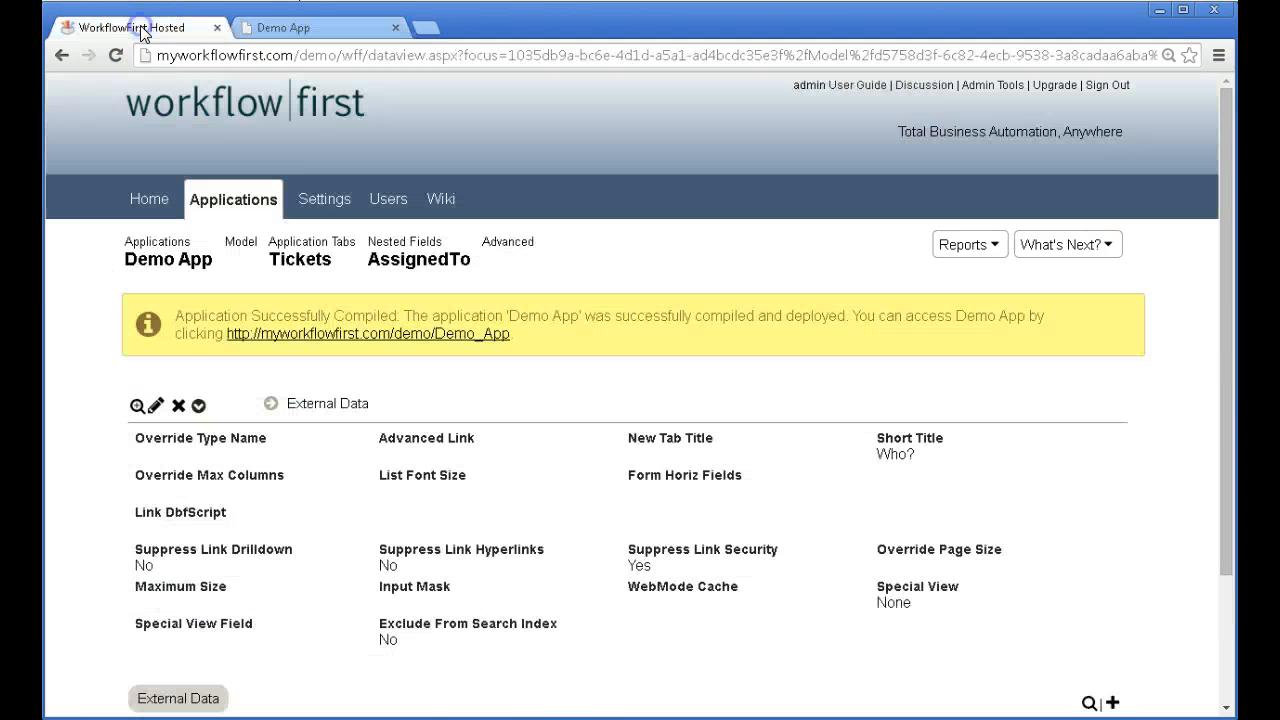
pyautogui.click(310, 258)
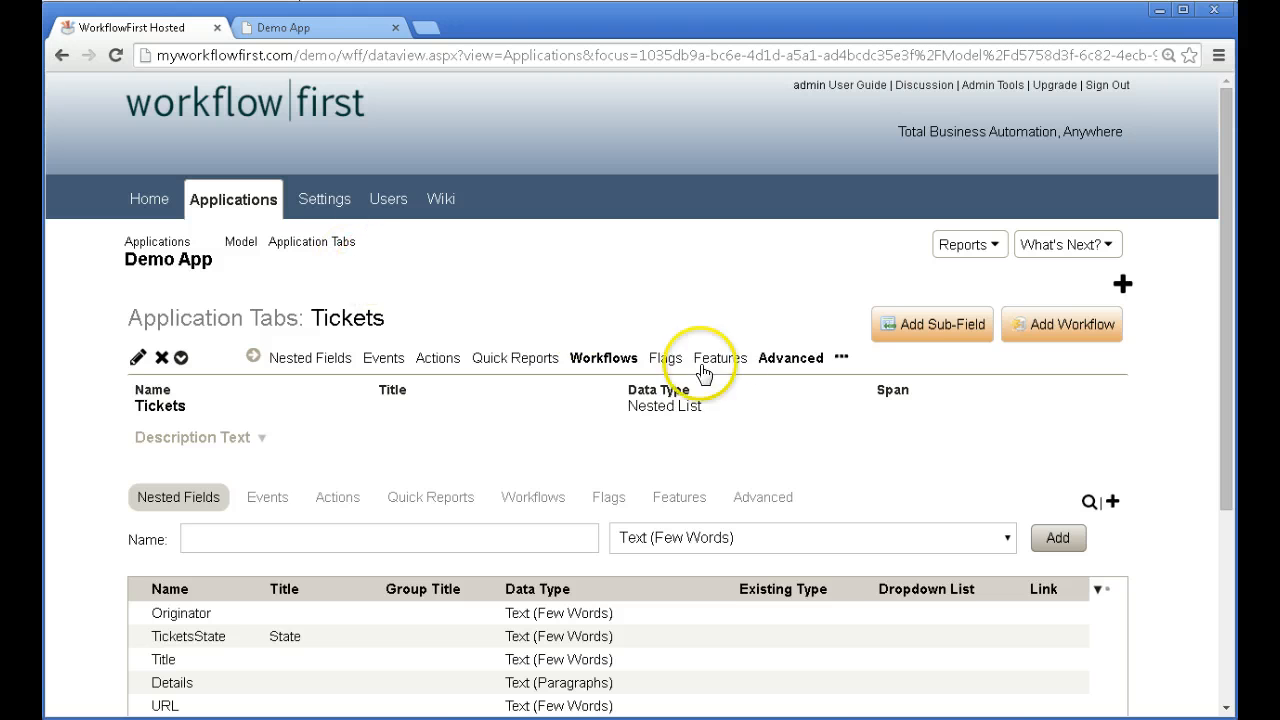
pyautogui.click(800, 360)
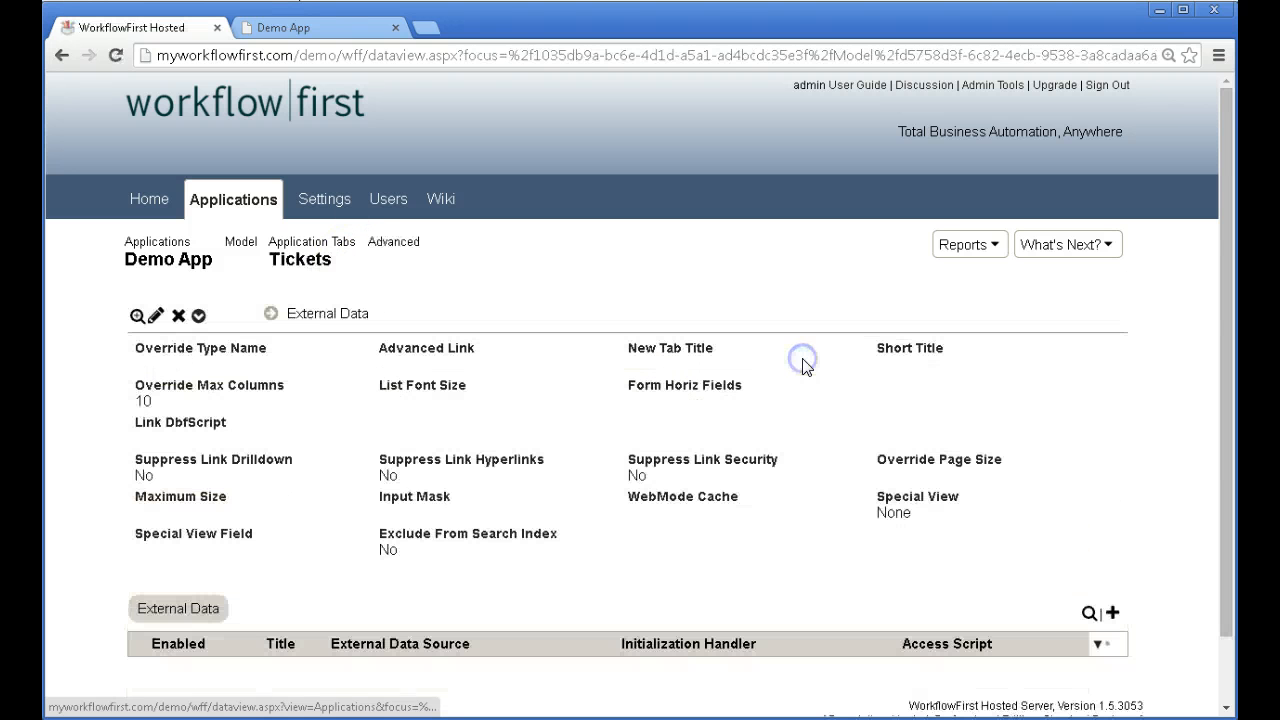
pyautogui.click(155, 315)
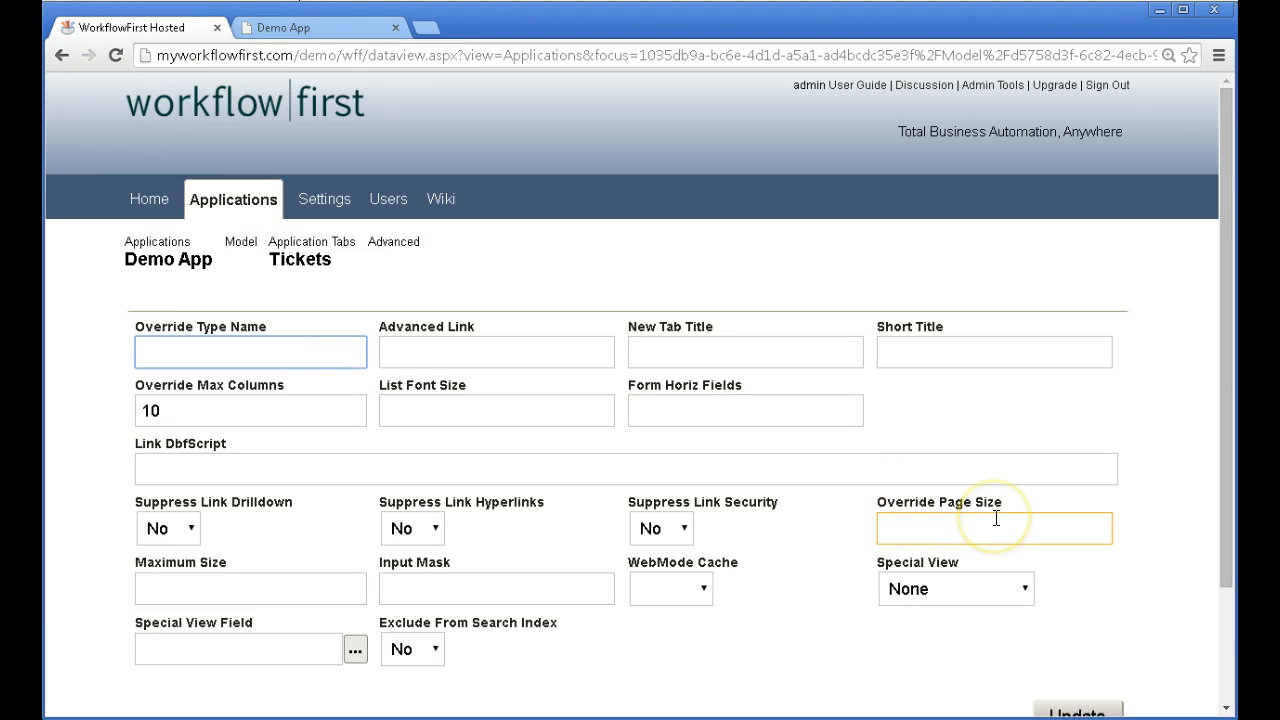
pyautogui.click(936, 532)
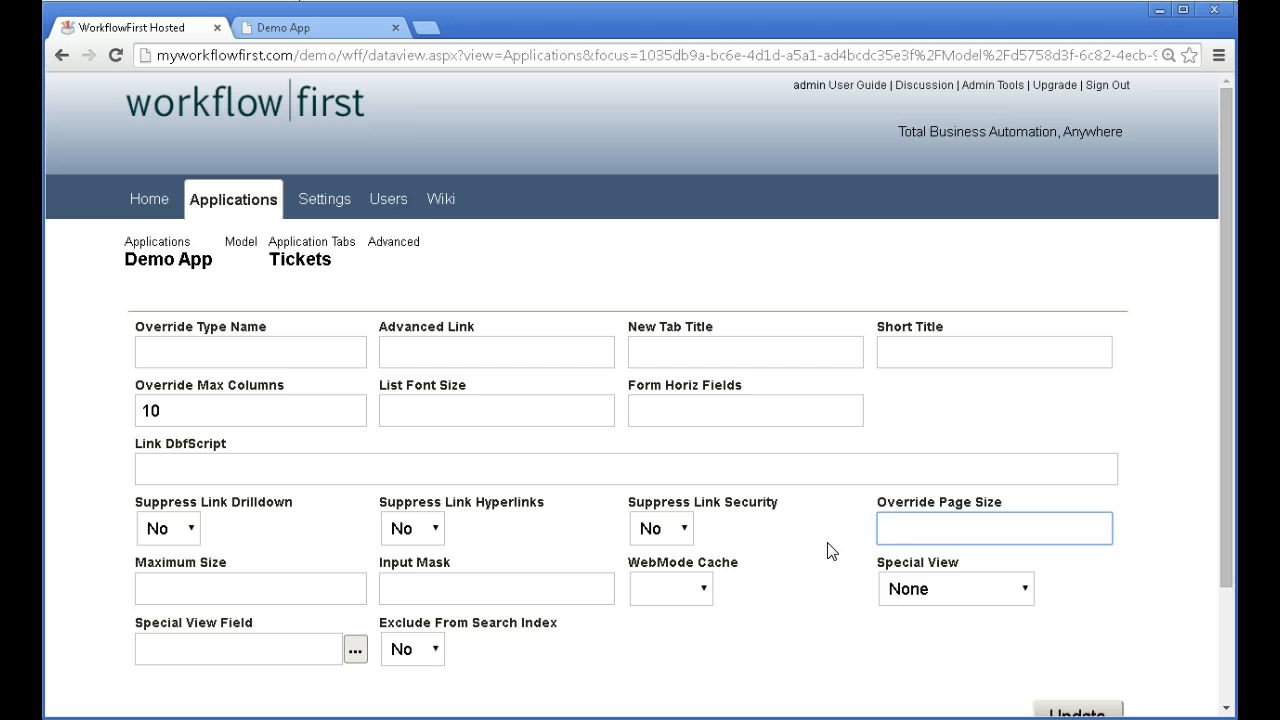
pyautogui.write('5')
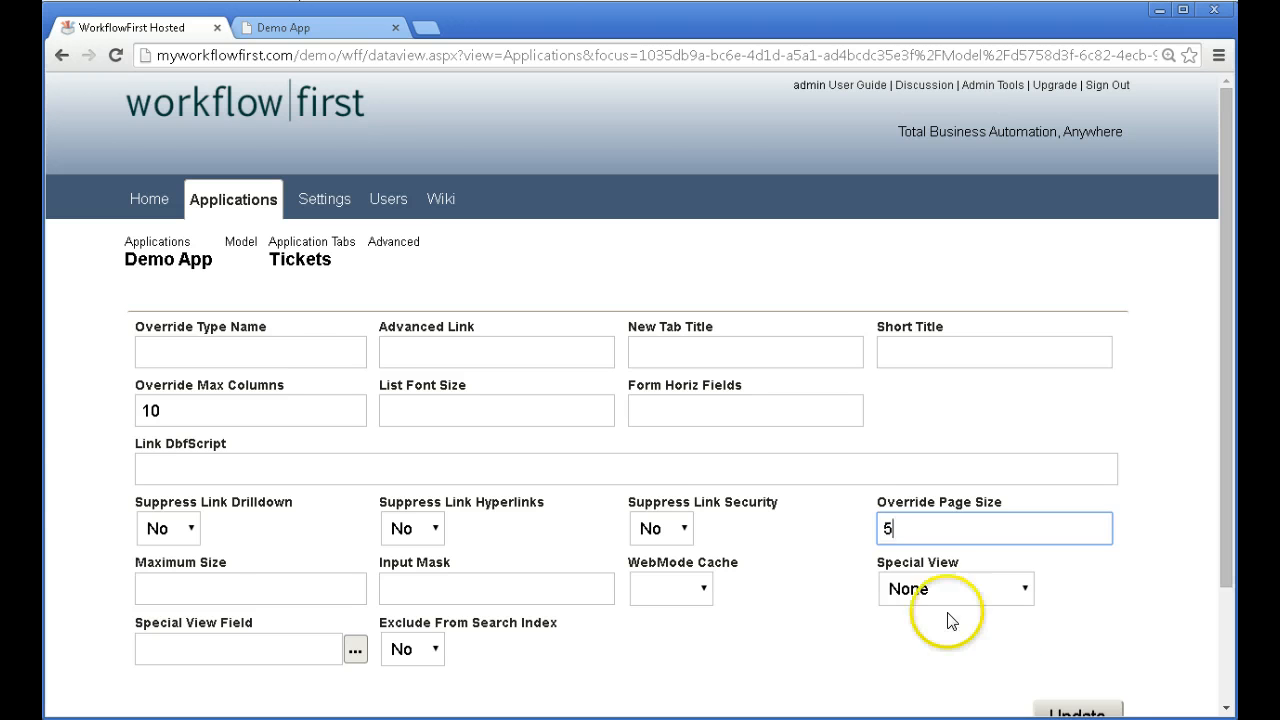
pyautogui.click(1055, 703)
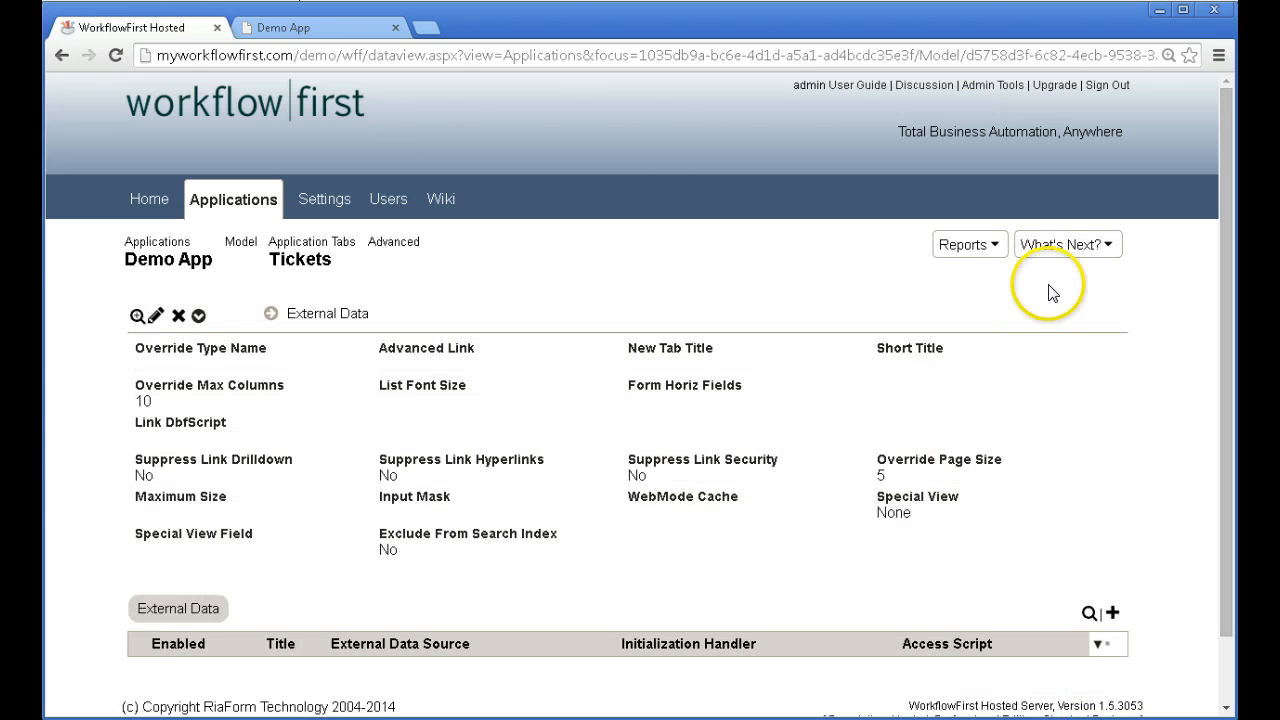
# - Publish the Demo App with Patch left at No, and view the second page of its Tickets list
pyautogui.click(1060, 244)
pyautogui.click(1060, 473)
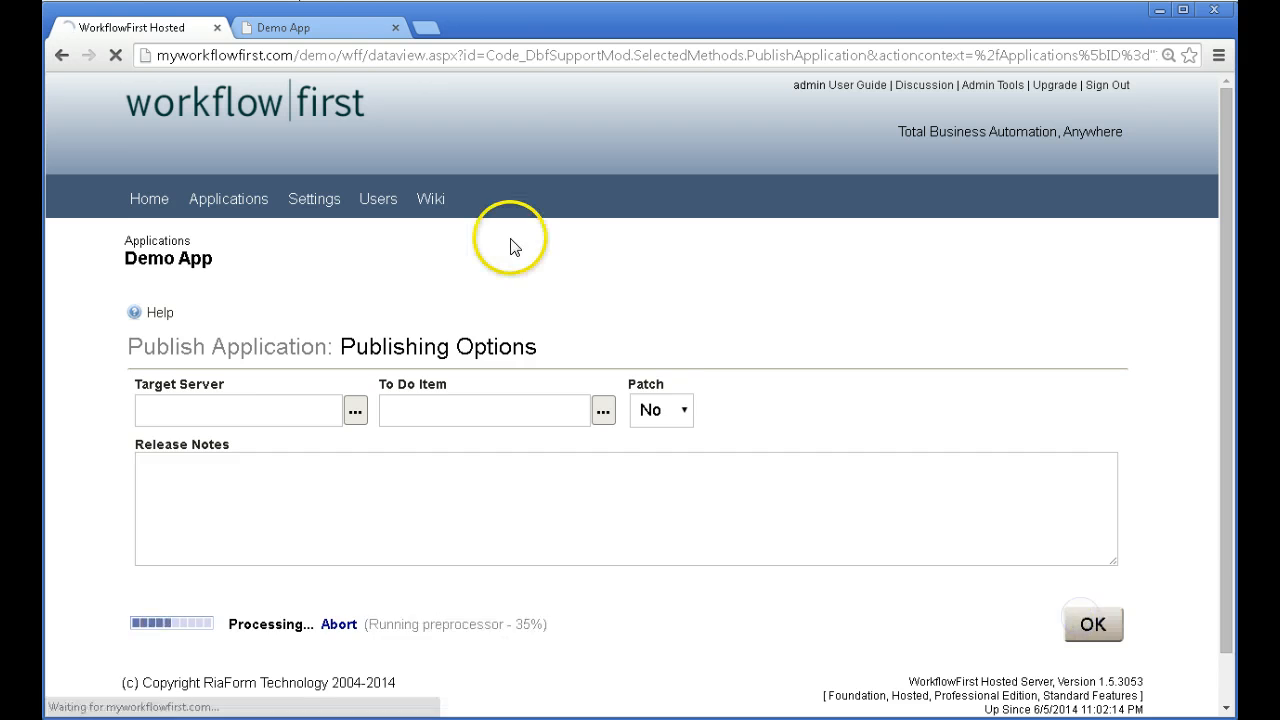
pyautogui.click(298, 31)
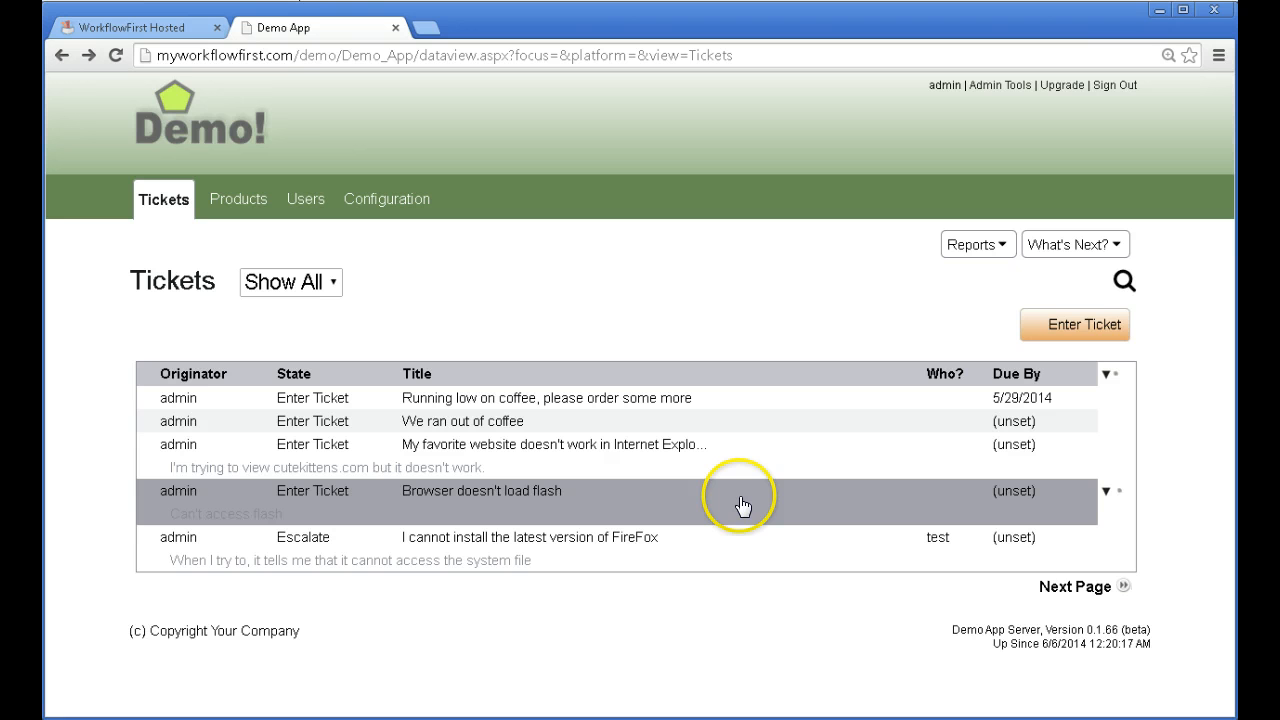
pyautogui.click(1068, 588)
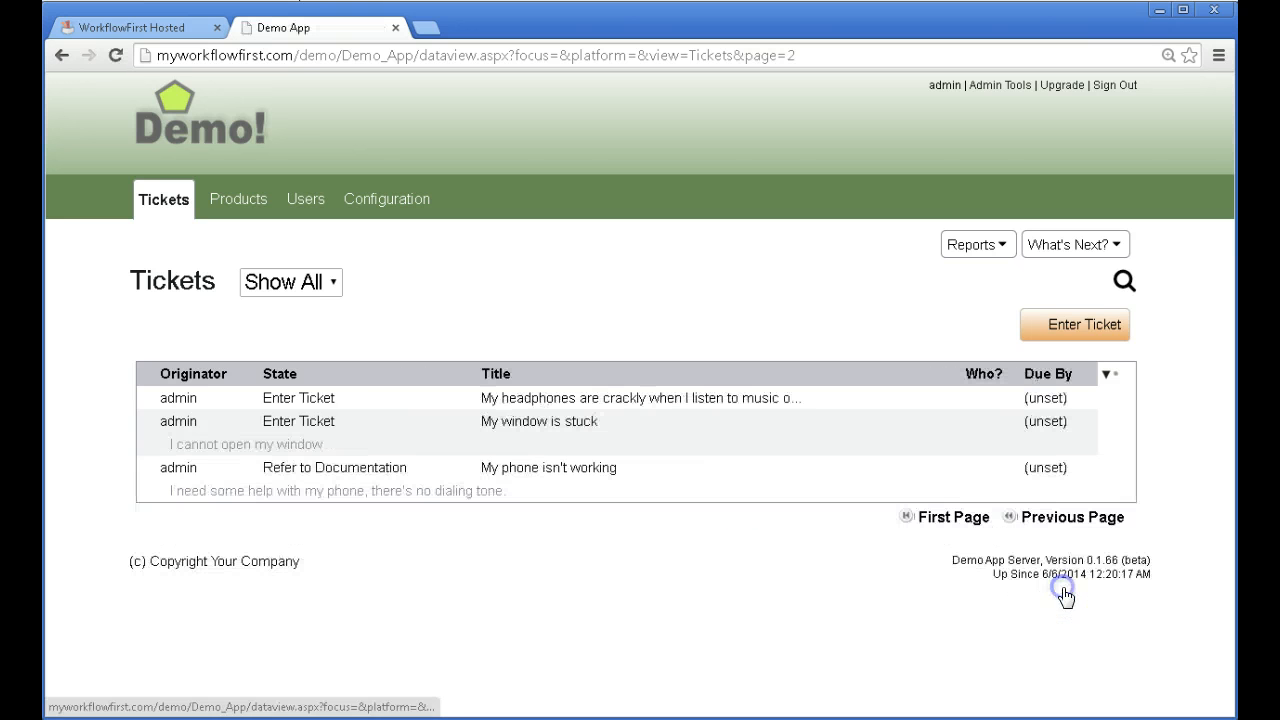
# - Return to the first page of the Demo App's Tickets list
pyautogui.click(951, 517)
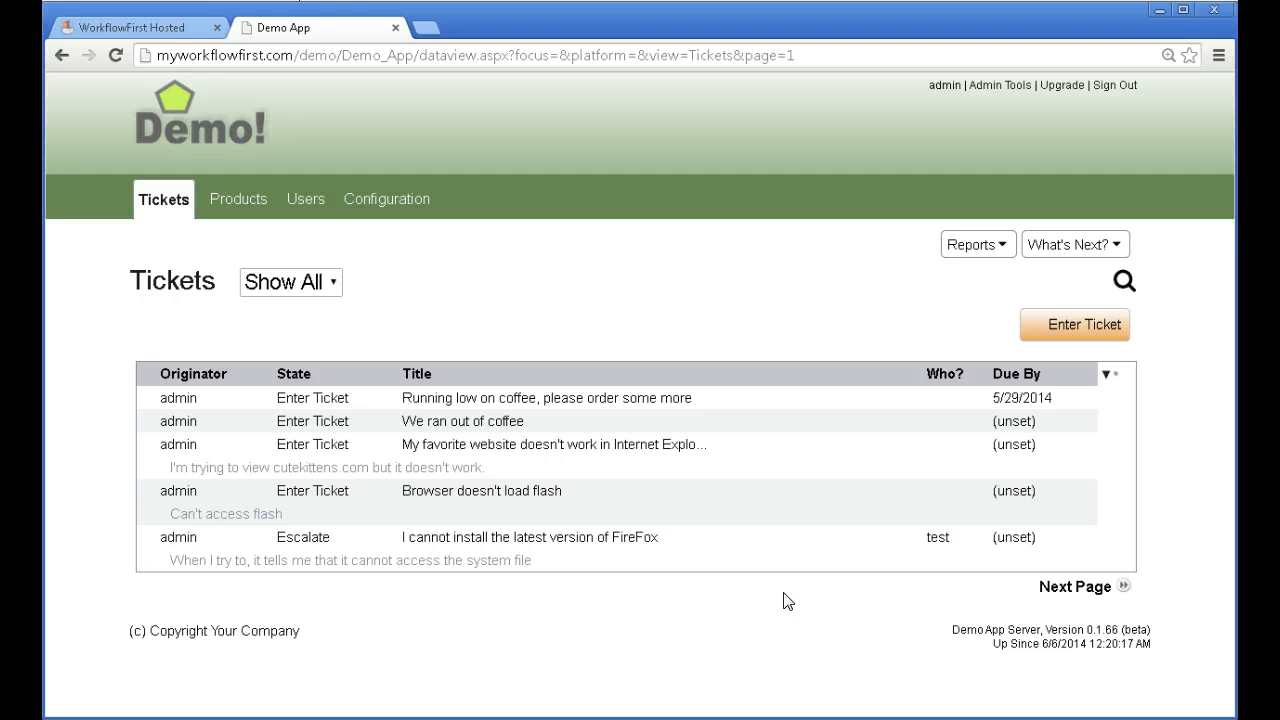
pyautogui.click(790, 634)
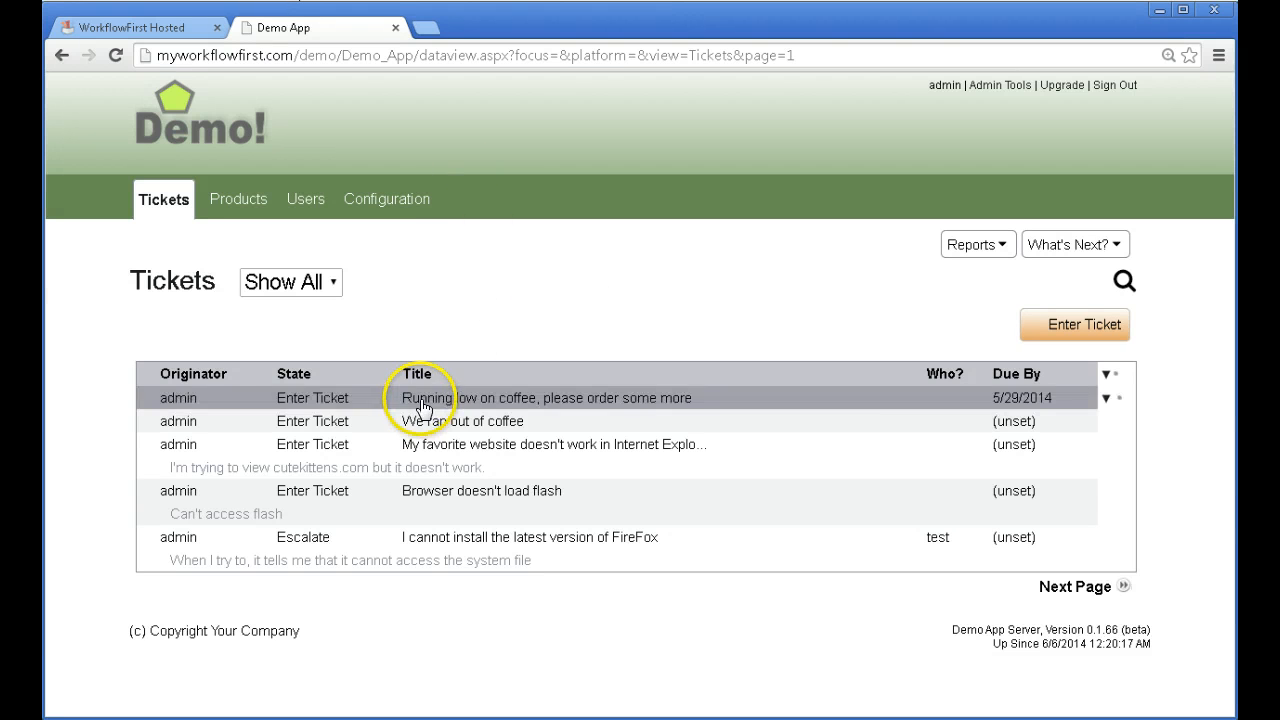
# - In WorkflowFirst Hosted, start a new record rendition for the Demo App's Tickets tab
pyautogui.click(153, 38)
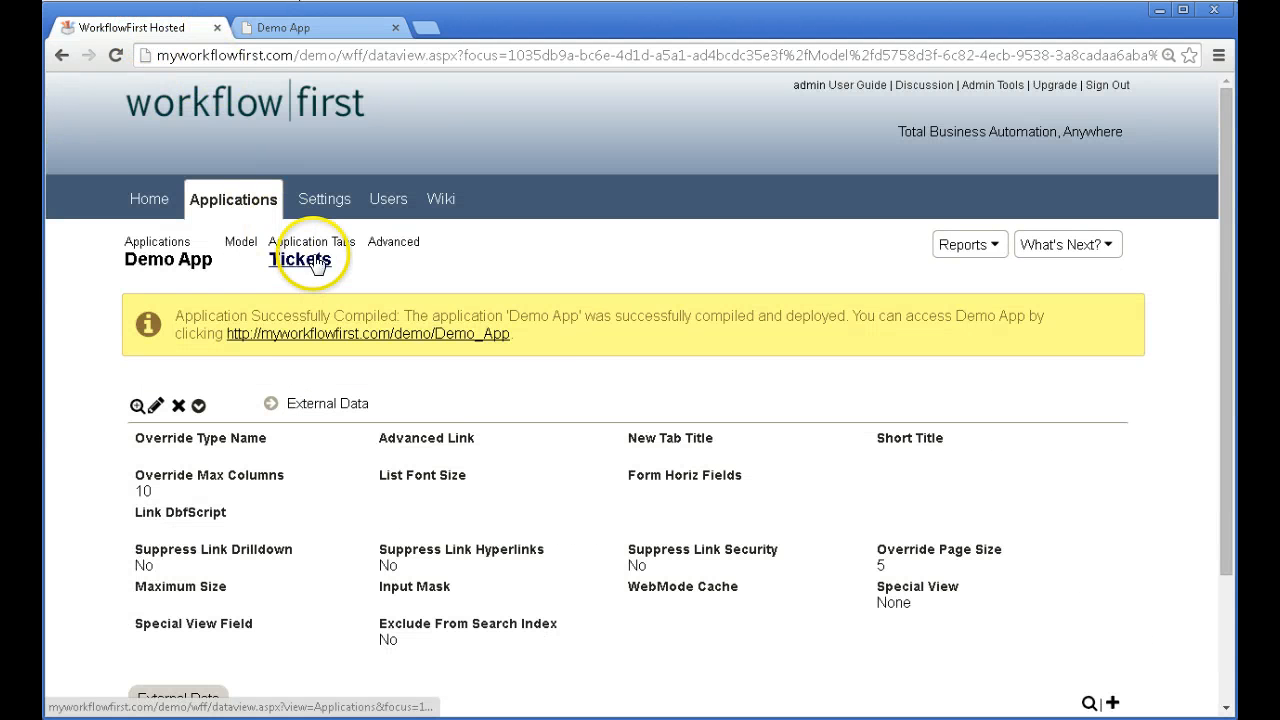
pyautogui.click(318, 262)
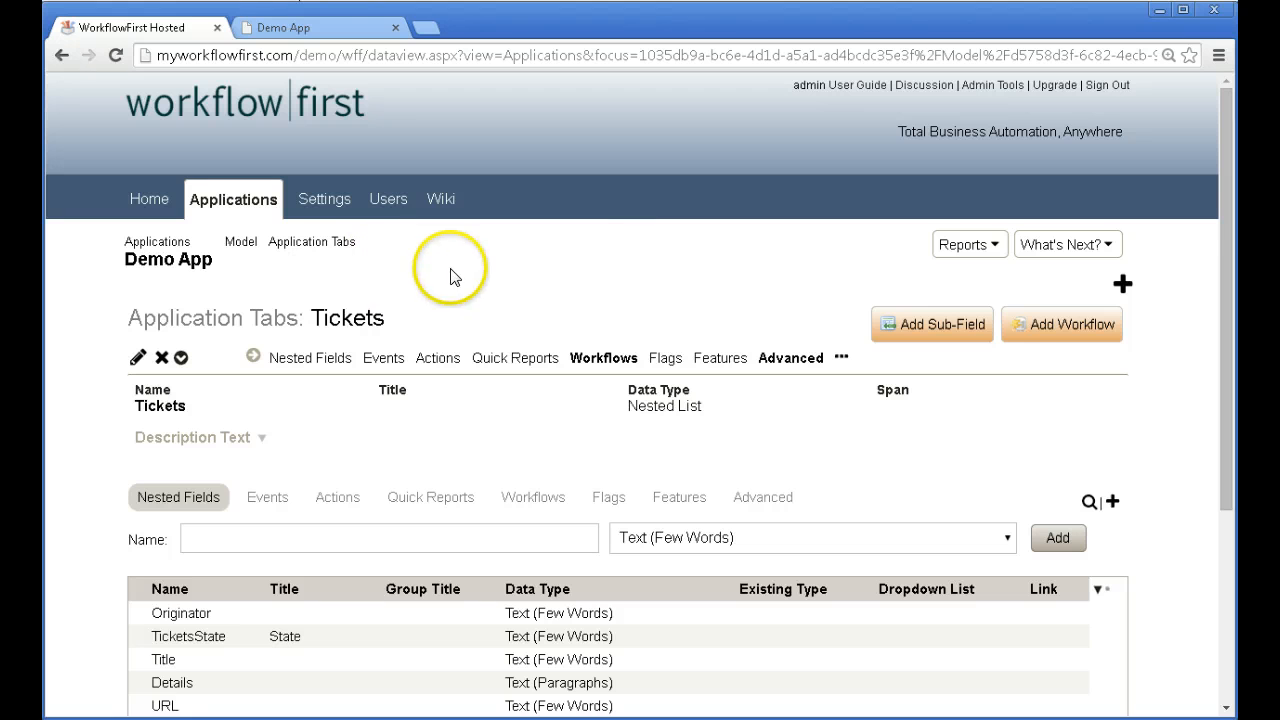
pyautogui.click(842, 357)
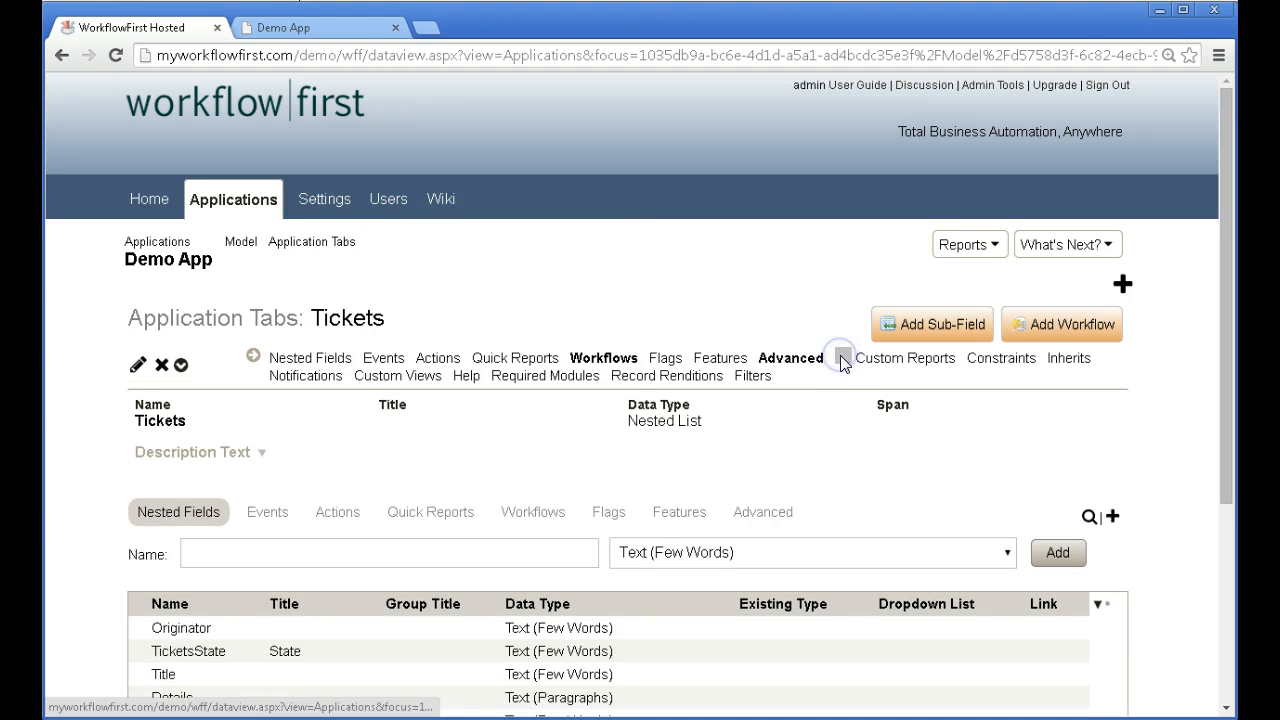
pyautogui.click(693, 378)
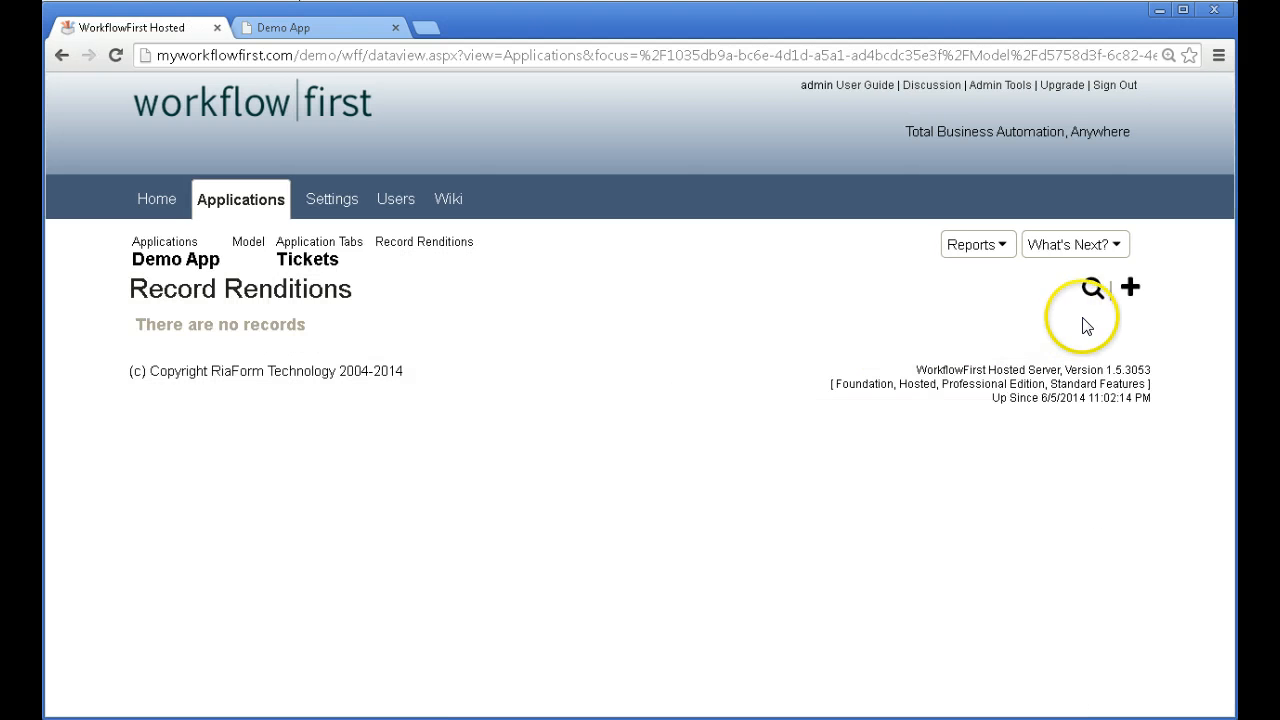
pyautogui.click(1128, 289)
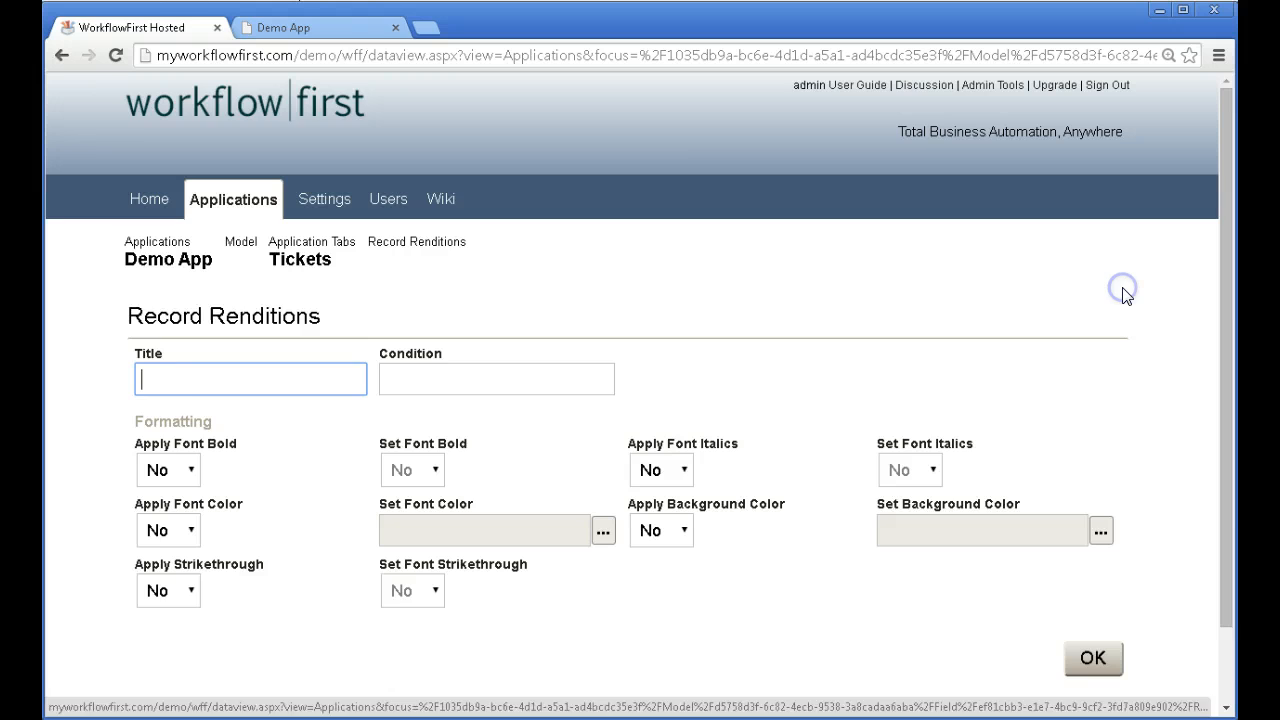
# - Check the ticket states in the Demo App's Tickets list and the state field's name among the Tickets tab's nested fields
pyautogui.click(350, 27)
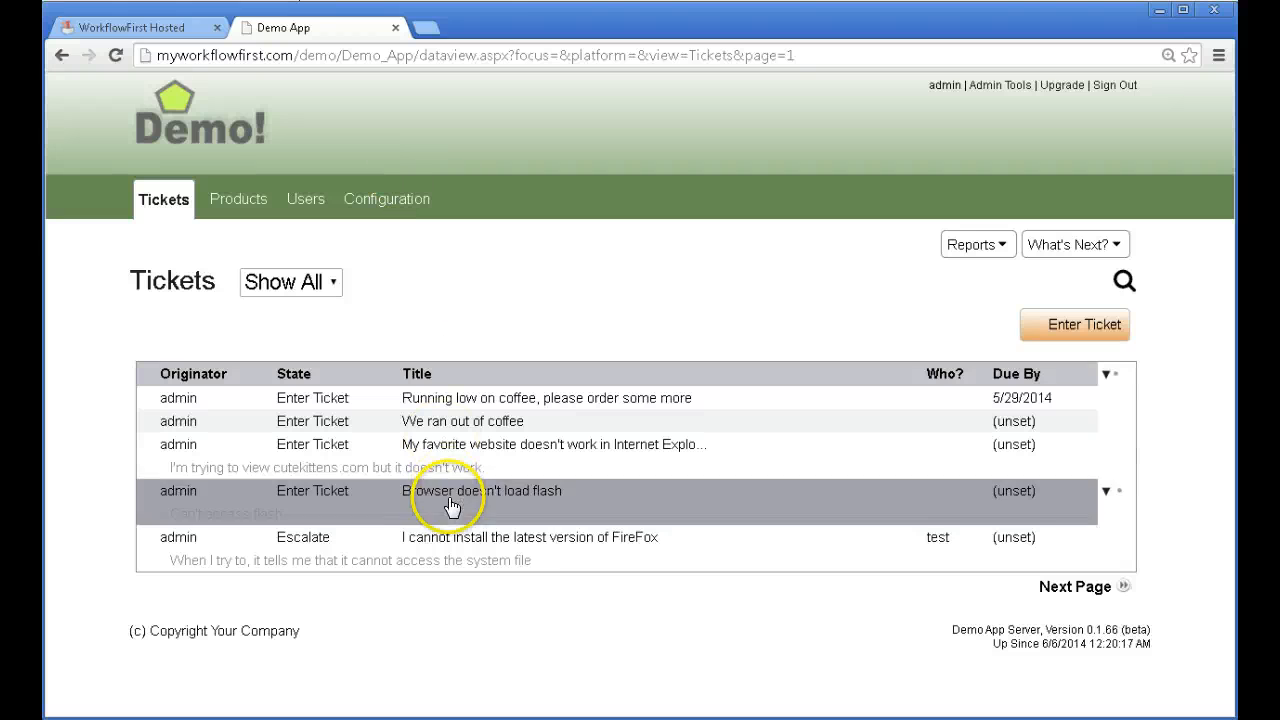
pyautogui.click(156, 34)
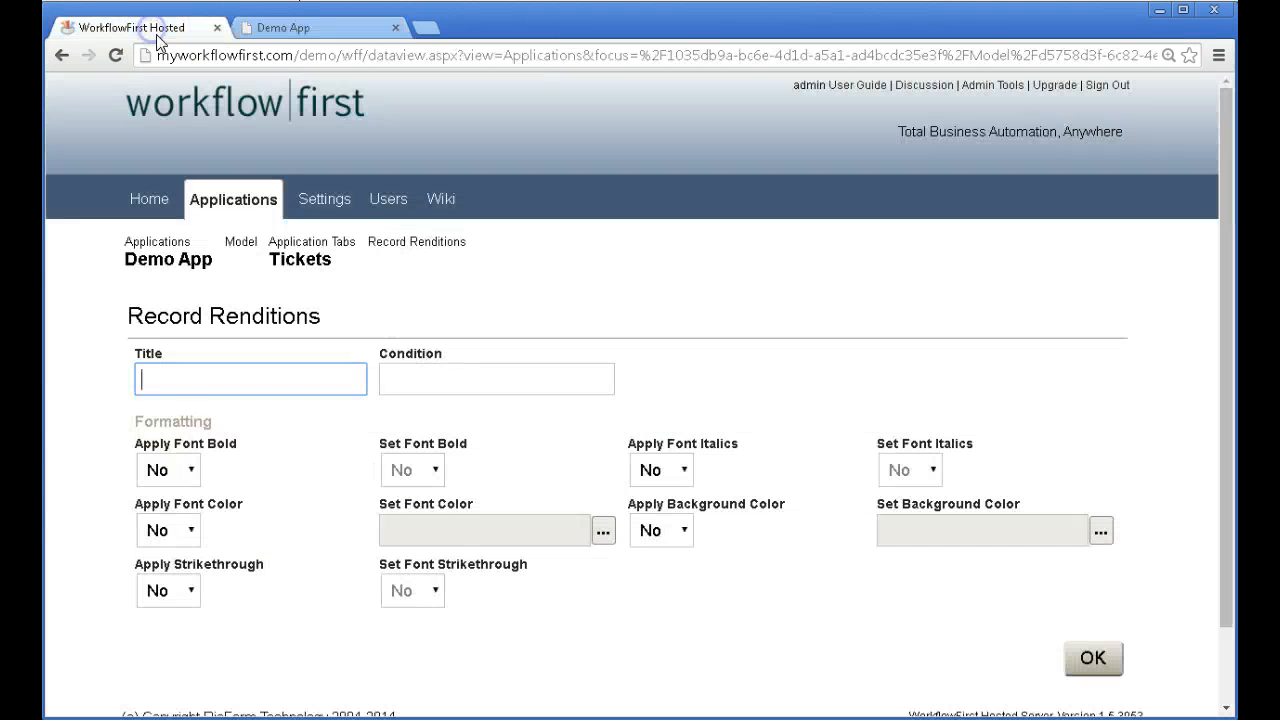
pyautogui.click(302, 262)
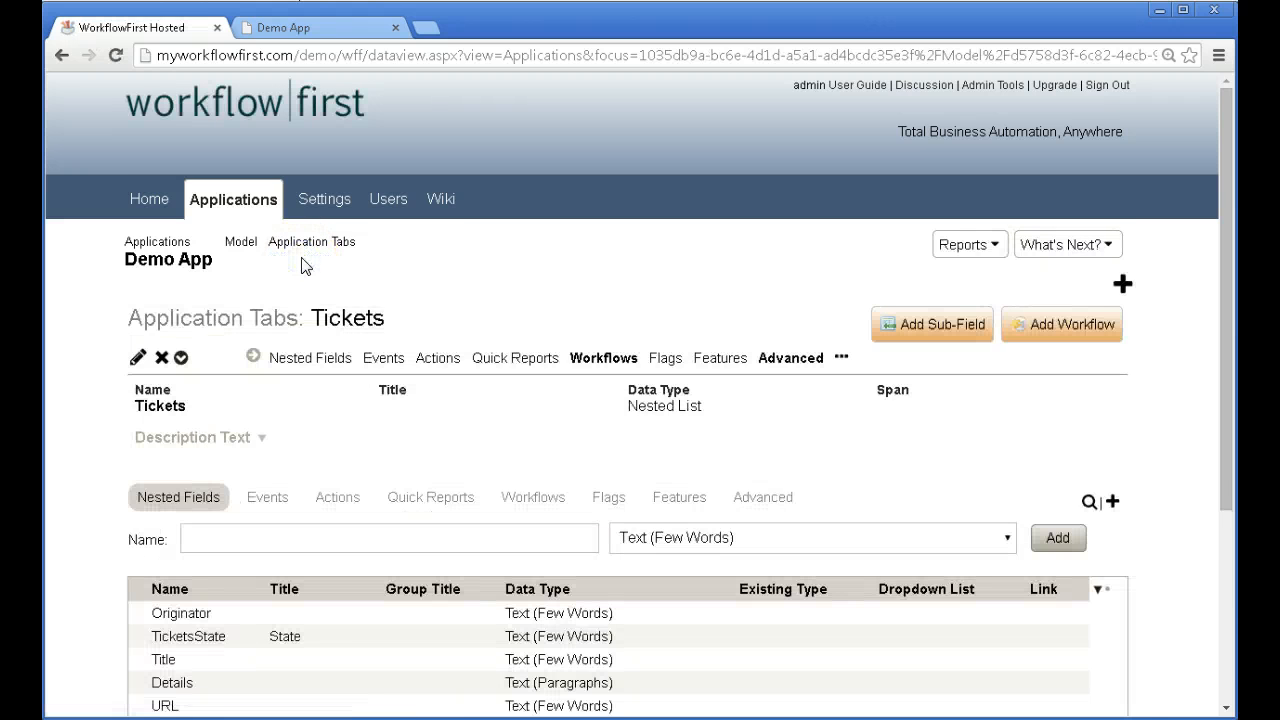
# - Back in the new record rendition, enter the title Red Escalate and the condition #input/TicketState="Escalate"
pyautogui.hotkey('alt', 'Left')
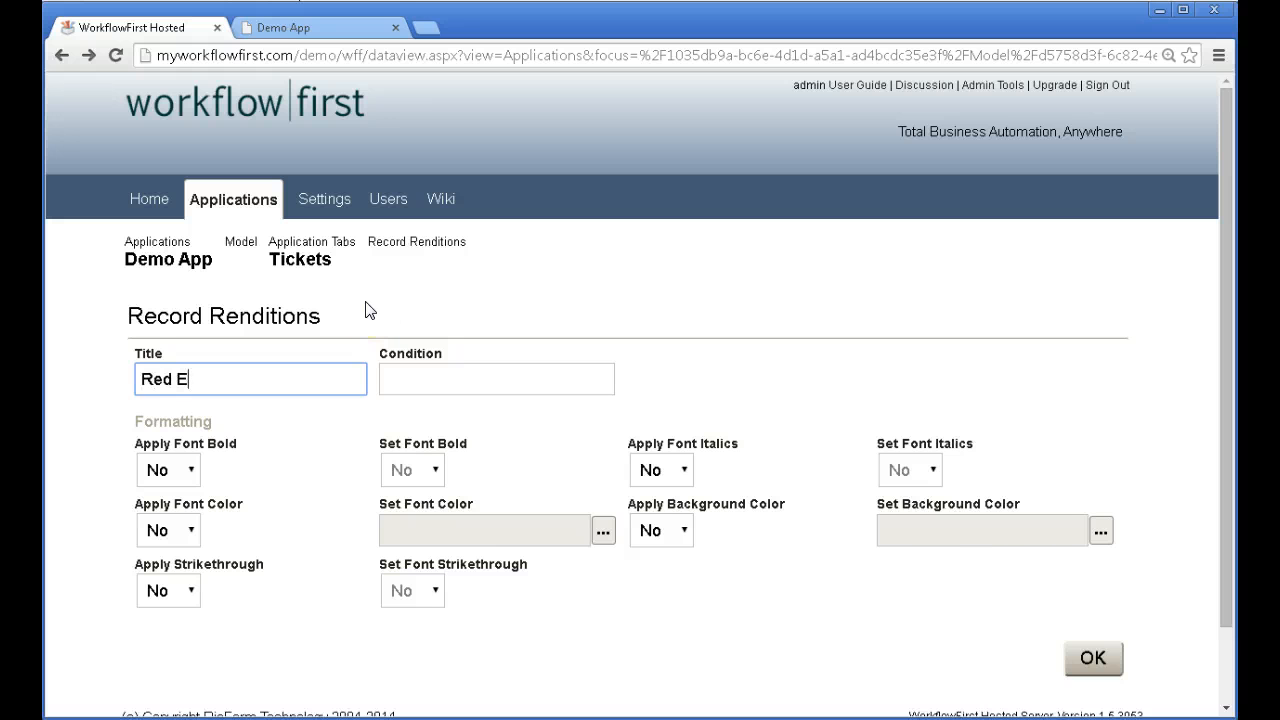
pyautogui.click(422, 368)
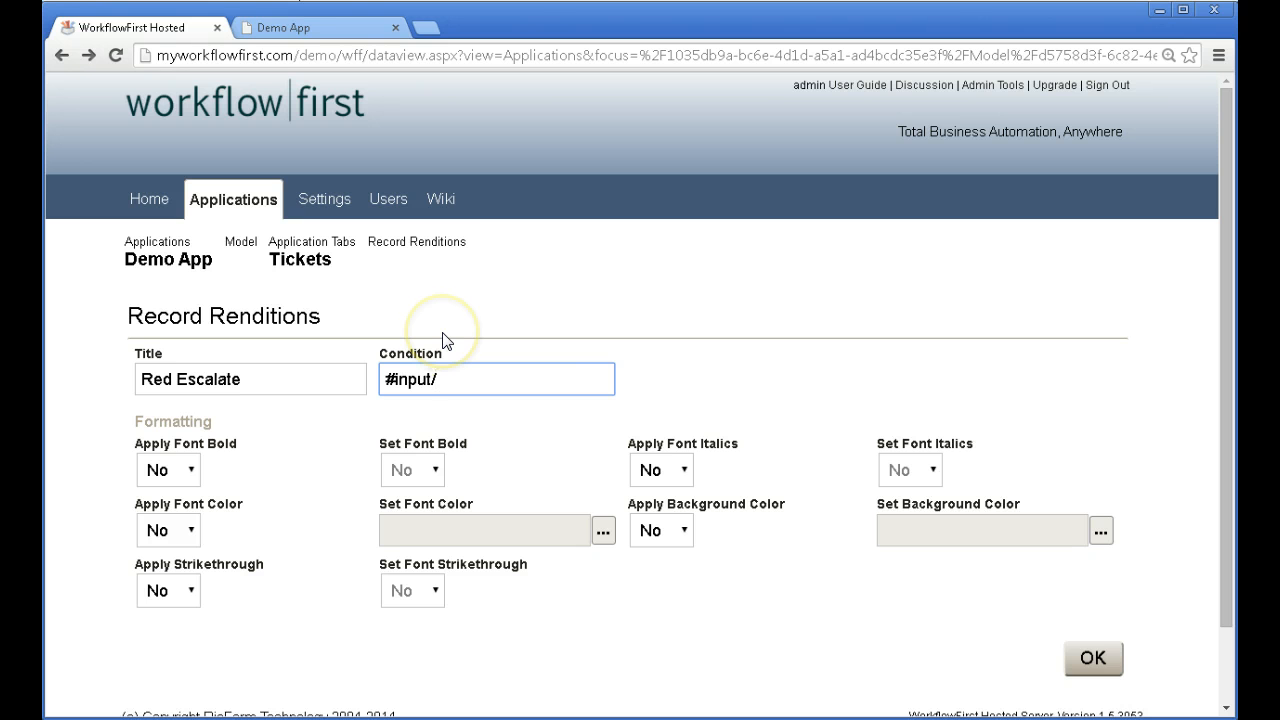
pyautogui.click(446, 341)
pyautogui.write('TicketState=')
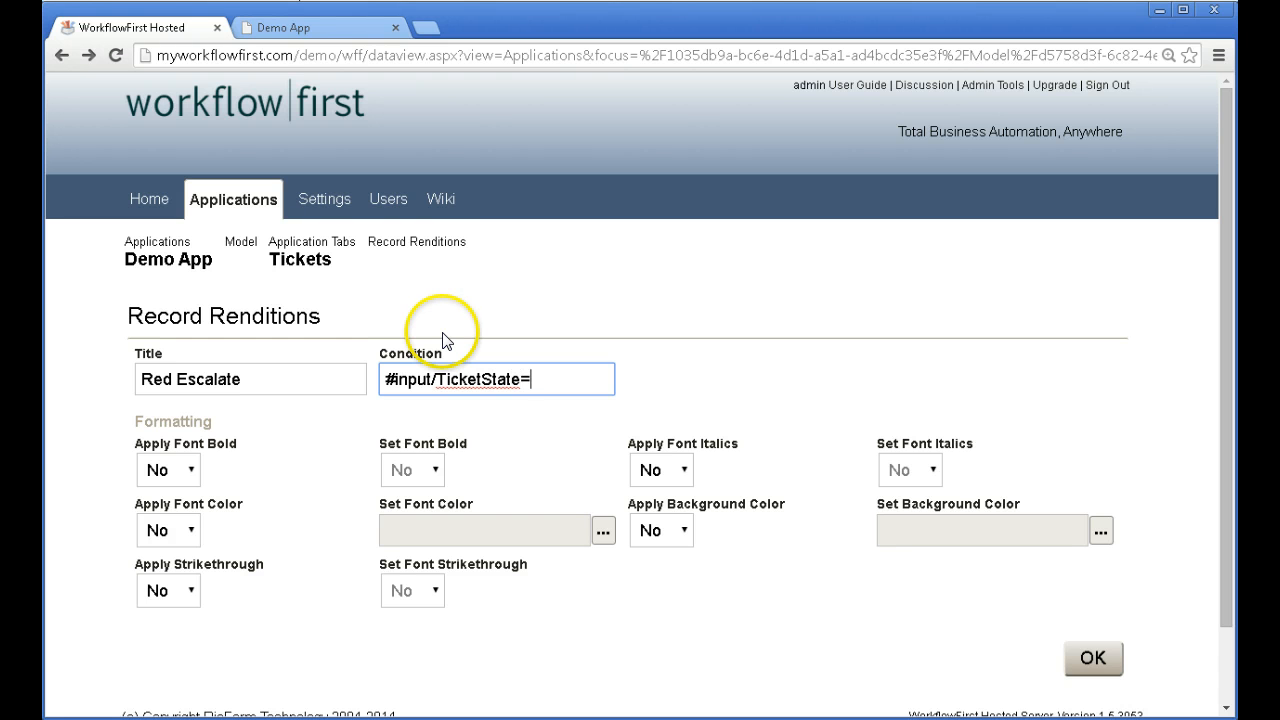
pyautogui.write('"Escalate"')
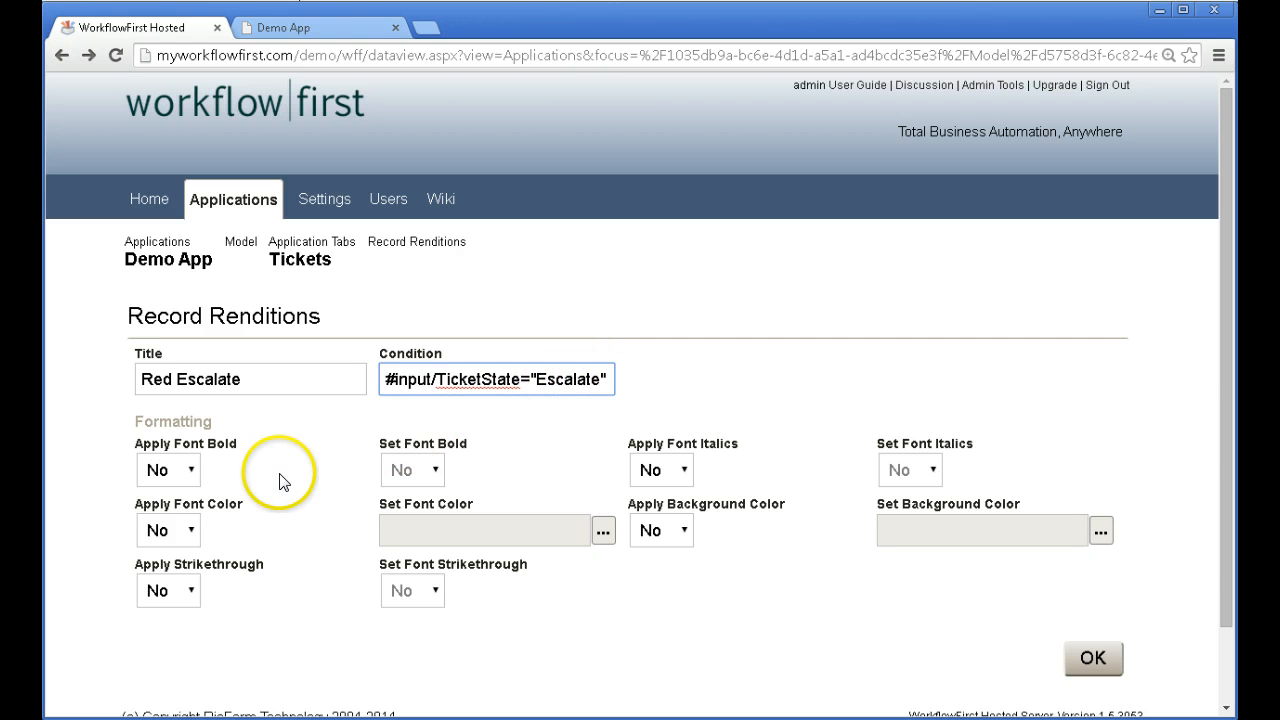
# - Set Apply Background Color to Yes with the light red #E39C9C as background color, and save the rendition
pyautogui.click(652, 531)
pyautogui.click(658, 558)
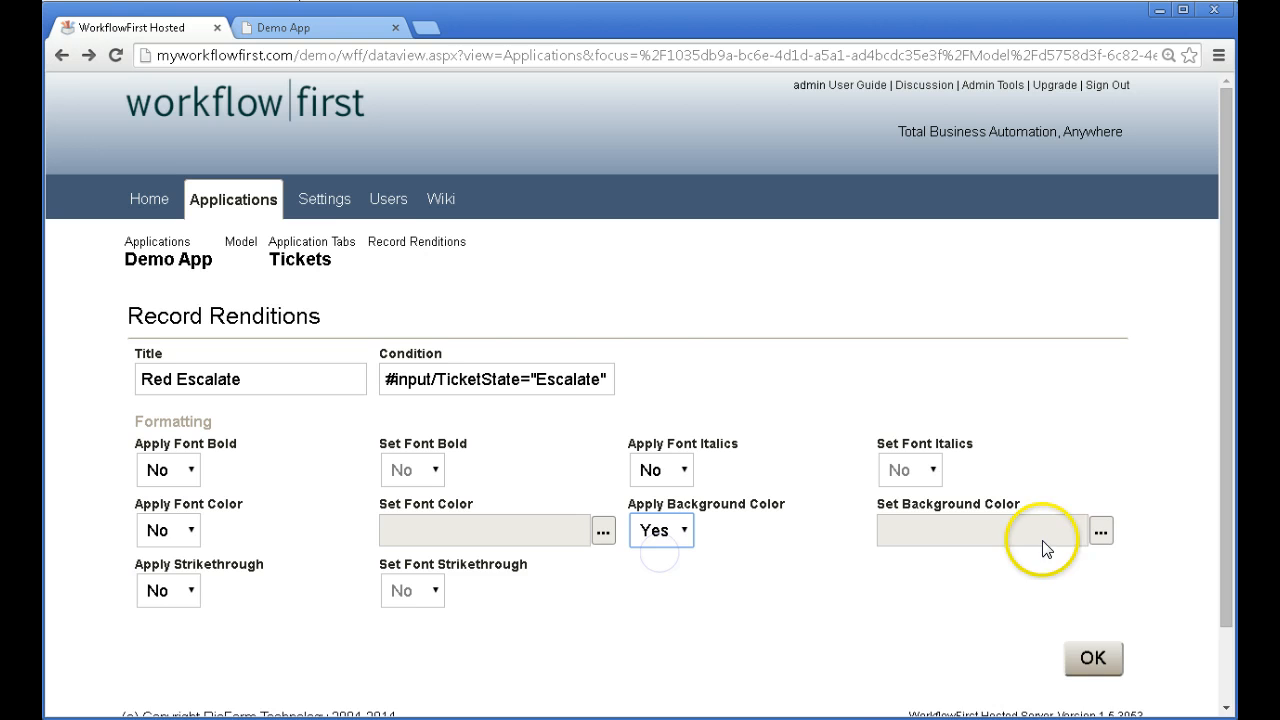
pyautogui.click(1100, 532)
pyautogui.scroll(-1, 1104, 541)
pyautogui.moveTo(1057, 606); pyautogui.dragTo(1057, 625)
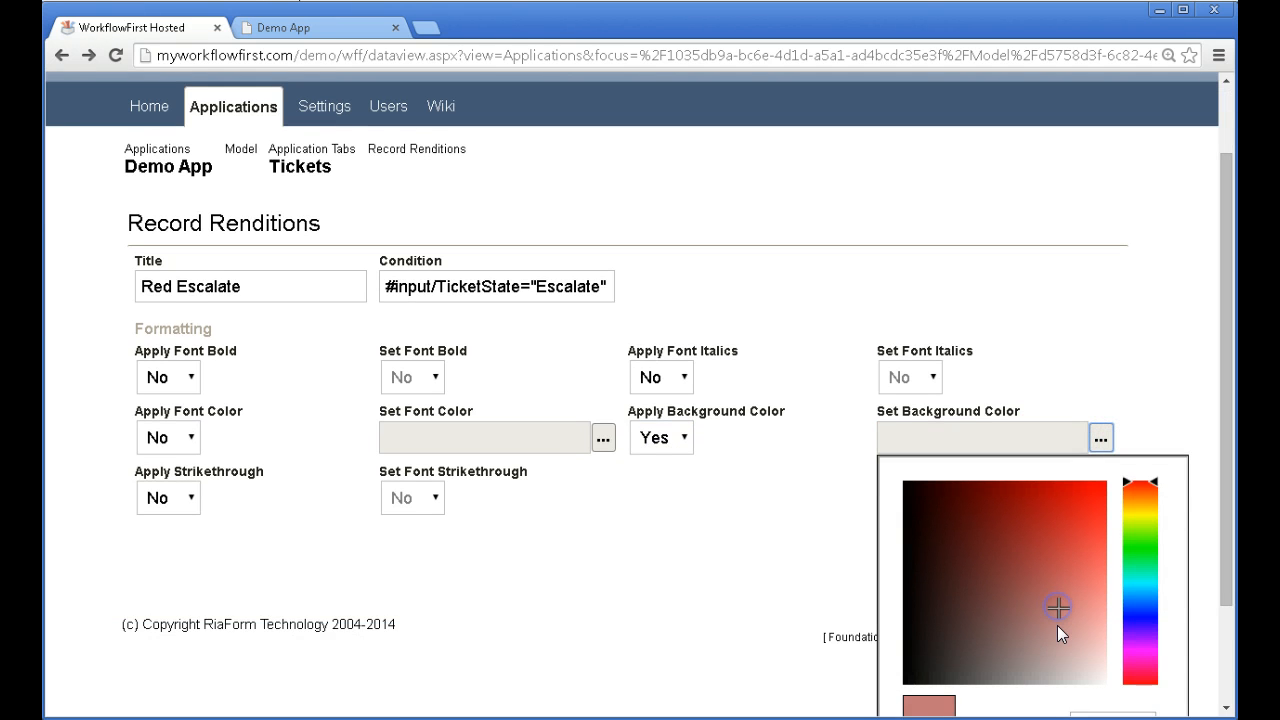
pyautogui.scroll(-1, 1057, 625)
pyautogui.click(1084, 530)
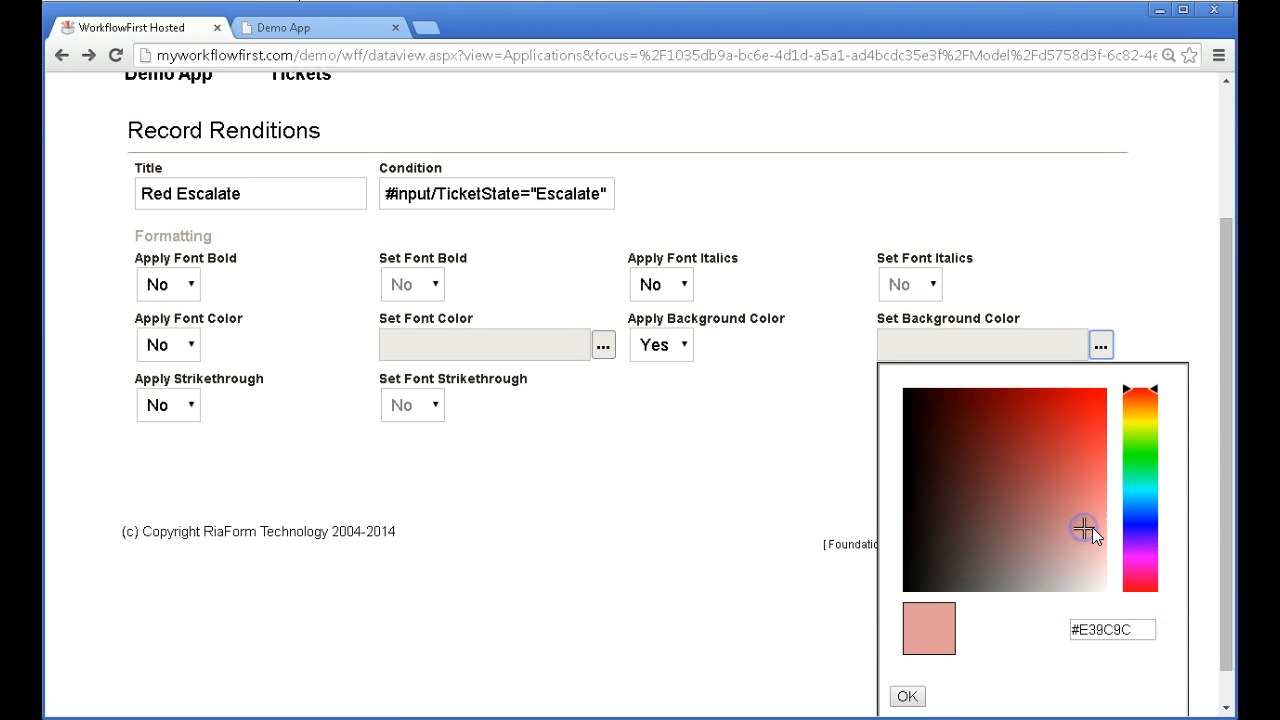
pyautogui.click(908, 696)
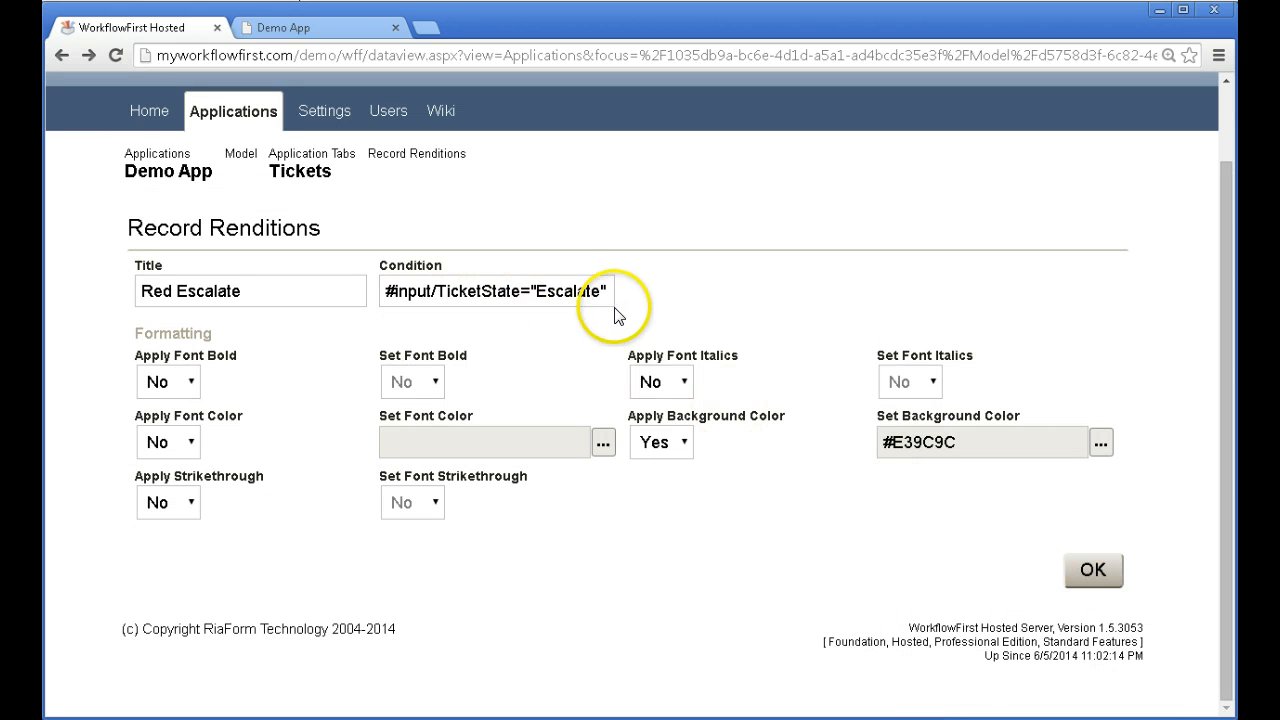
pyautogui.click(1093, 570)
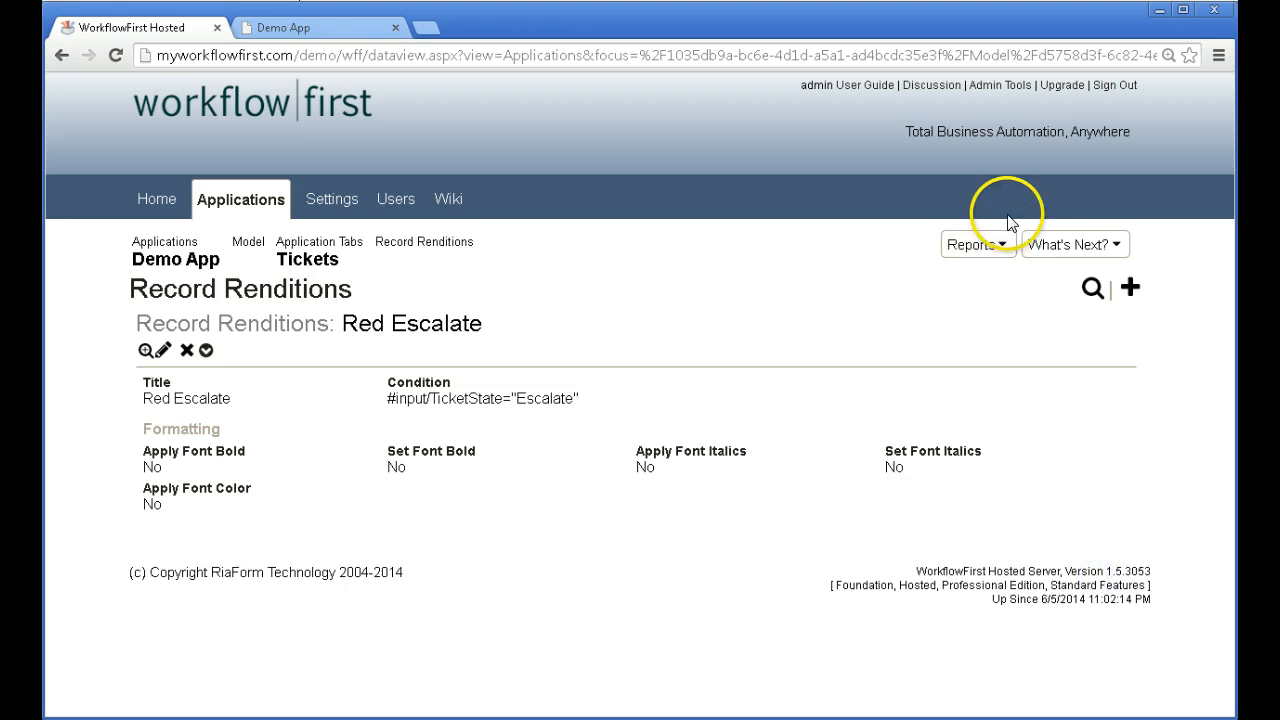
# - Publish the Demo App with Patch set to Yes
pyautogui.click(1050, 246)
pyautogui.click(1045, 472)
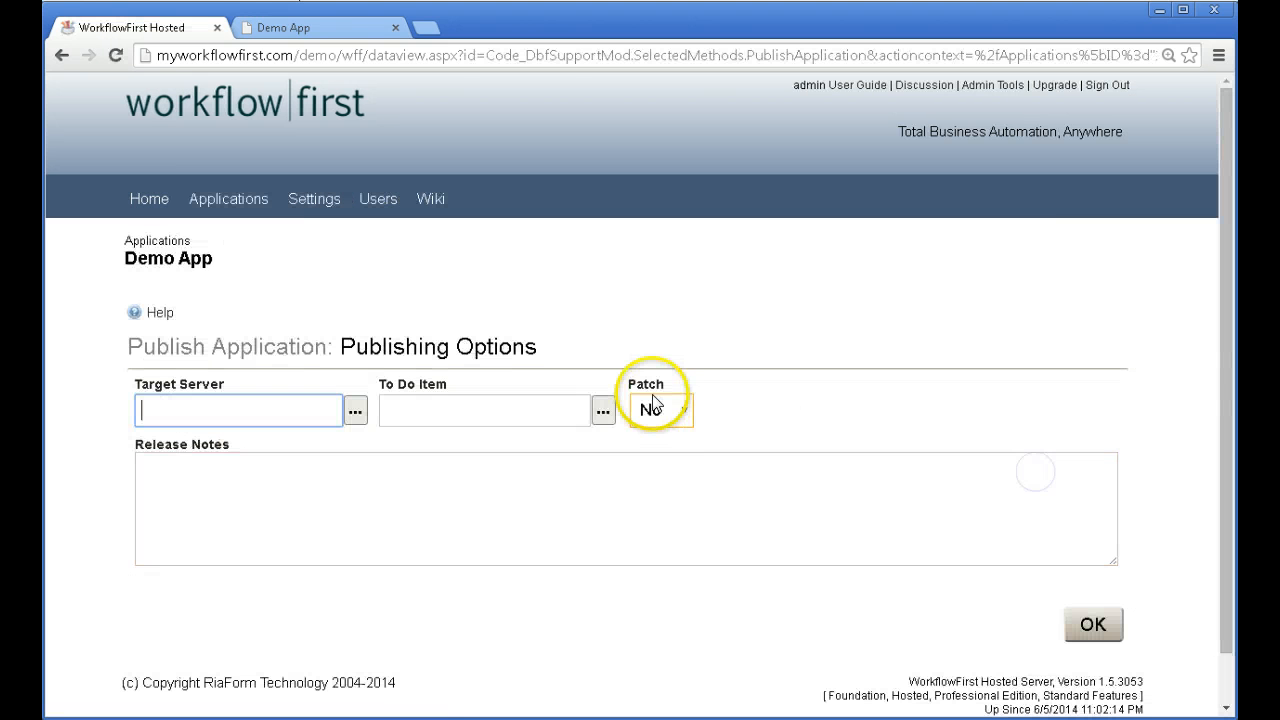
pyautogui.click(652, 403)
pyautogui.click(652, 437)
pyautogui.click(1090, 623)
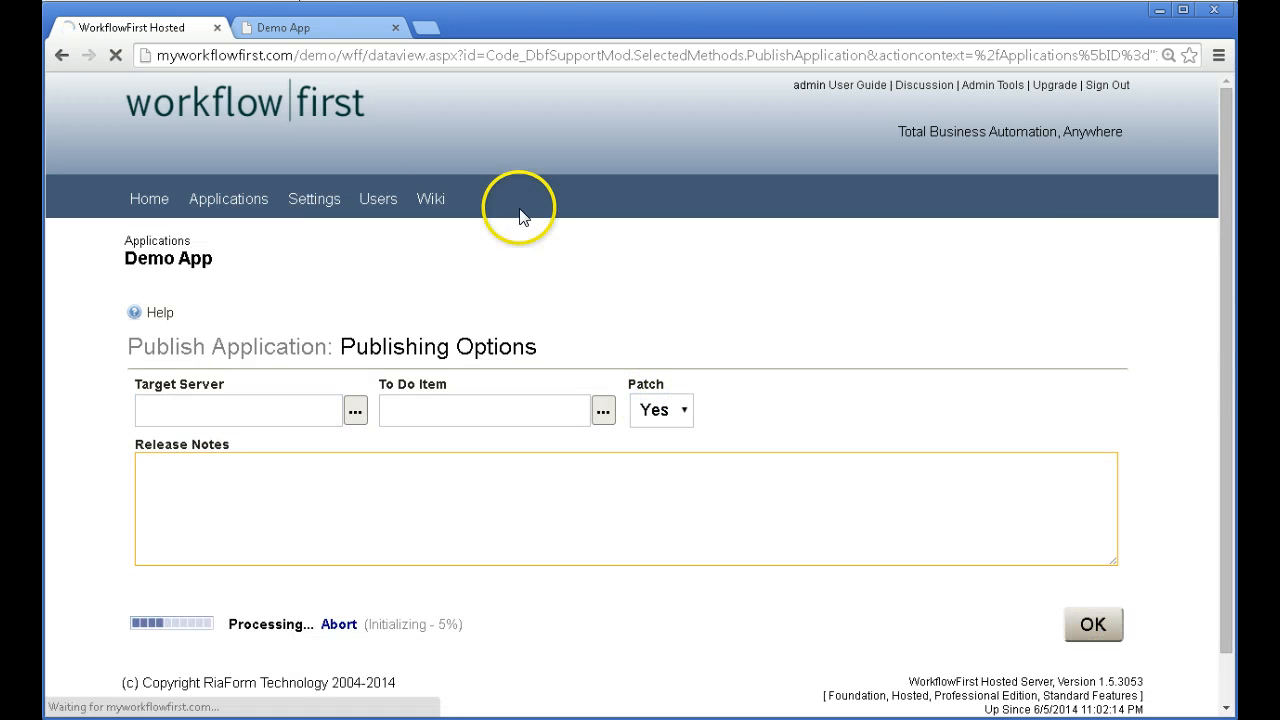
# - In the Demo App, check the row coloring on both pages of the Tickets list and return to the first page
pyautogui.click(290, 27)
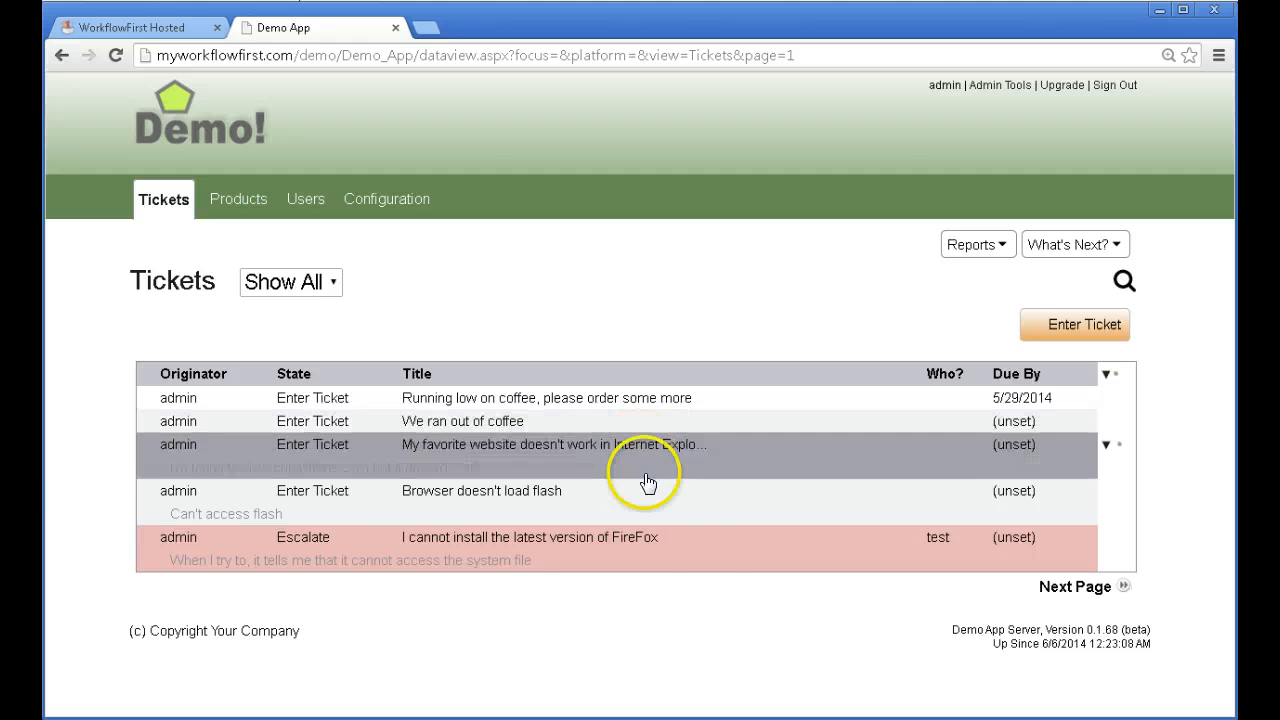
pyautogui.click(1034, 590)
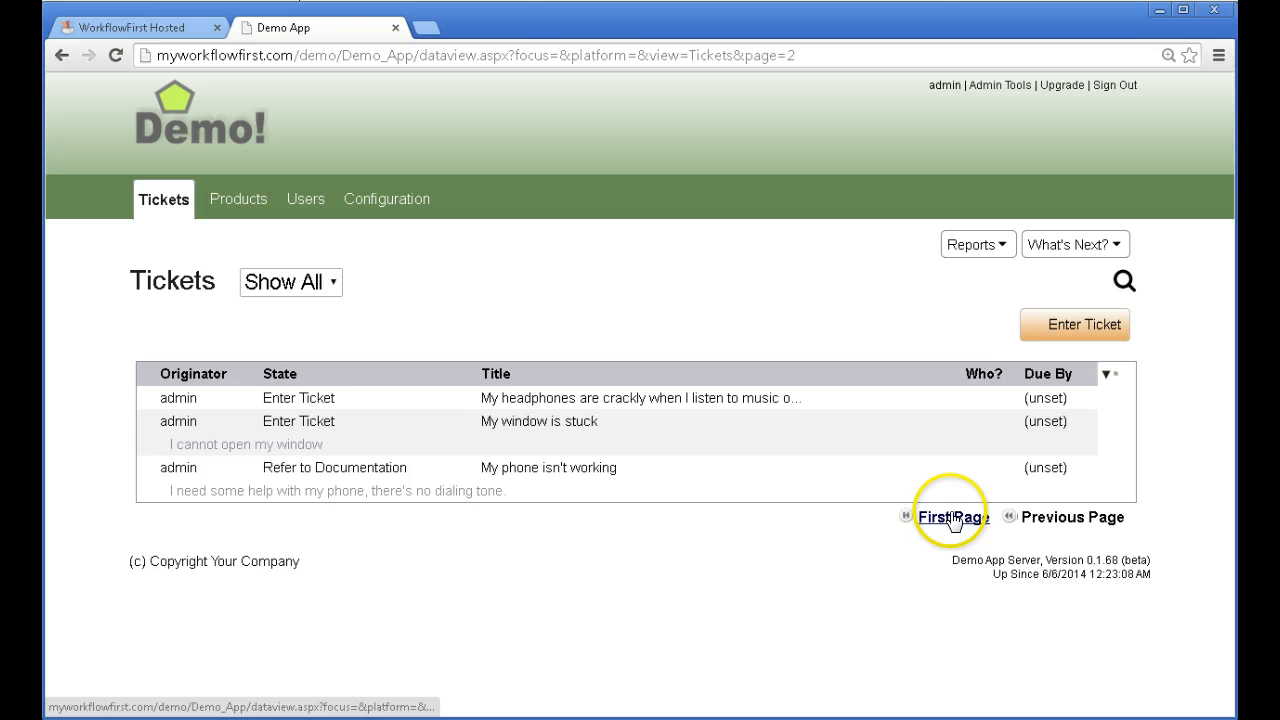
pyautogui.click(952, 518)
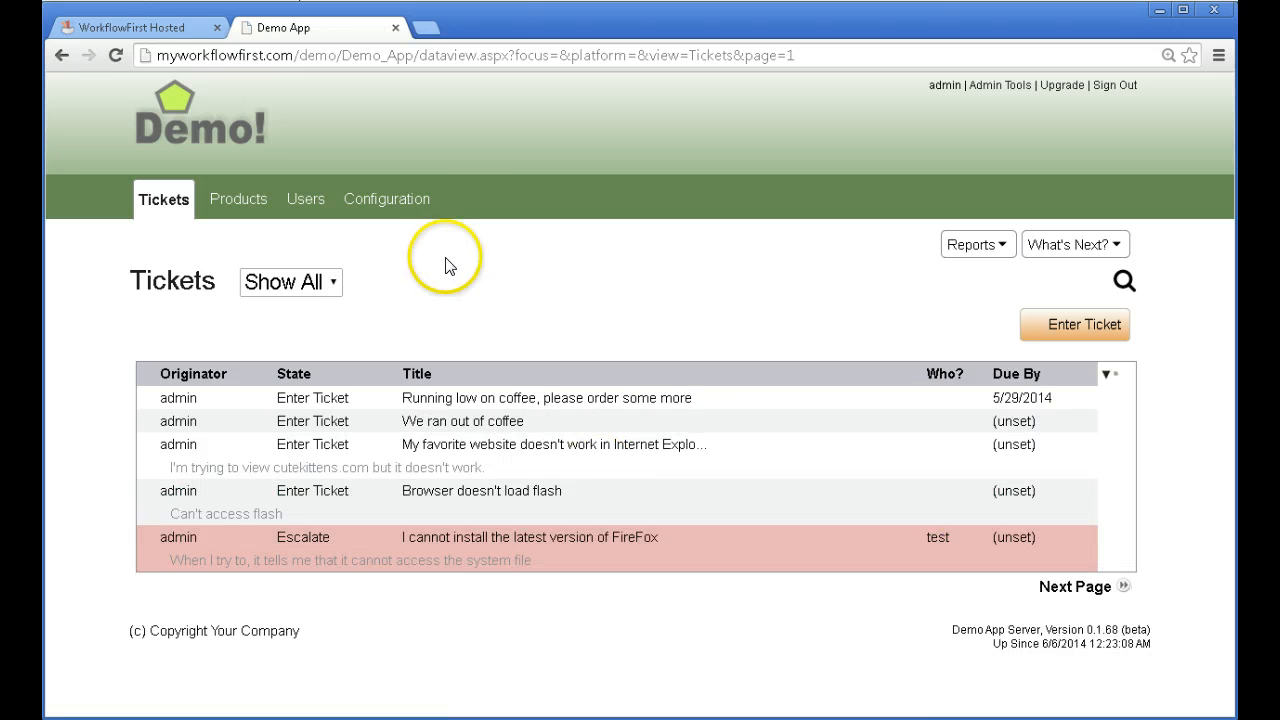
# - Review the Red Escalate rendition in WorkflowFirst Hosted and the escalated FireFox ticket in the Demo App, ending on the Tickets list
pyautogui.click(110, 27)
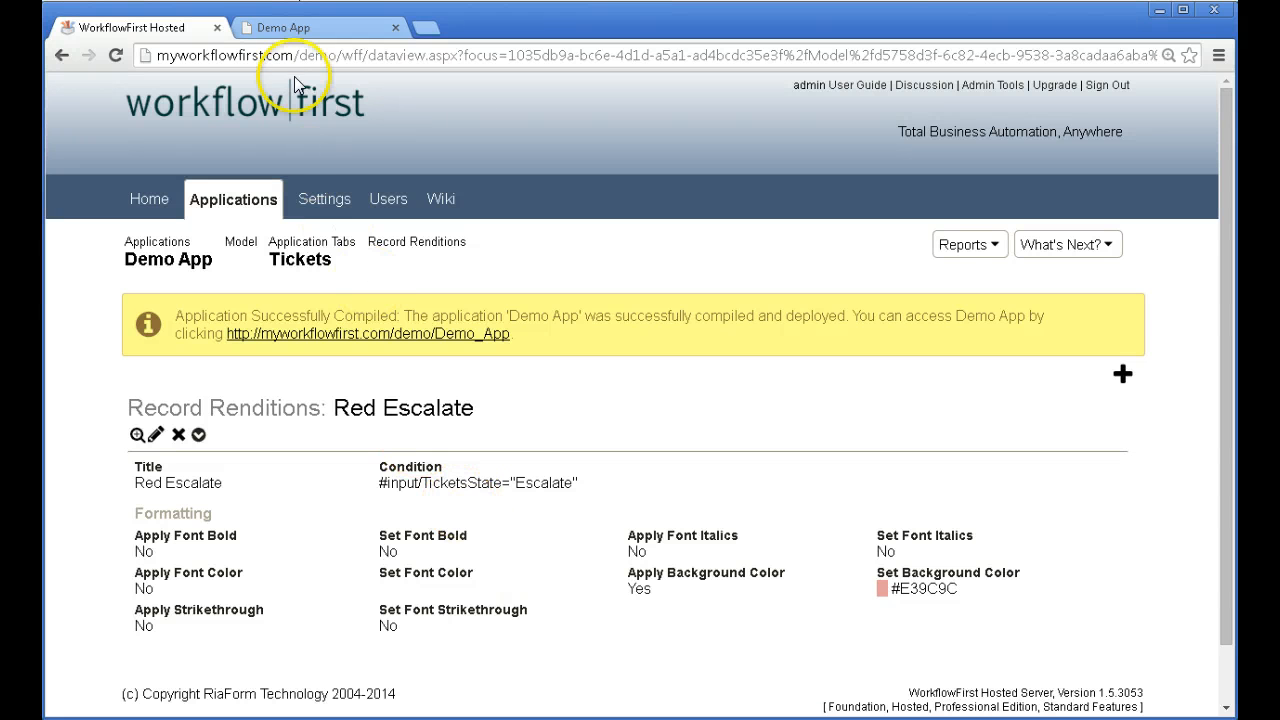
pyautogui.click(322, 30)
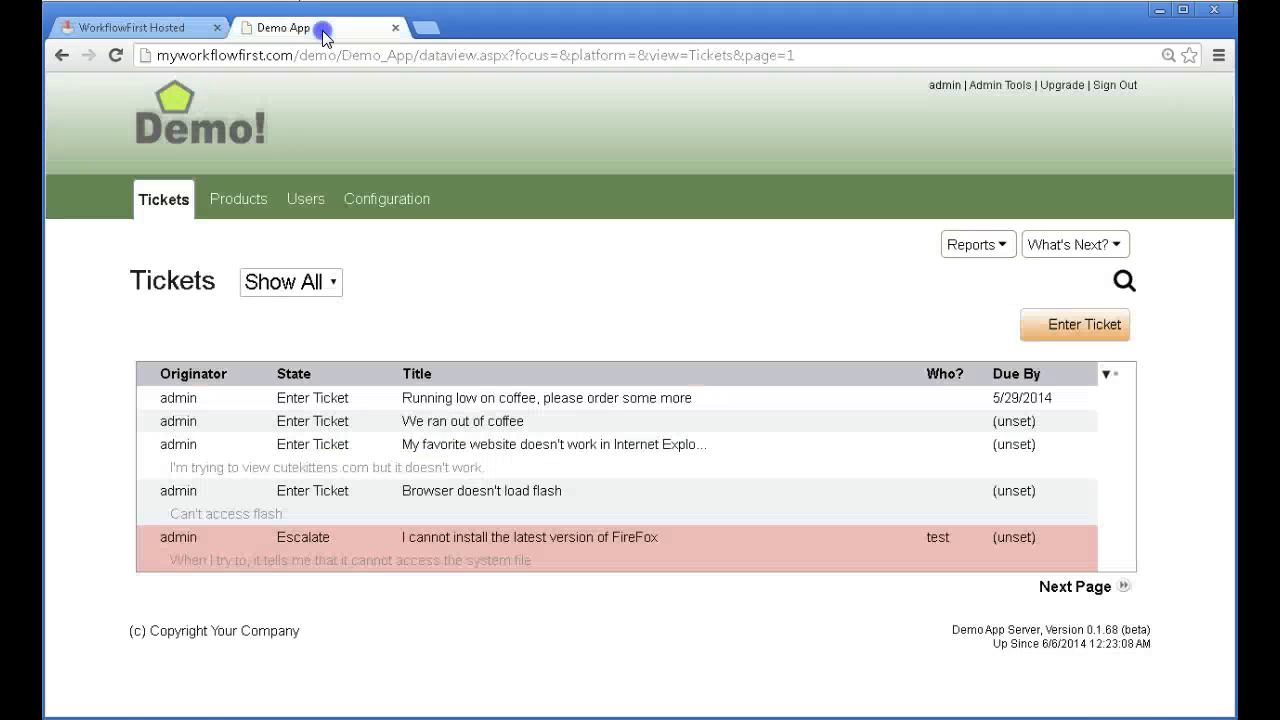
pyautogui.click(371, 550)
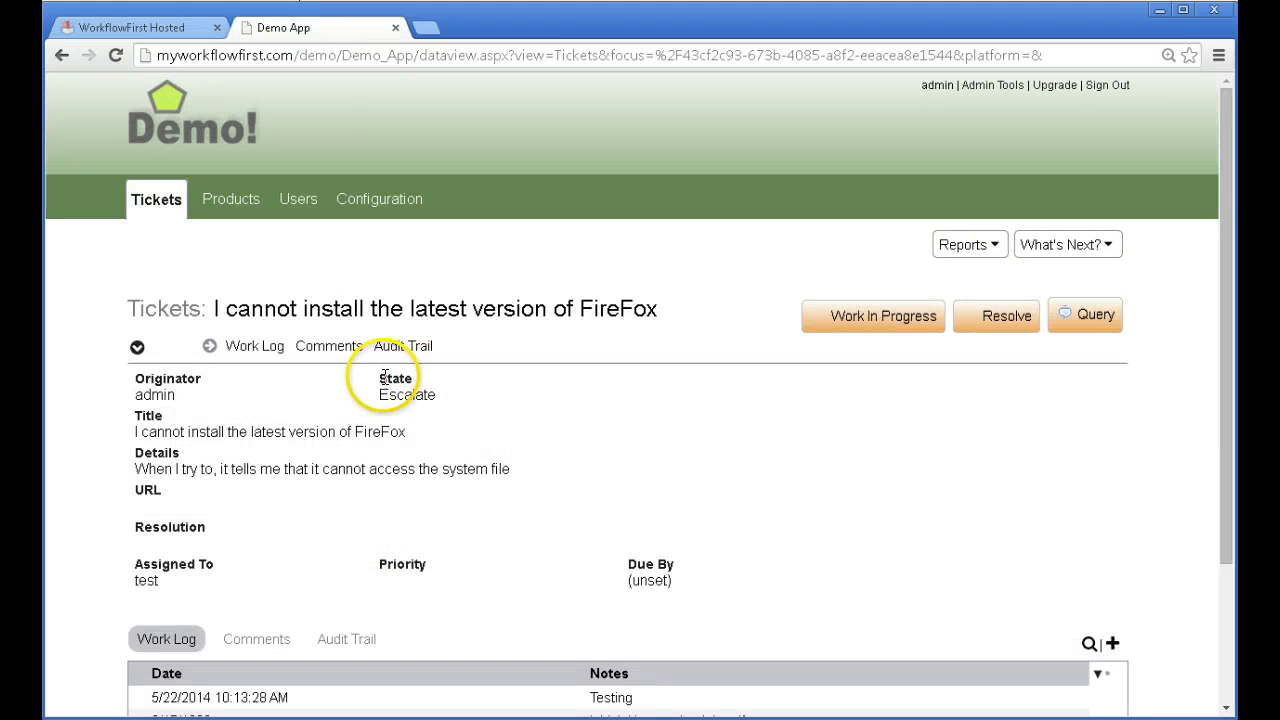
pyautogui.click(61, 55)
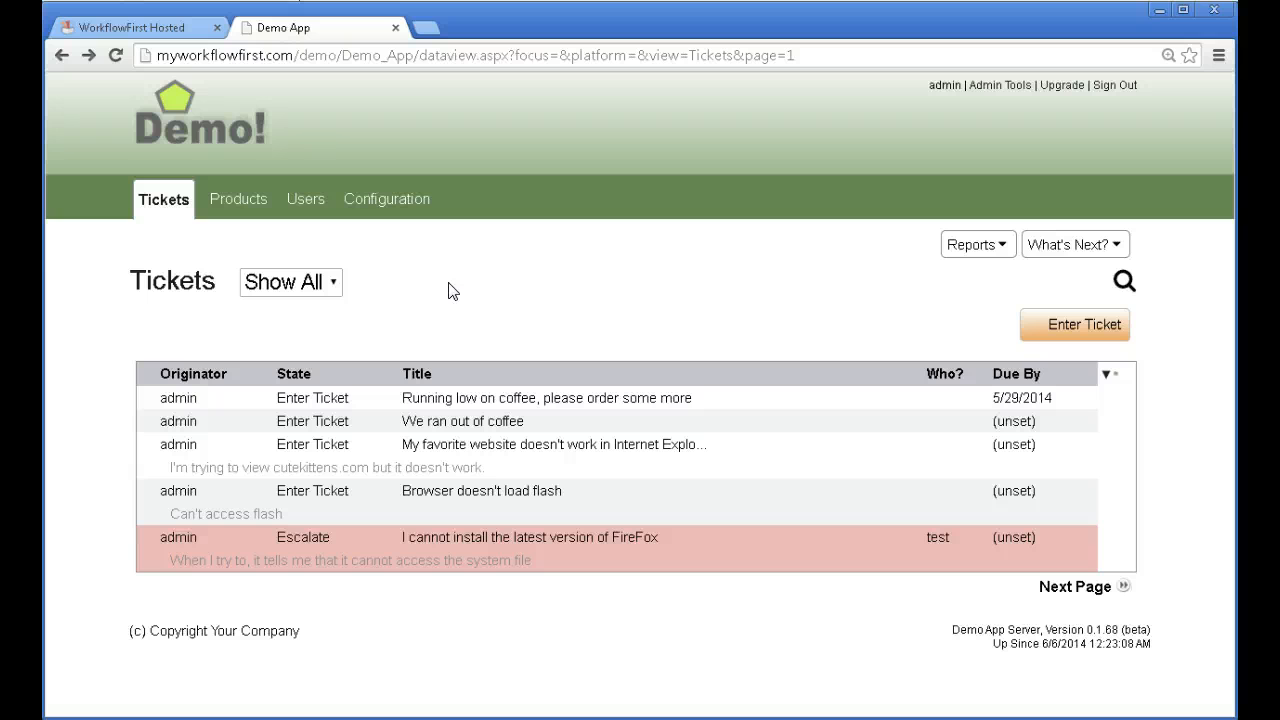
# - Filter the Tickets list by CSO and by Tech
pyautogui.click(308, 286)
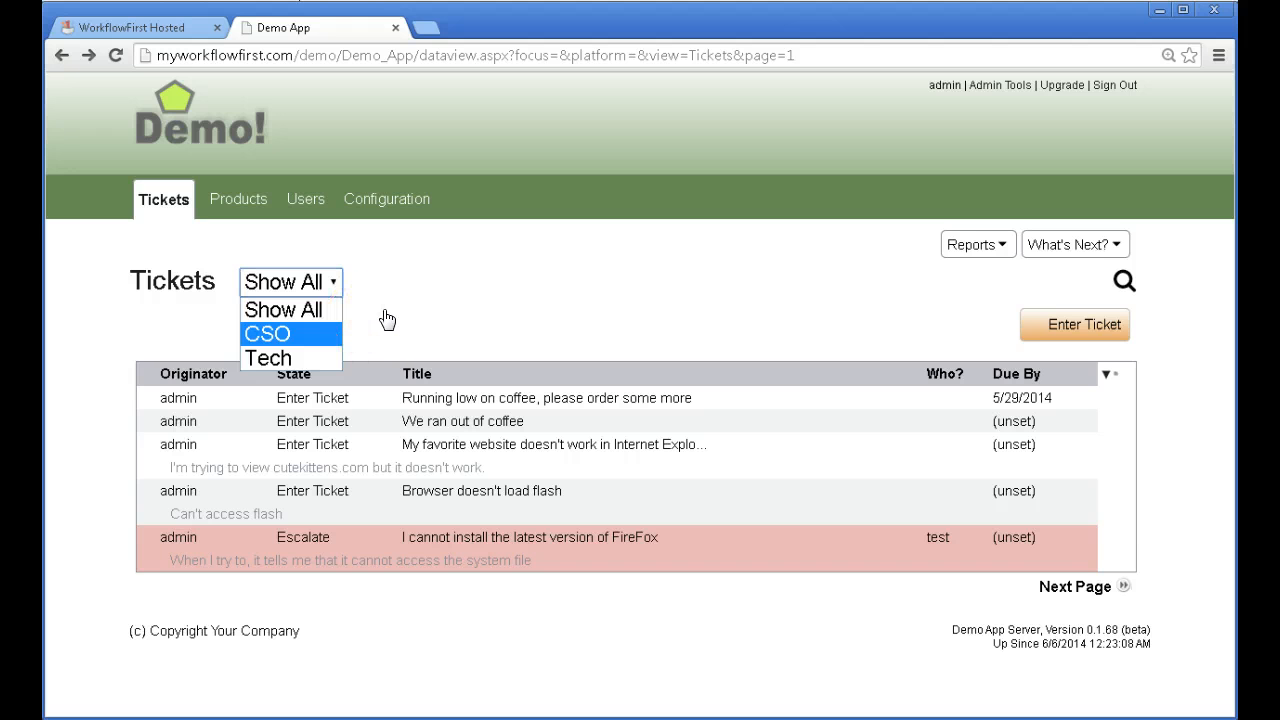
pyautogui.click(302, 330)
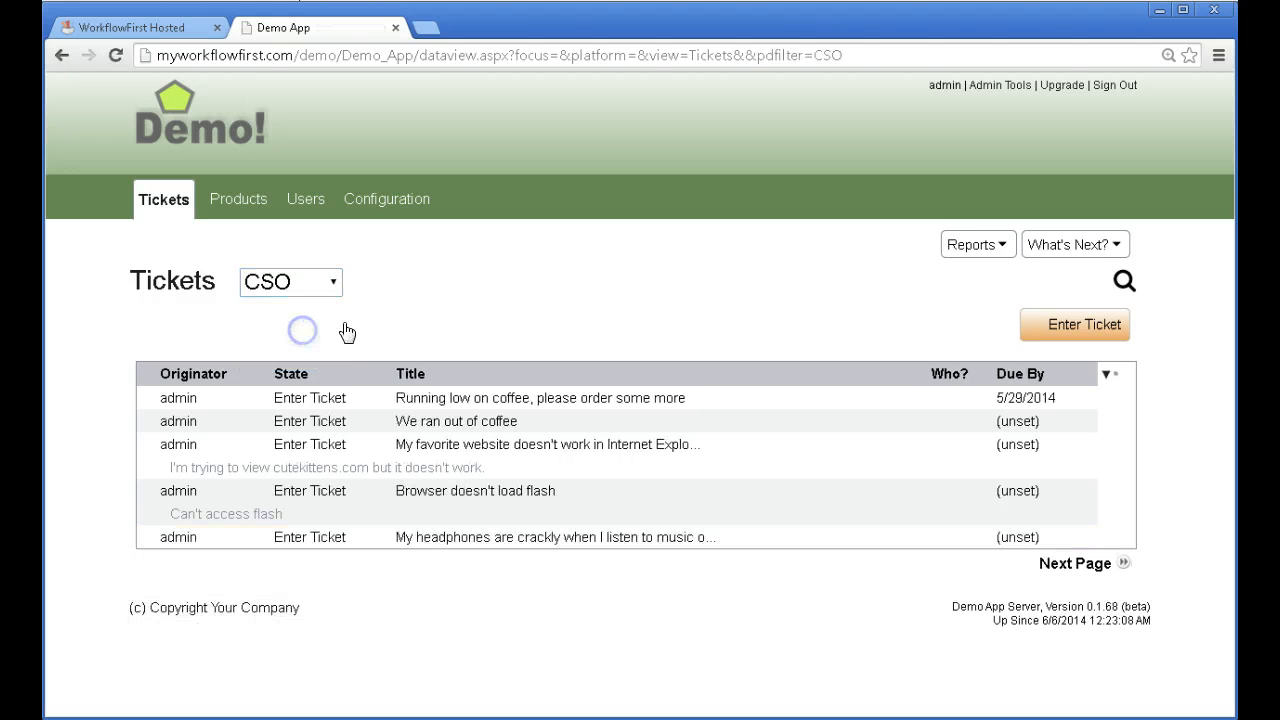
pyautogui.click(305, 284)
pyautogui.click(291, 359)
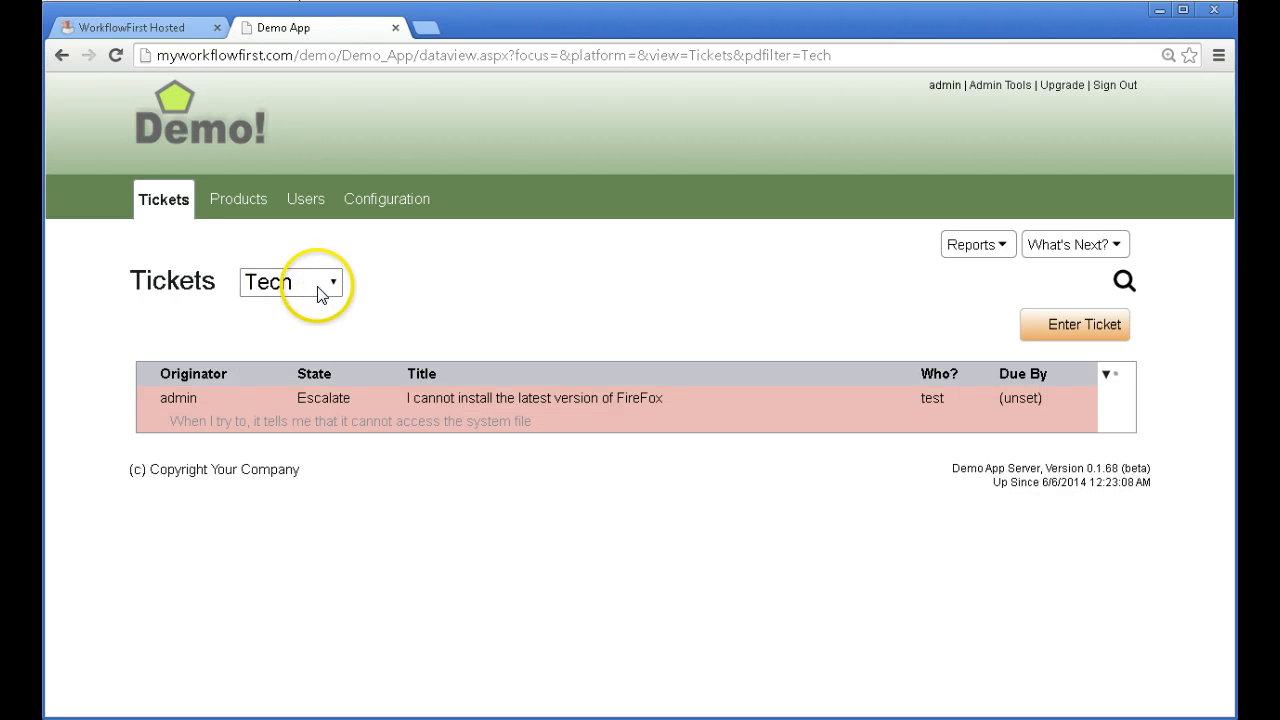
pyautogui.click(669, 300)
# - View the Products list in the Demo App and open the Filters of the Products application tab in WorkflowFirst Hosted
pyautogui.click(251, 211)
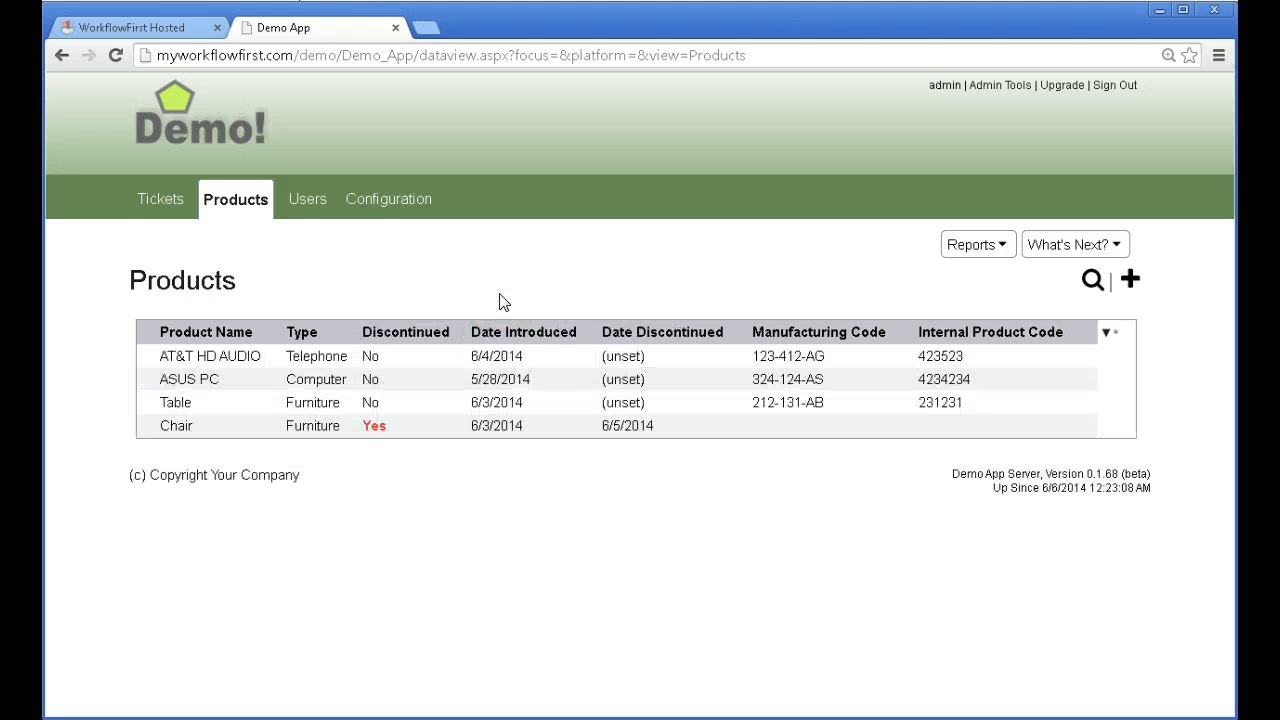
pyautogui.click(162, 199)
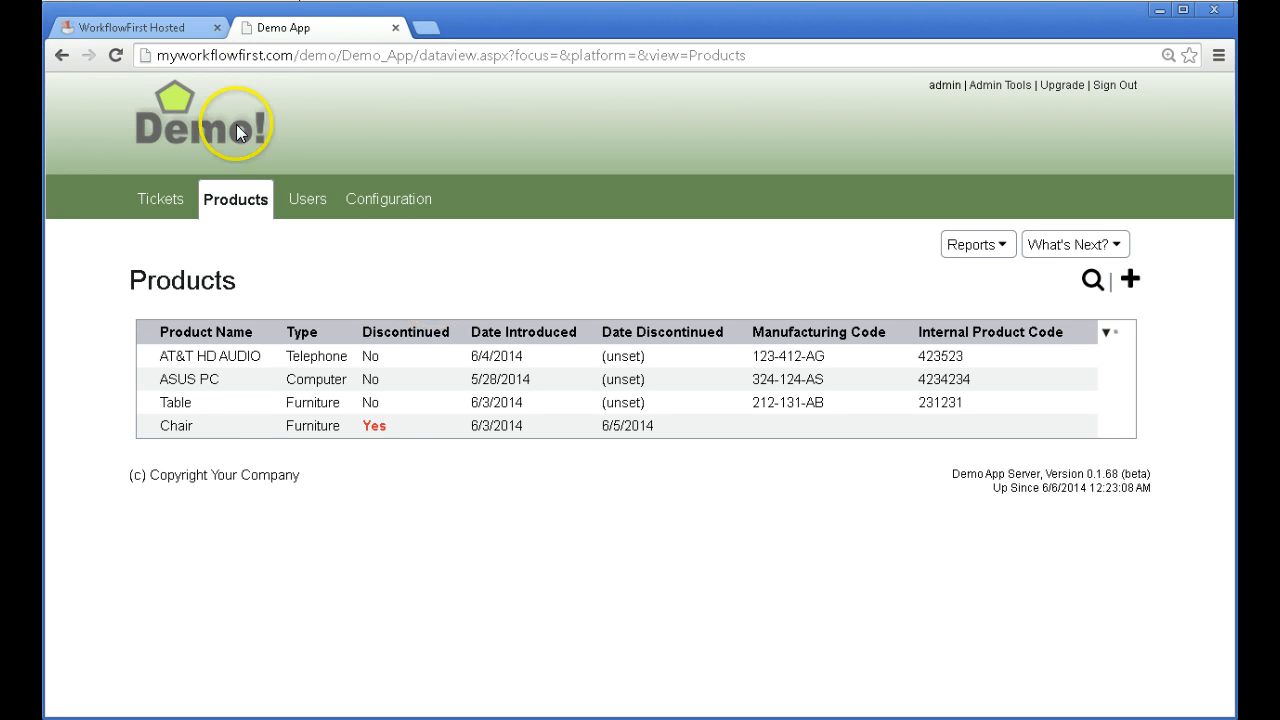
pyautogui.click(153, 33)
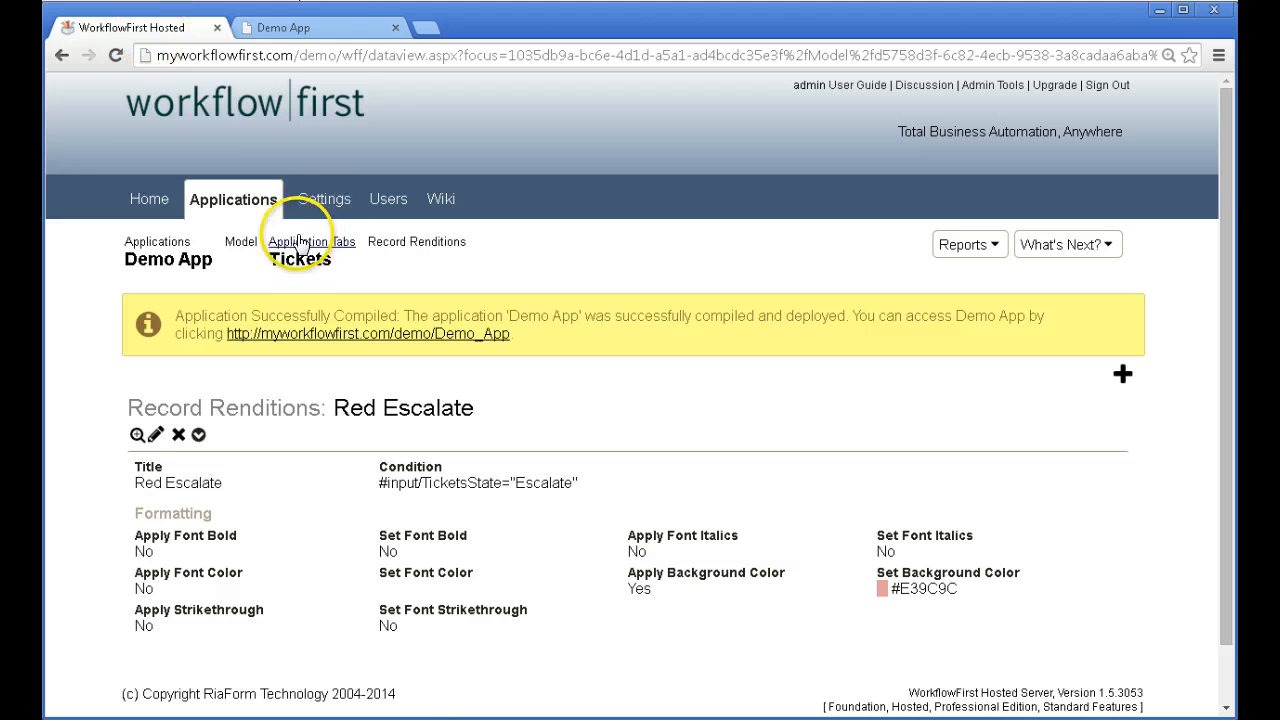
pyautogui.click(326, 247)
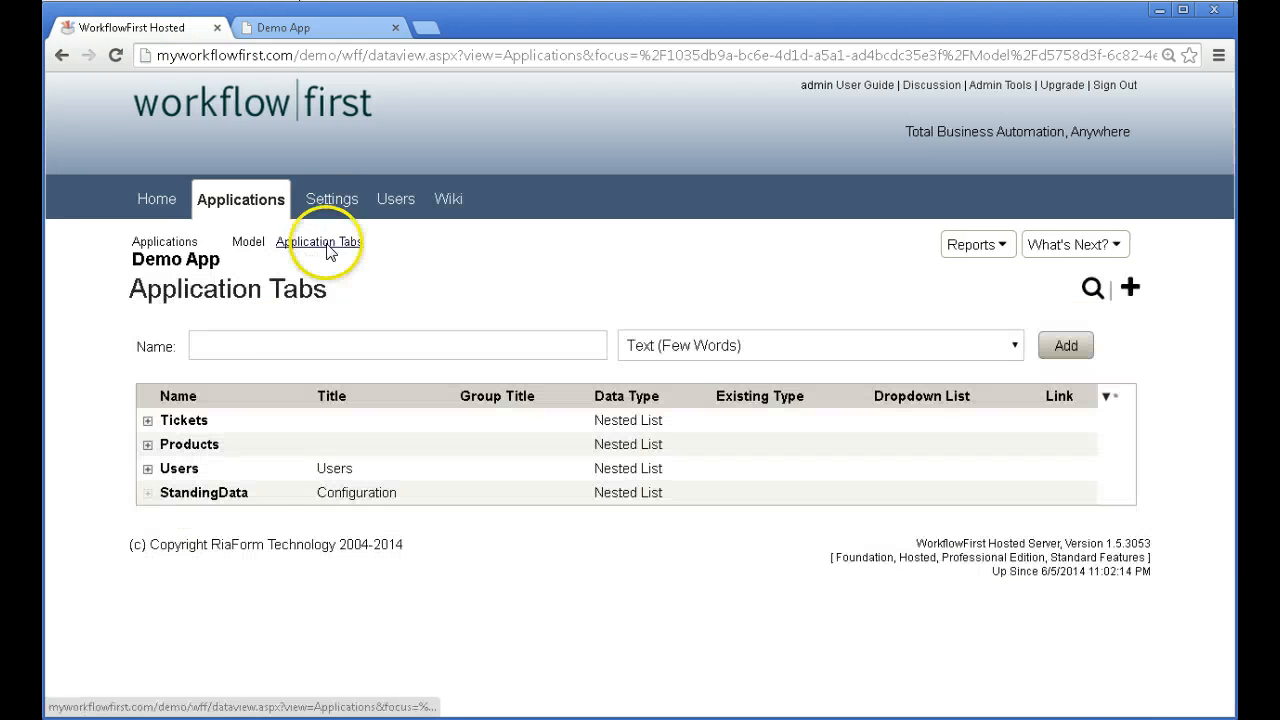
pyautogui.click(185, 446)
pyautogui.click(686, 357)
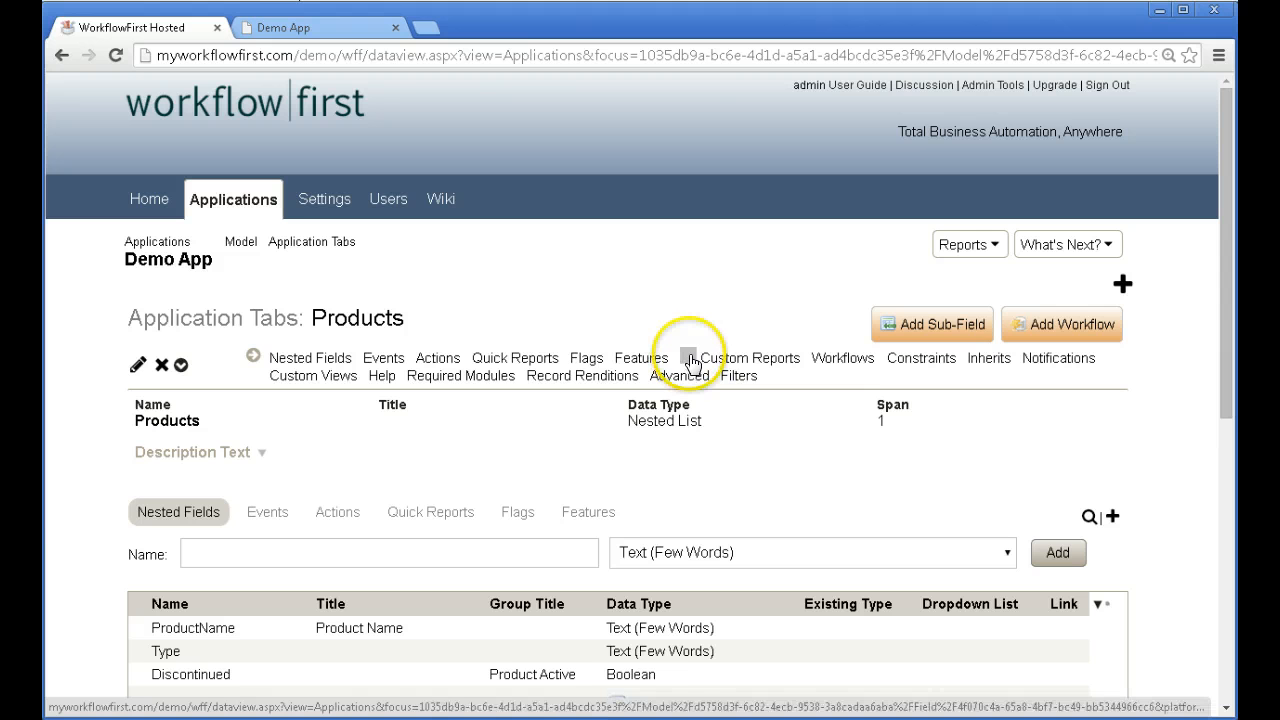
pyautogui.click(740, 377)
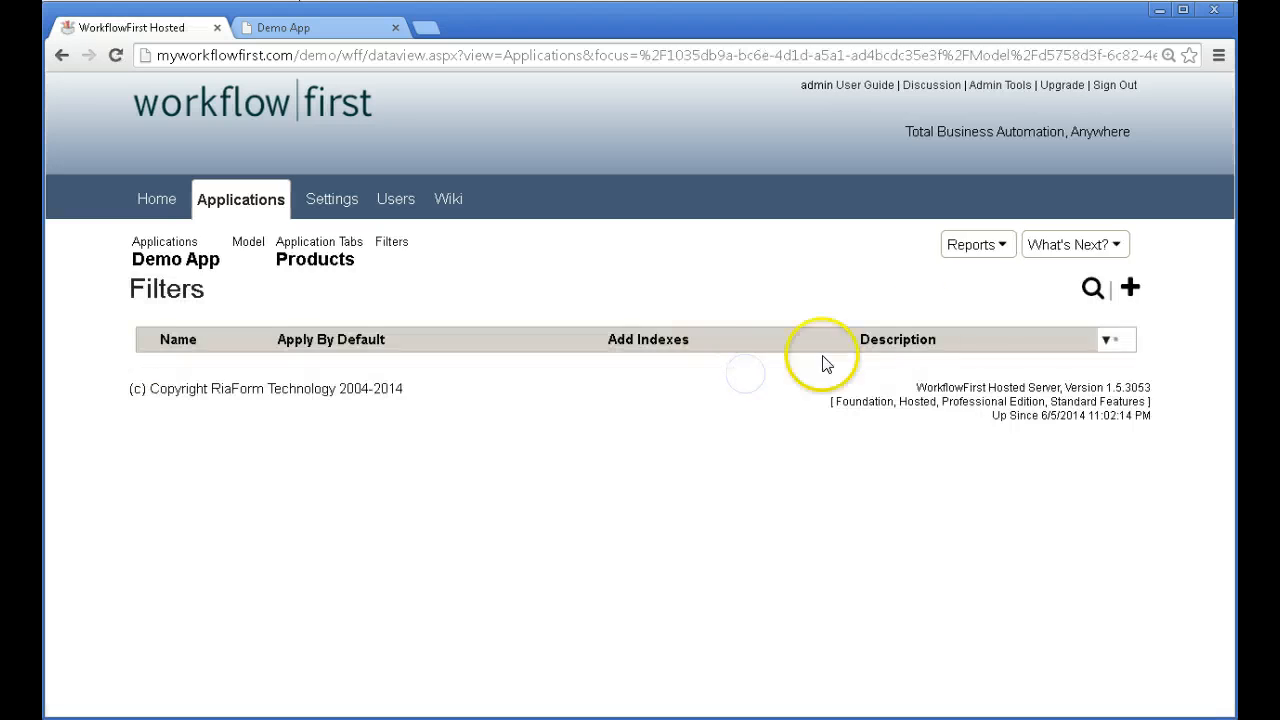
# - Start a new Products filter named Prod Type and add a criteria row to it
pyautogui.click(1134, 288)
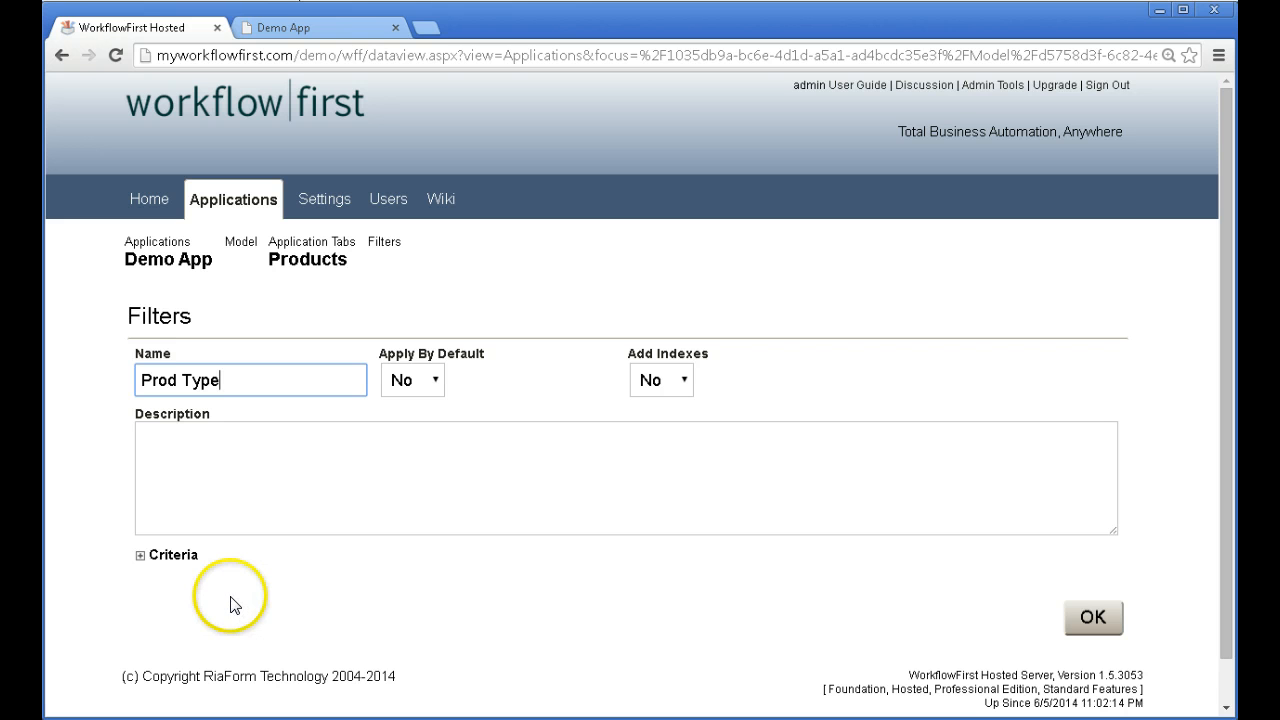
pyautogui.click(172, 556)
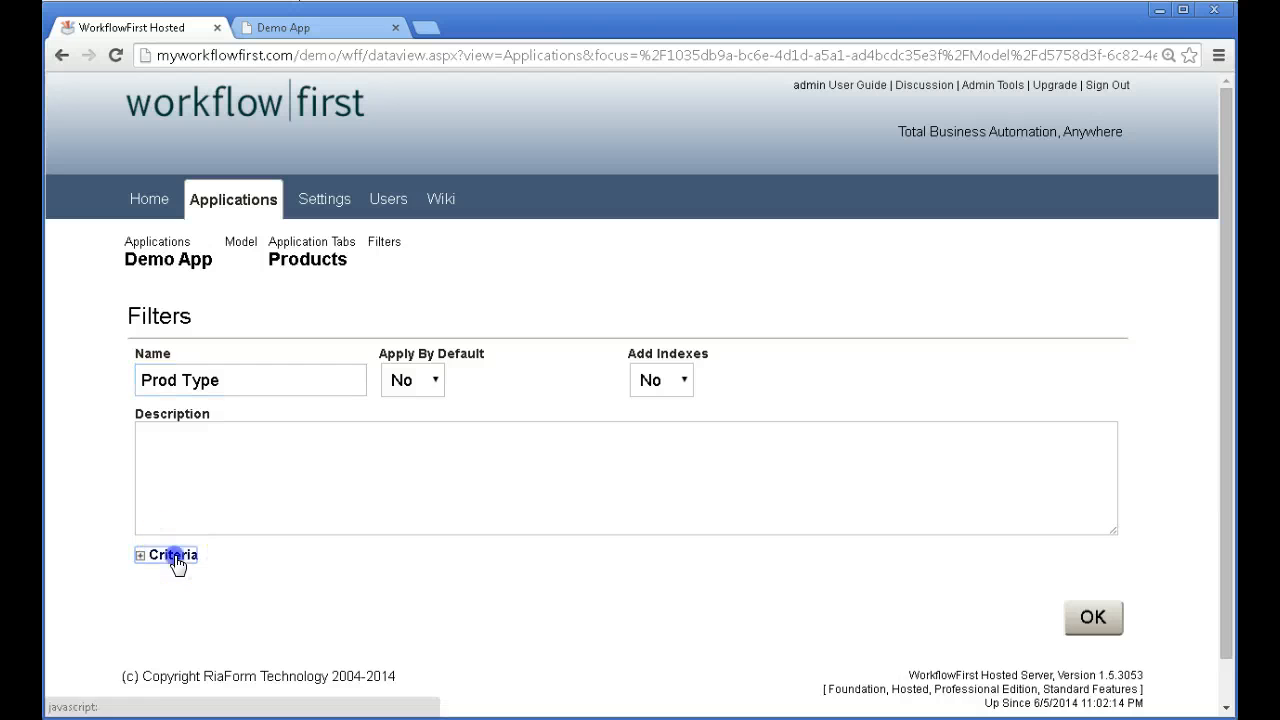
pyautogui.click(100, 600)
pyautogui.scroll(-1, 98, 600)
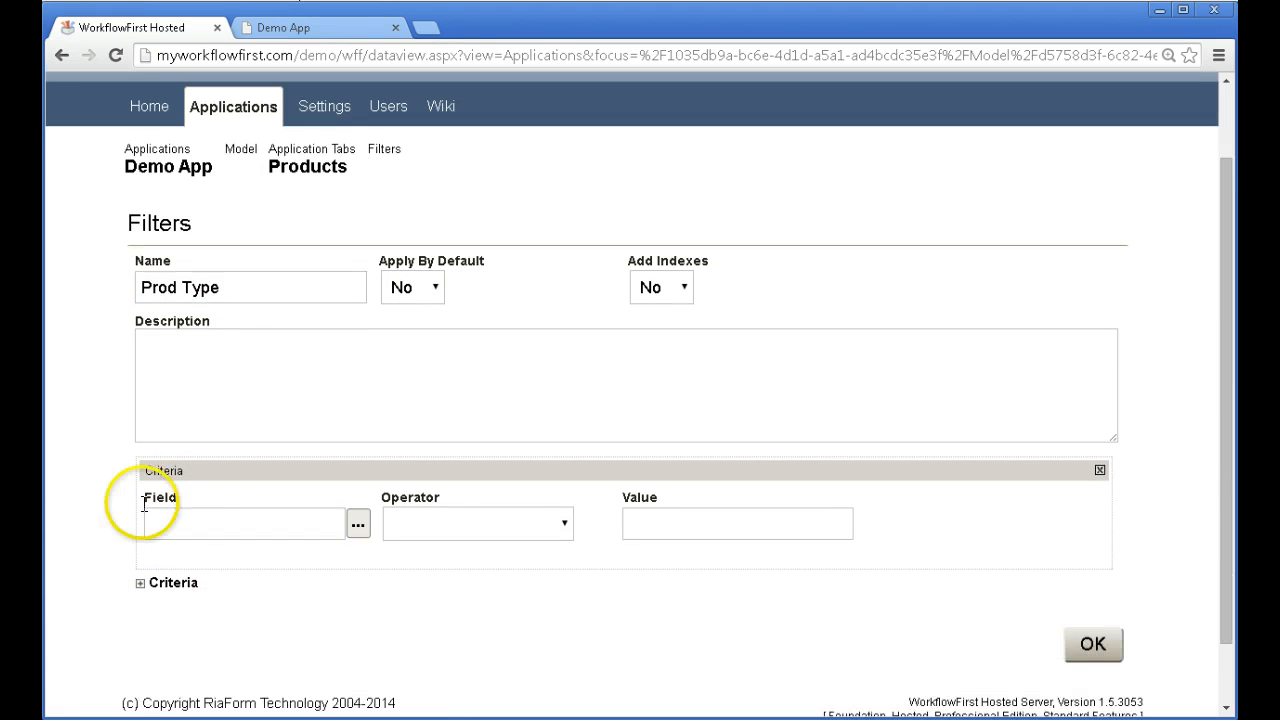
# - Define the filter's criterion as field Type, operator Equals, value Furniture
pyautogui.click(226, 531)
pyautogui.click(357, 524)
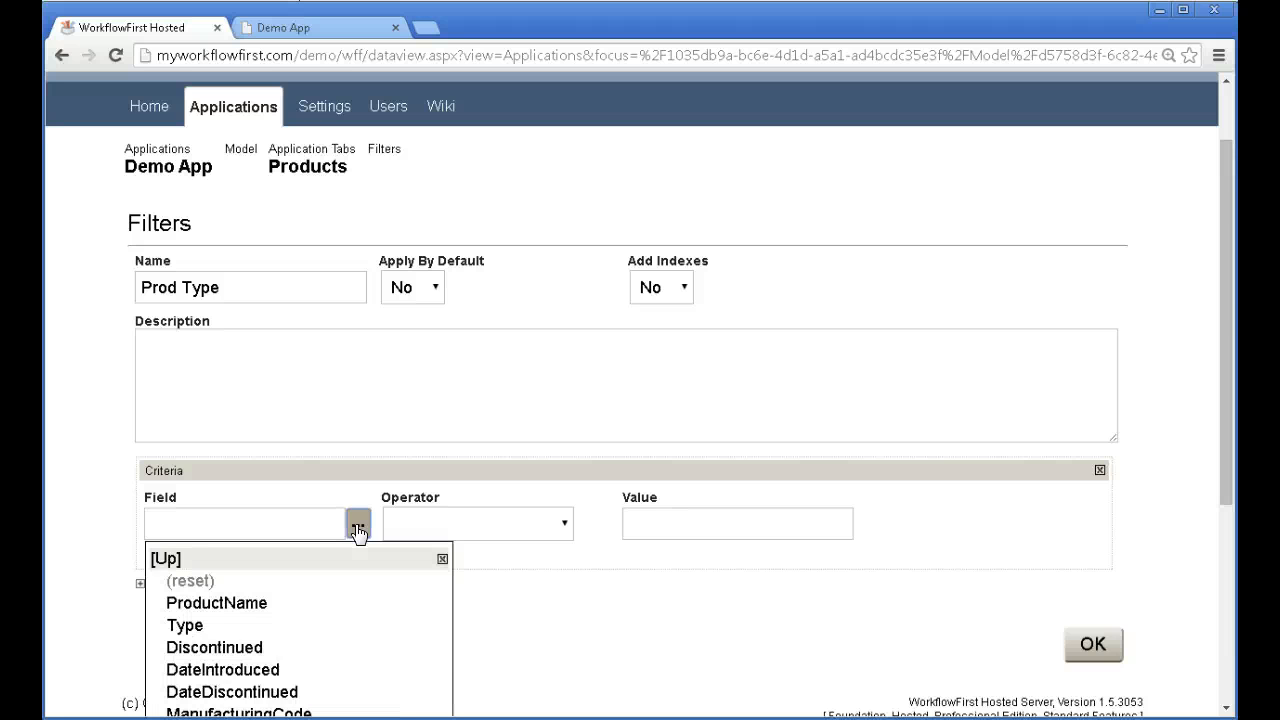
pyautogui.scroll(-1, 358, 533)
pyautogui.click(286, 530)
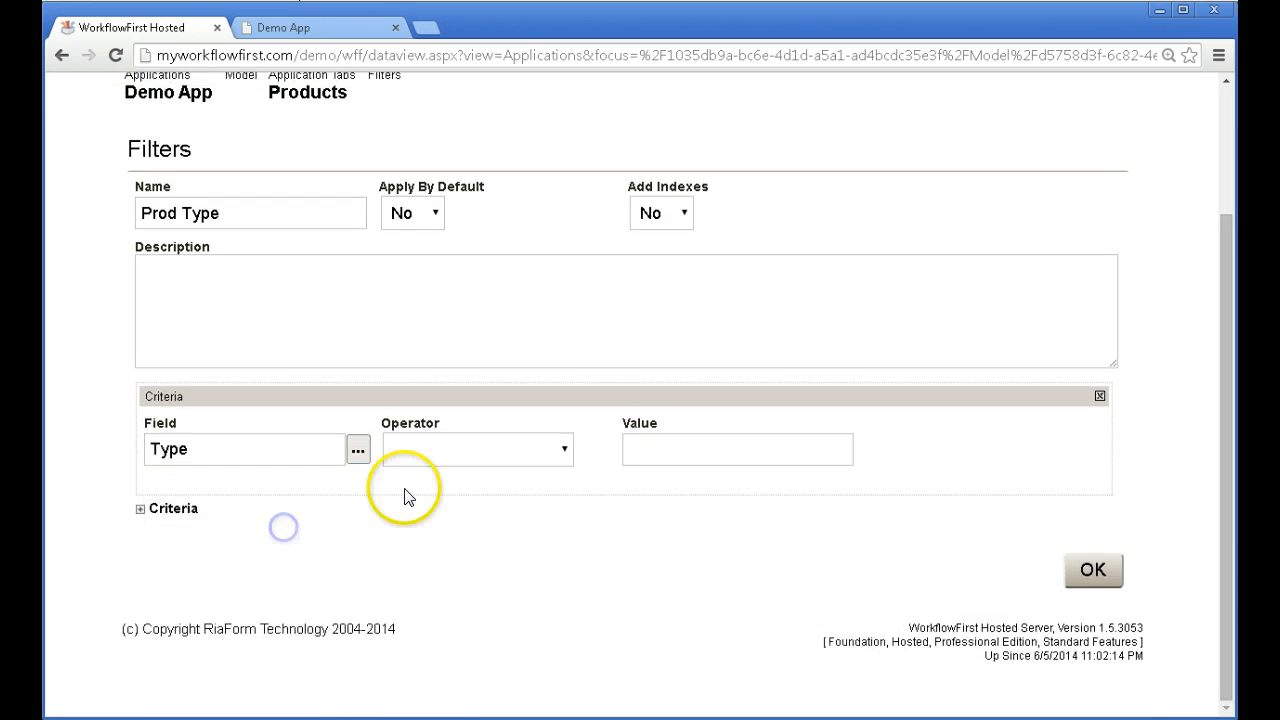
pyautogui.click(437, 449)
pyautogui.click(440, 497)
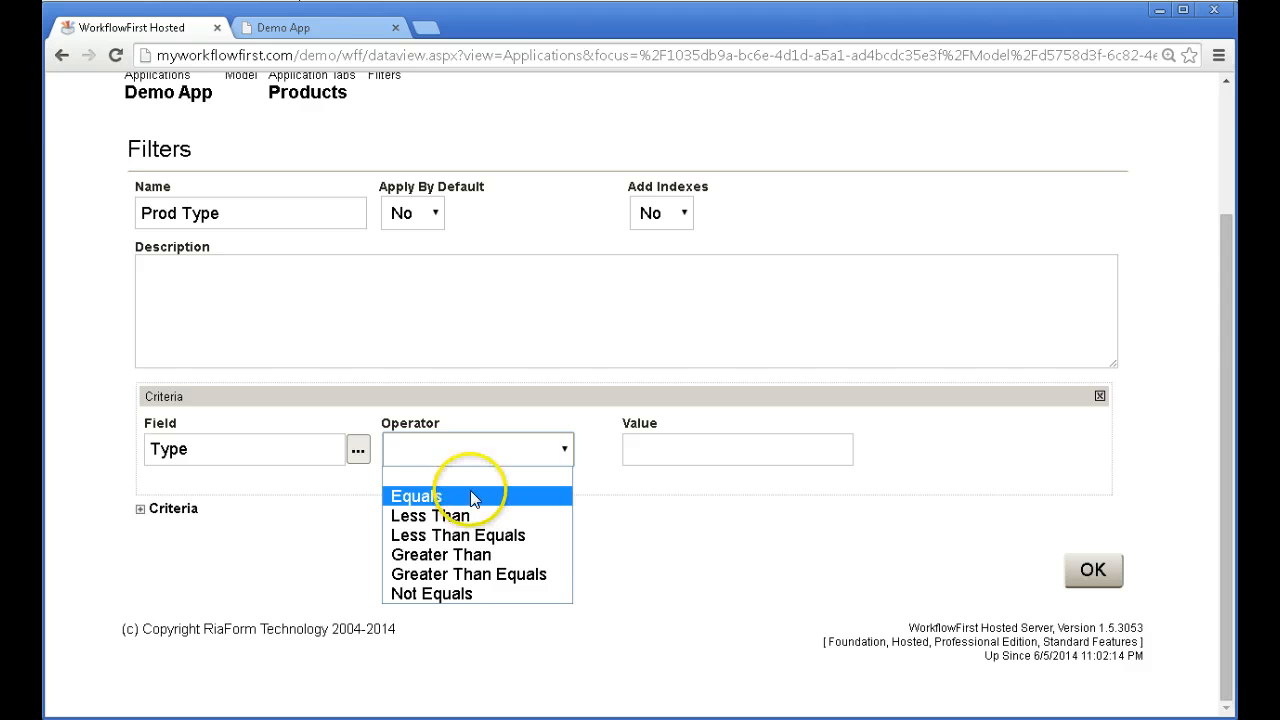
pyautogui.click(642, 451)
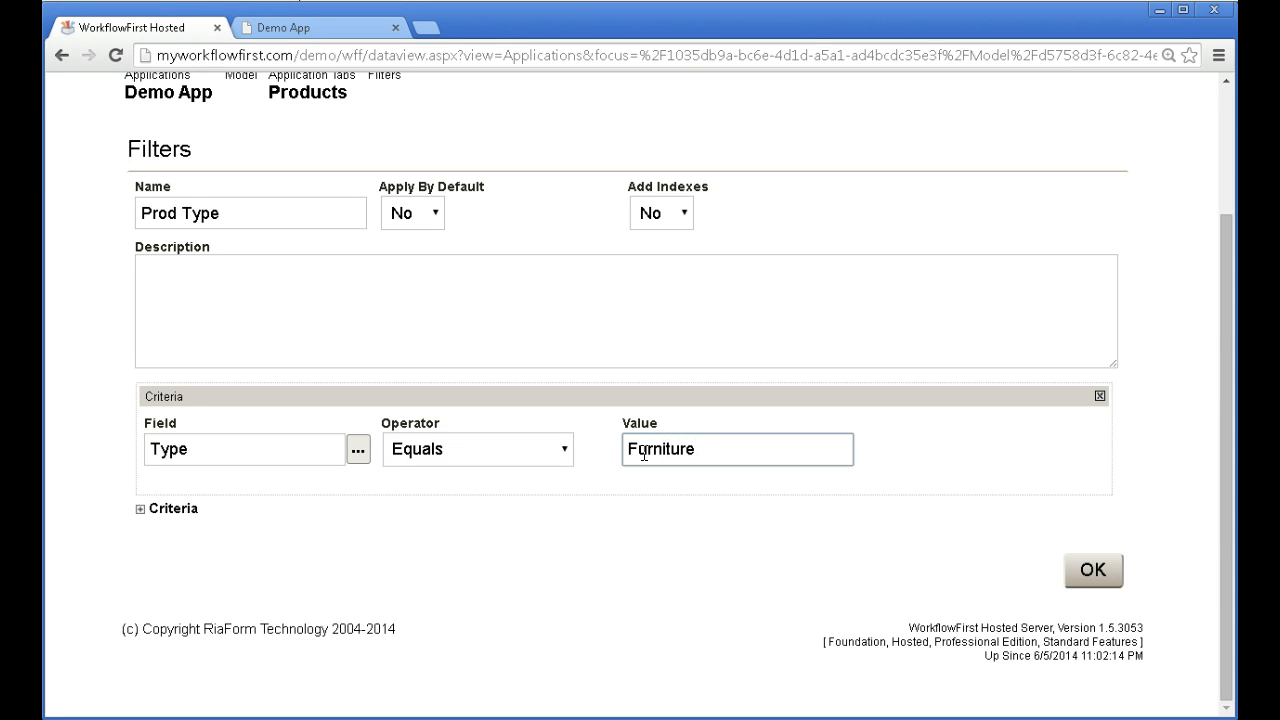
pyautogui.click(177, 510)
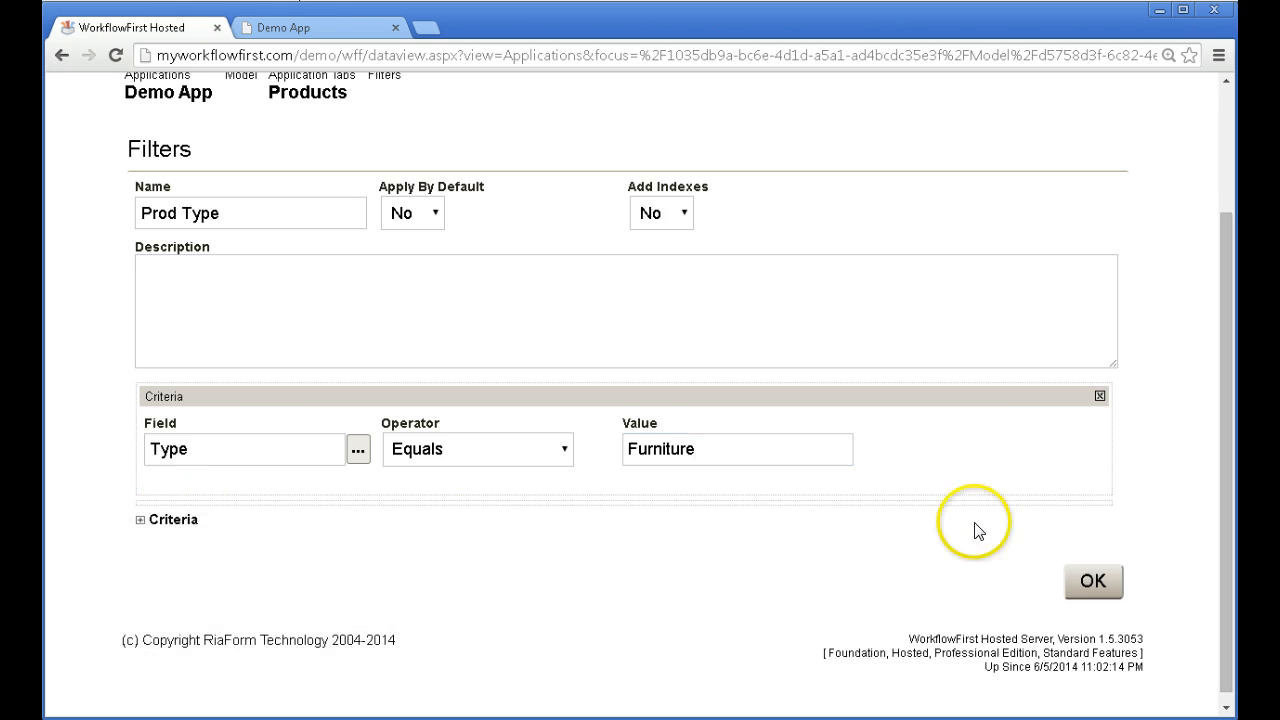
# - Rename the Products filter as Furniture and save it
pyautogui.click(229, 212)
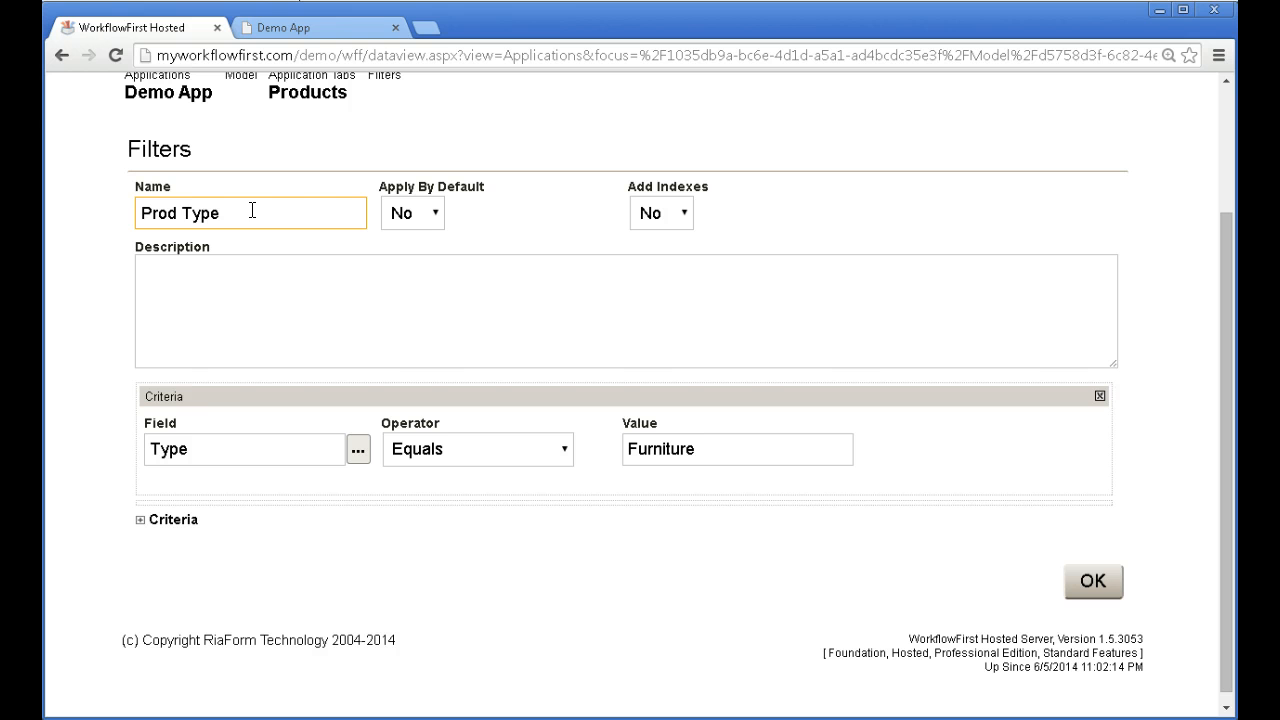
pyautogui.moveTo(252, 212); pyautogui.dragTo(130, 212)
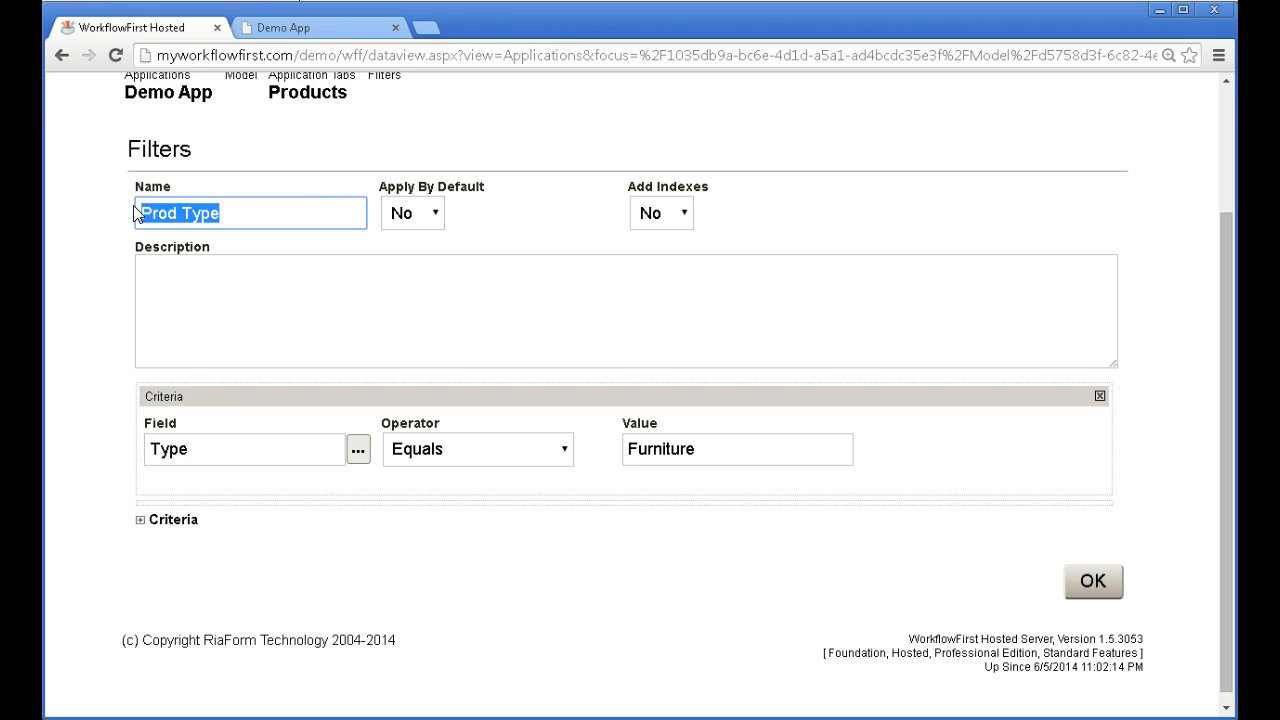
pyautogui.write('Furniture')
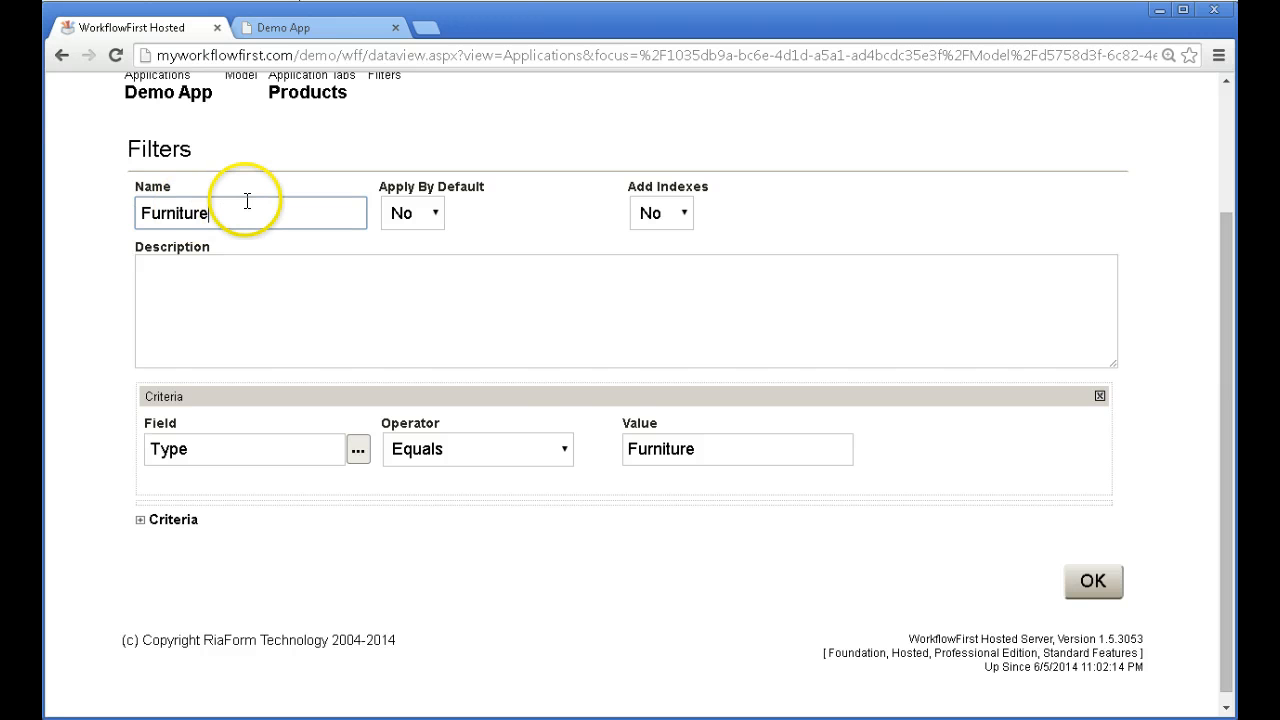
pyautogui.click(1085, 581)
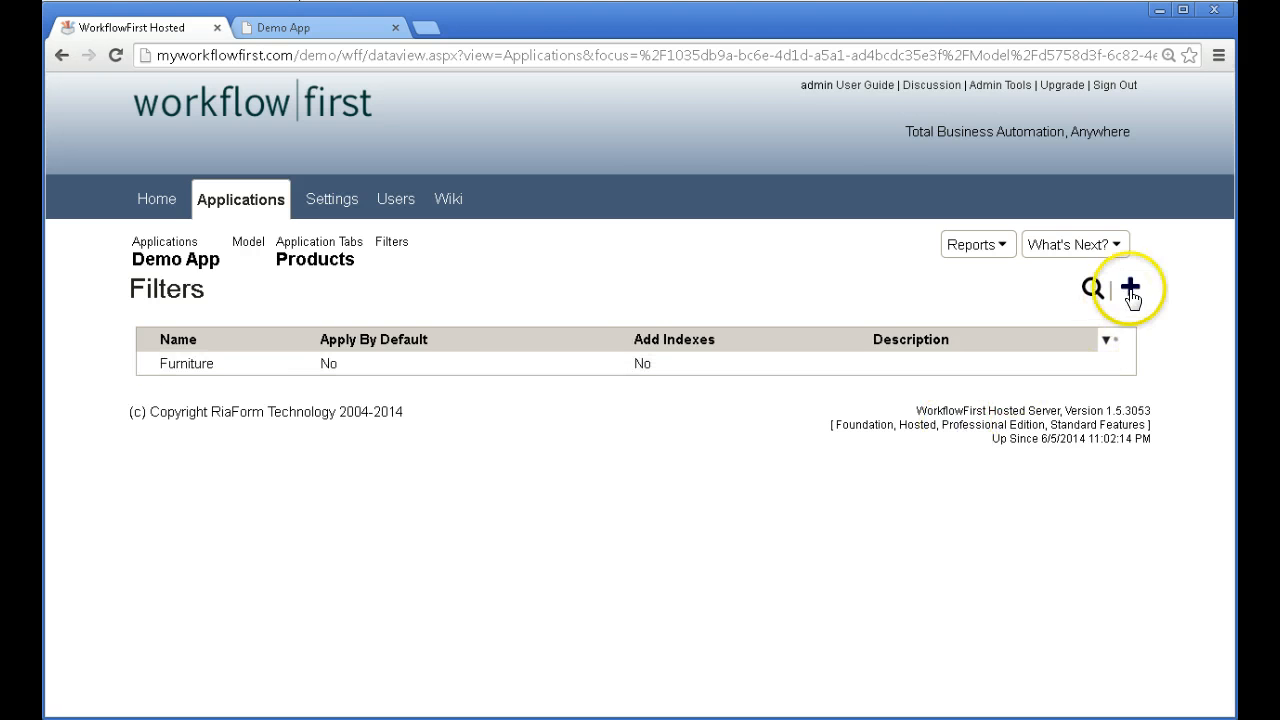
# - Check the product types in the Demo App, and start a Products filter named Computer with a criteria row in WorkflowFirst Hosted
pyautogui.click(312, 30)
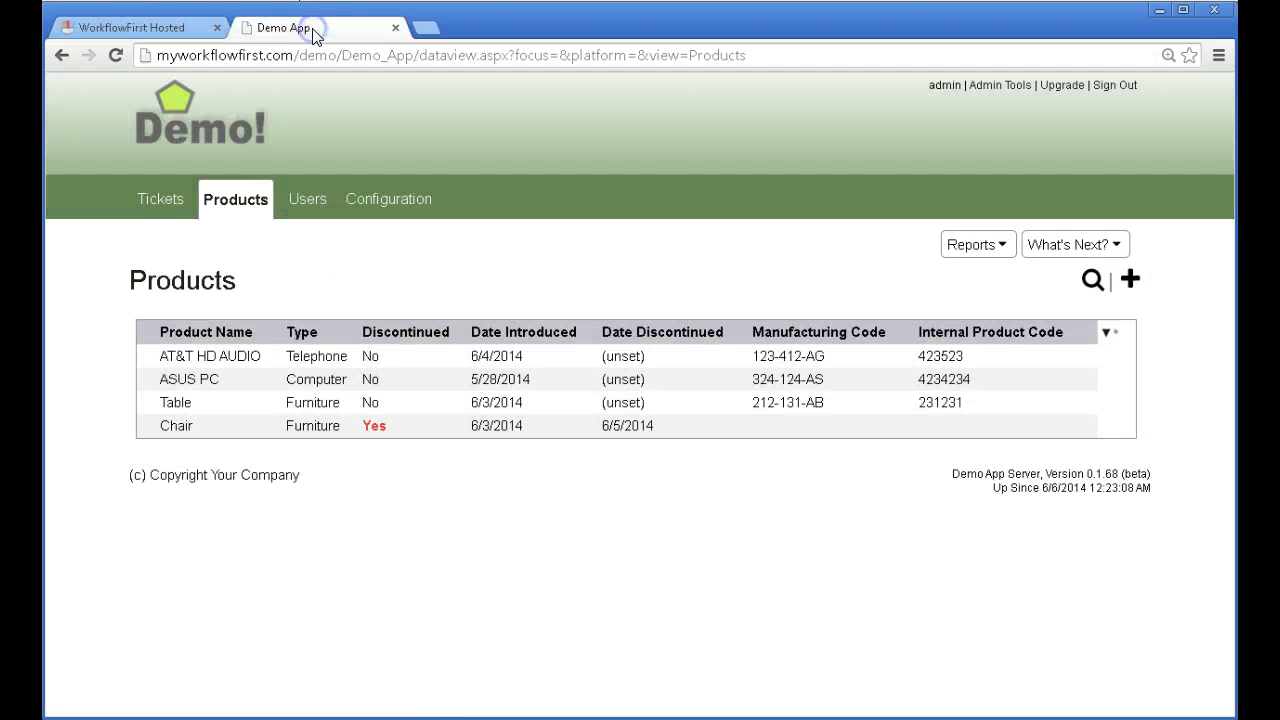
pyautogui.click(160, 30)
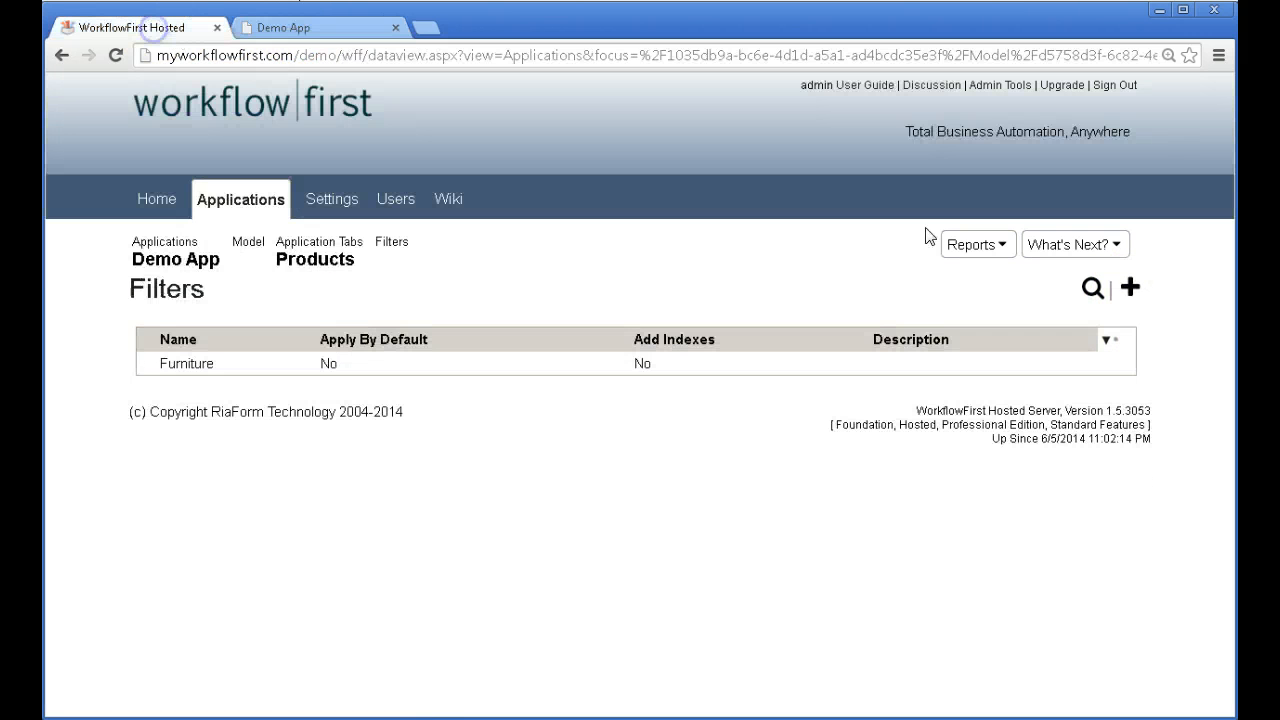
pyautogui.click(1130, 289)
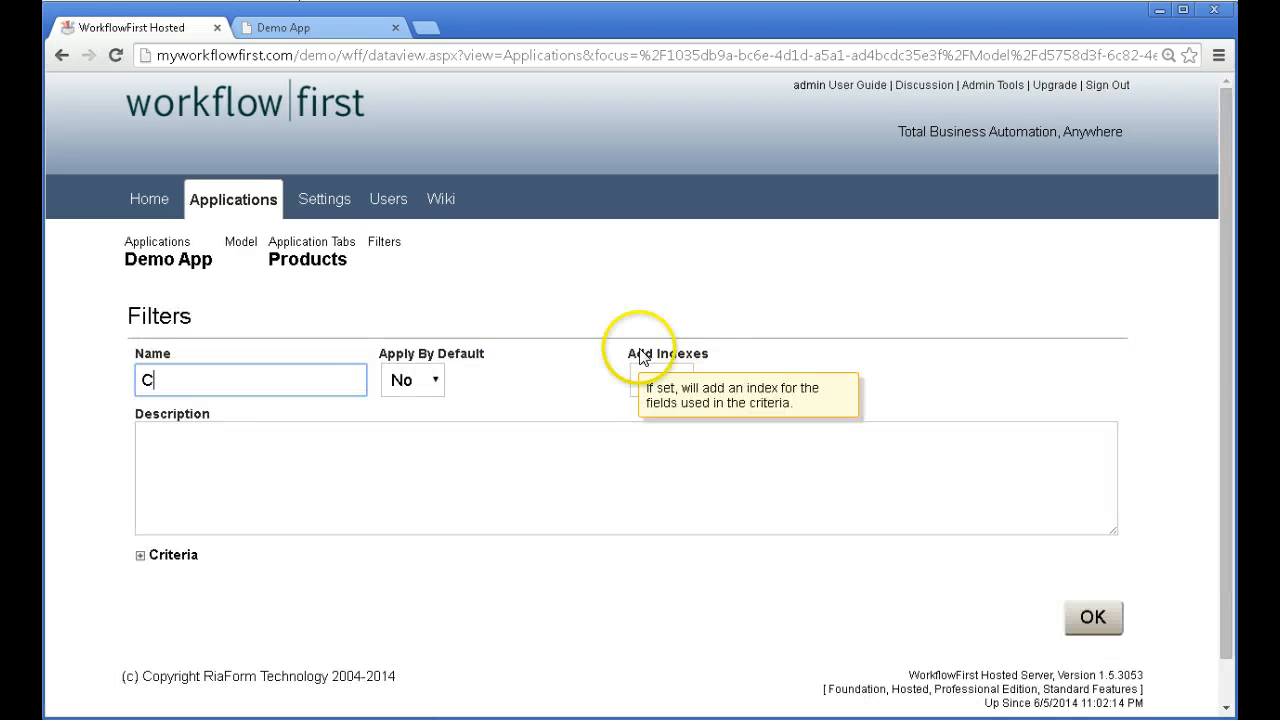
pyautogui.click(172, 555)
# - Set the Computer filter's criterion to Type Equals Computer and save the filter
pyautogui.click(357, 616)
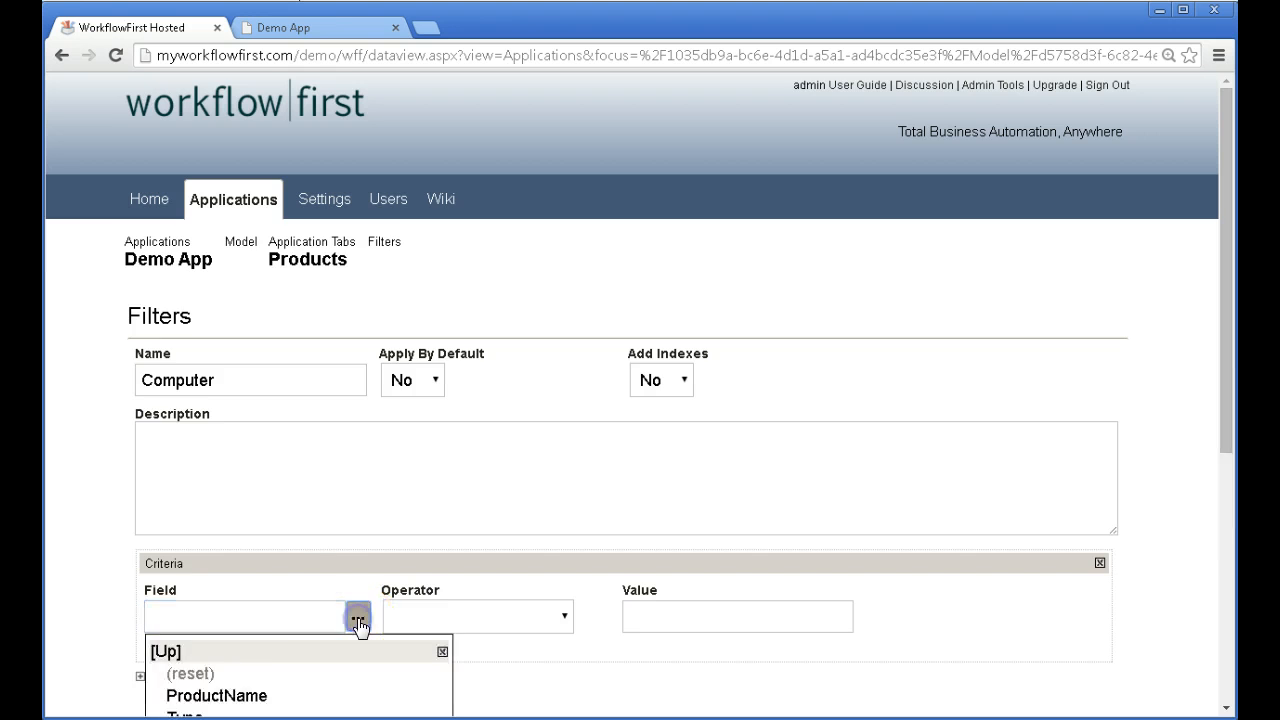
pyautogui.scroll(-2, 357, 620)
pyautogui.click(213, 535)
pyautogui.click(463, 451)
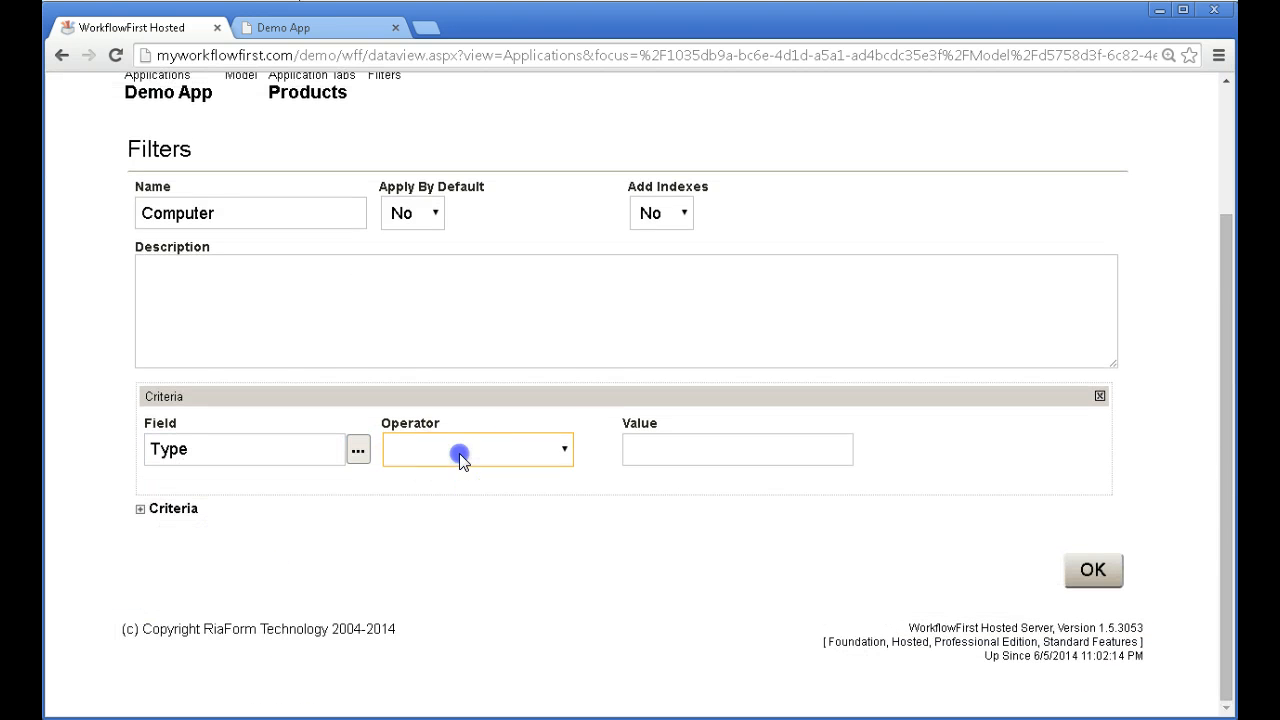
pyautogui.click(433, 490)
pyautogui.click(666, 443)
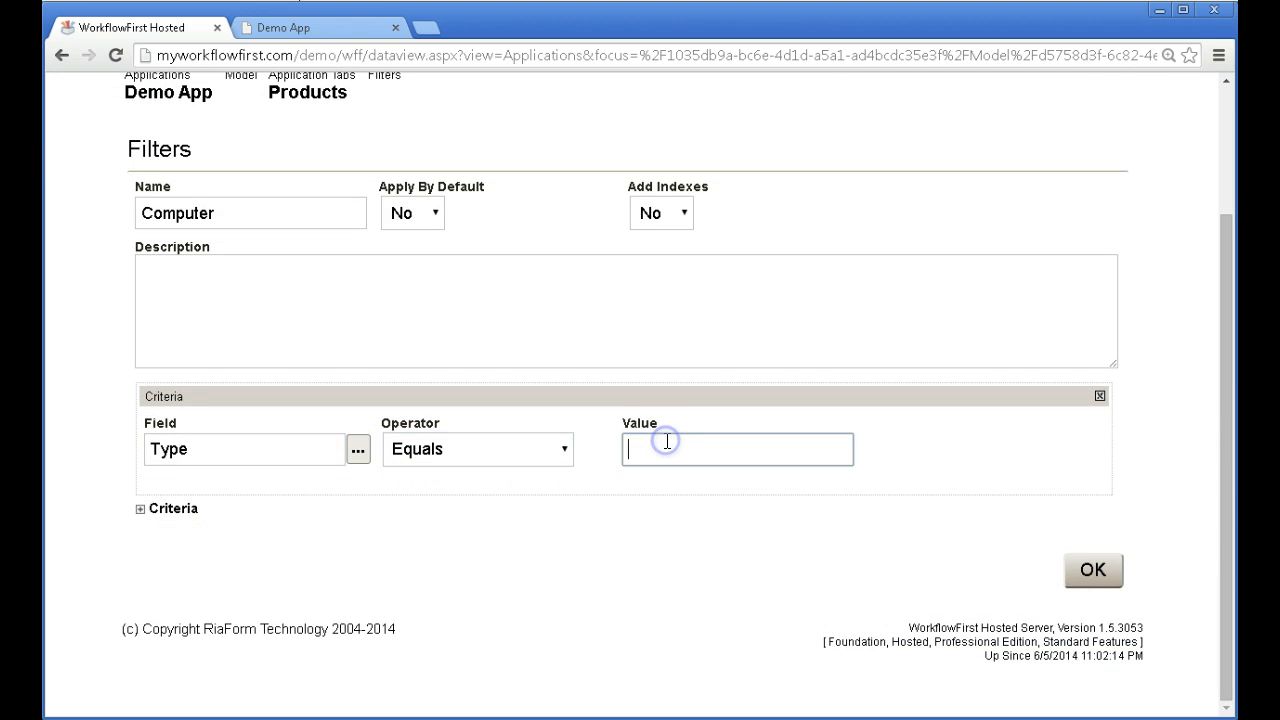
pyautogui.write('Computer')
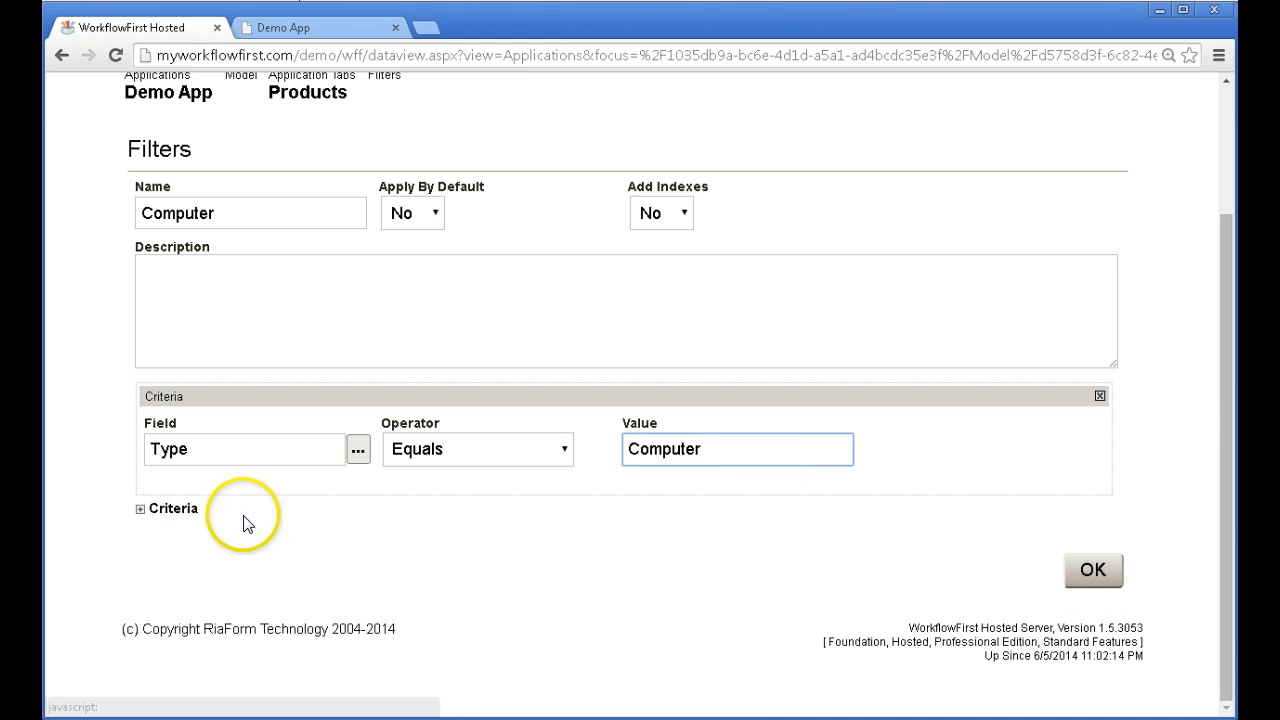
pyautogui.click(1092, 572)
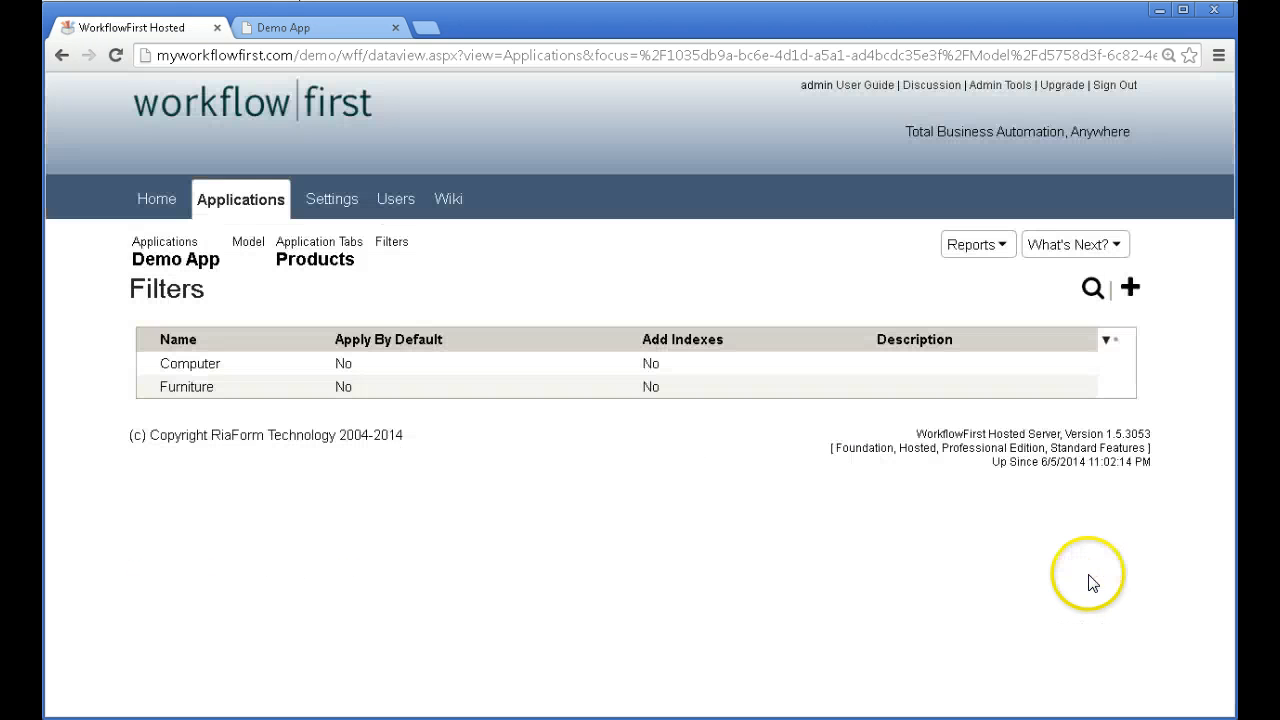
# - Create a Products filter named Telephone with the criterion Type Equals Telephone
pyautogui.click(1130, 290)
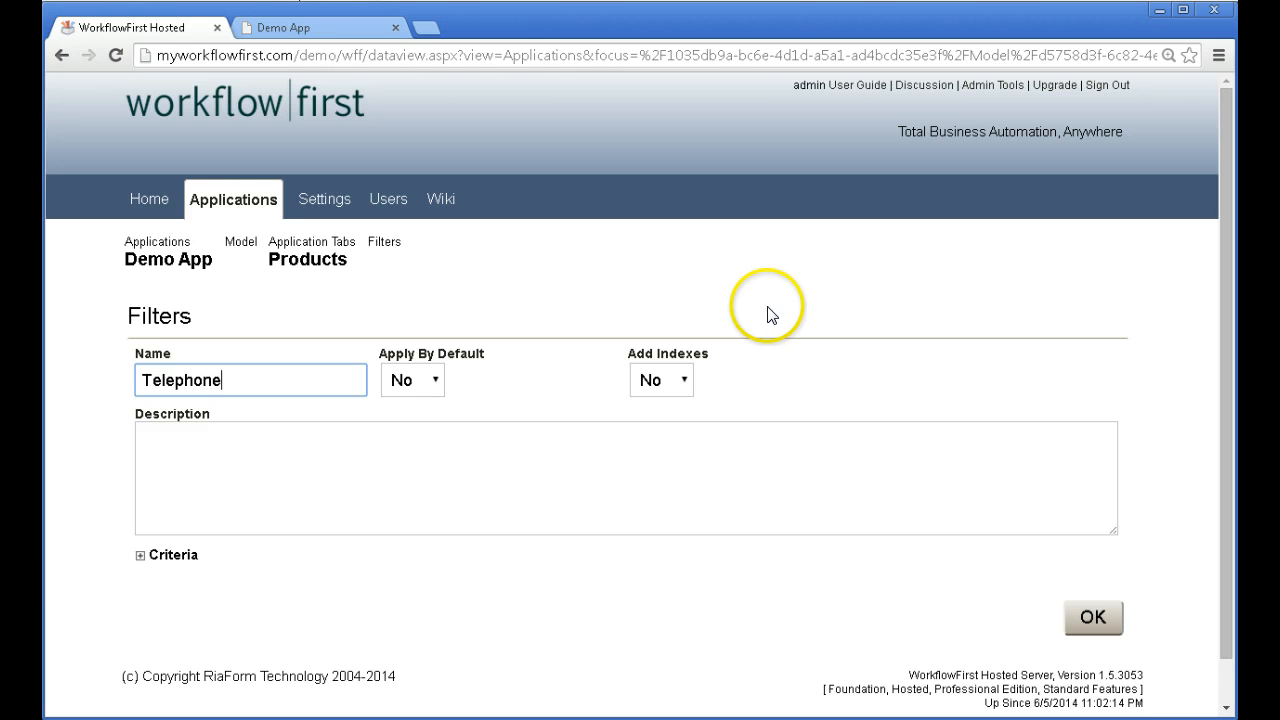
pyautogui.click(171, 556)
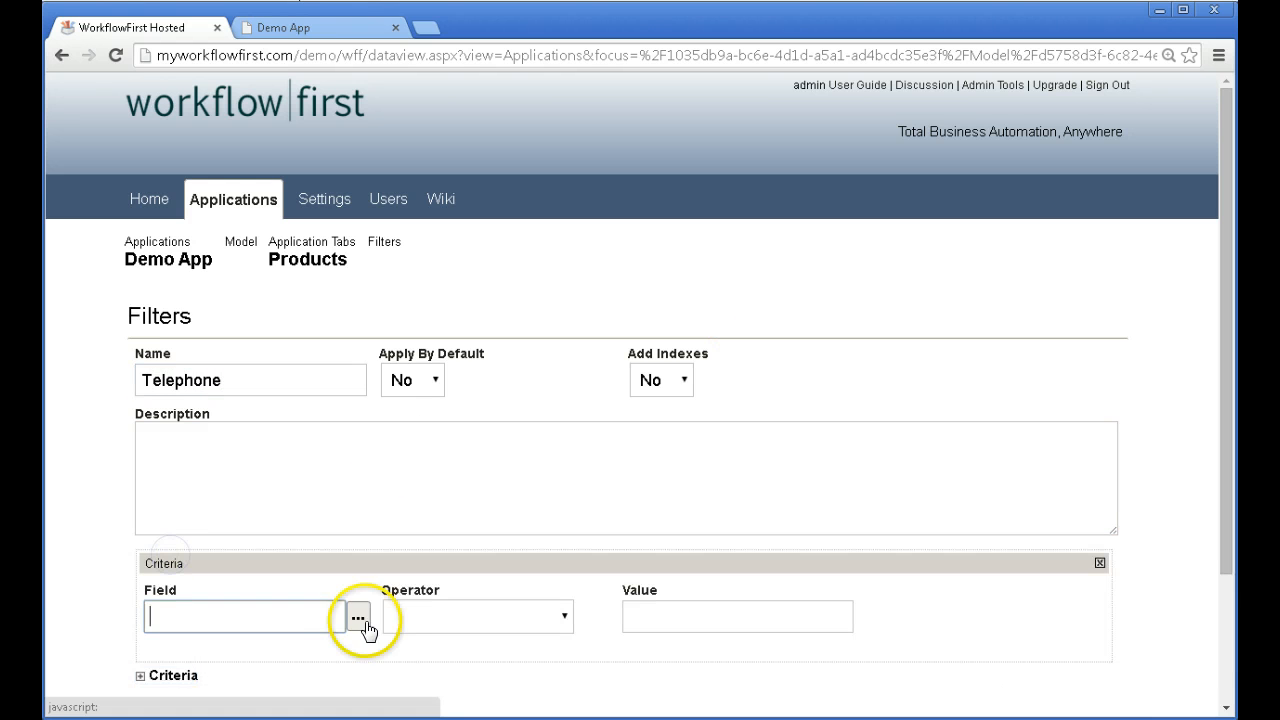
pyautogui.click(358, 620)
pyautogui.scroll(-1, 363, 626)
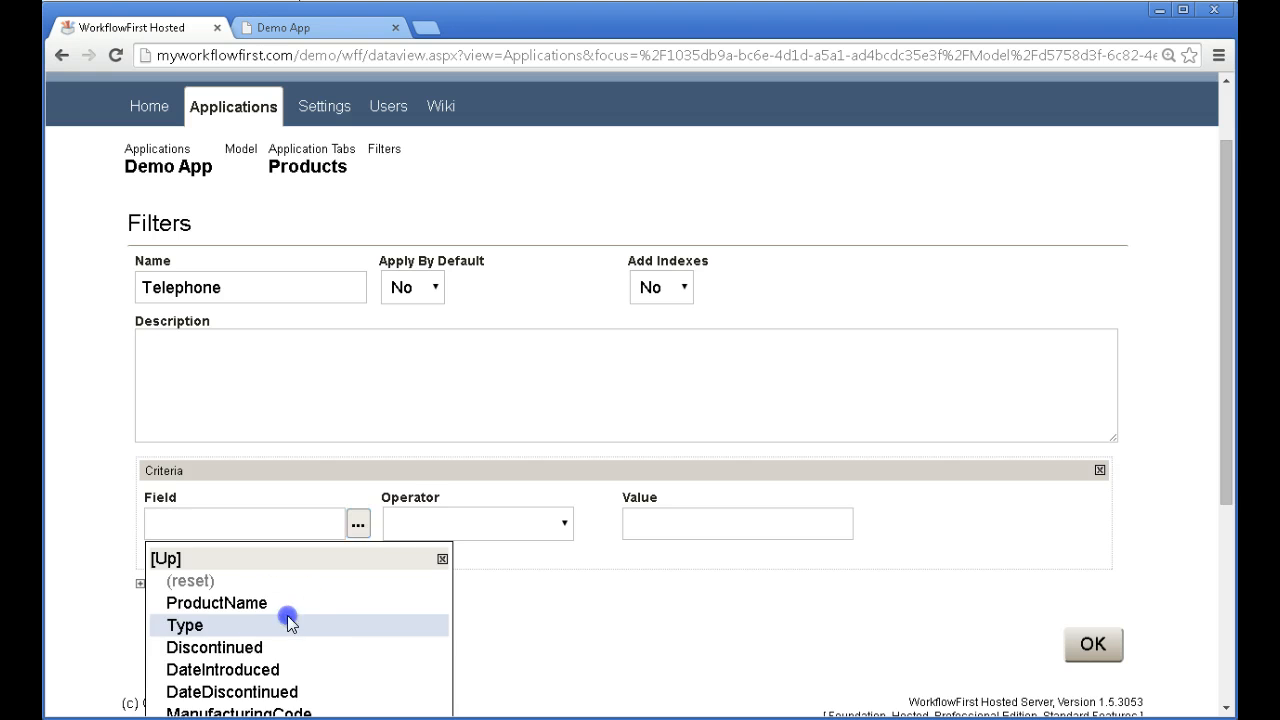
pyautogui.click(287, 622)
pyautogui.click(443, 524)
pyautogui.click(390, 570)
pyautogui.click(647, 523)
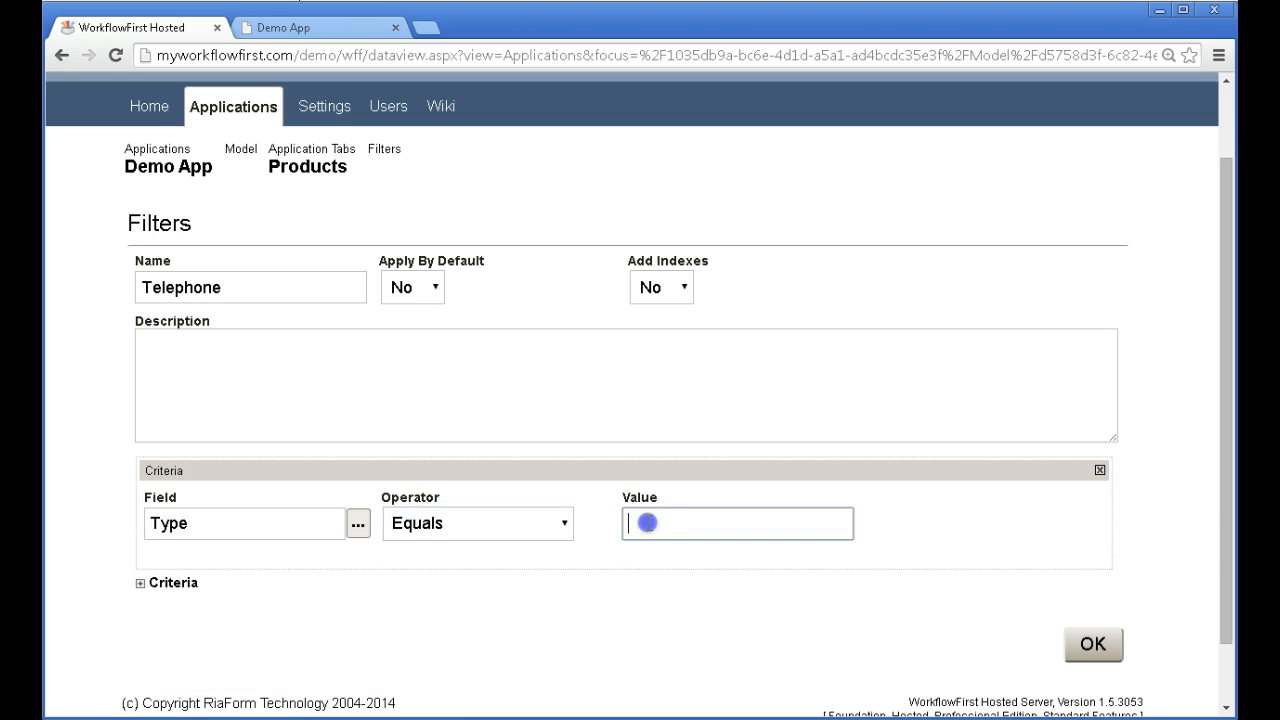
pyautogui.write('Telephone')
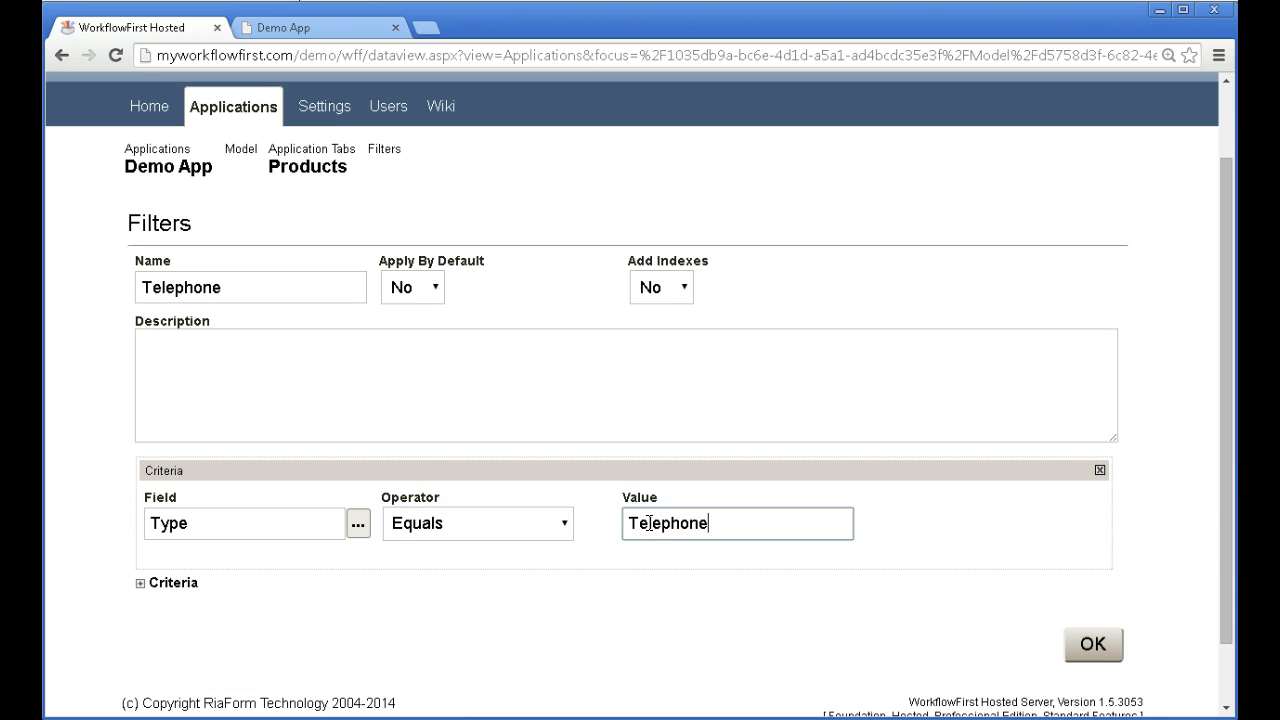
# - Keep Apply By Default at No for the Telephone filter and save it
pyautogui.click(414, 287)
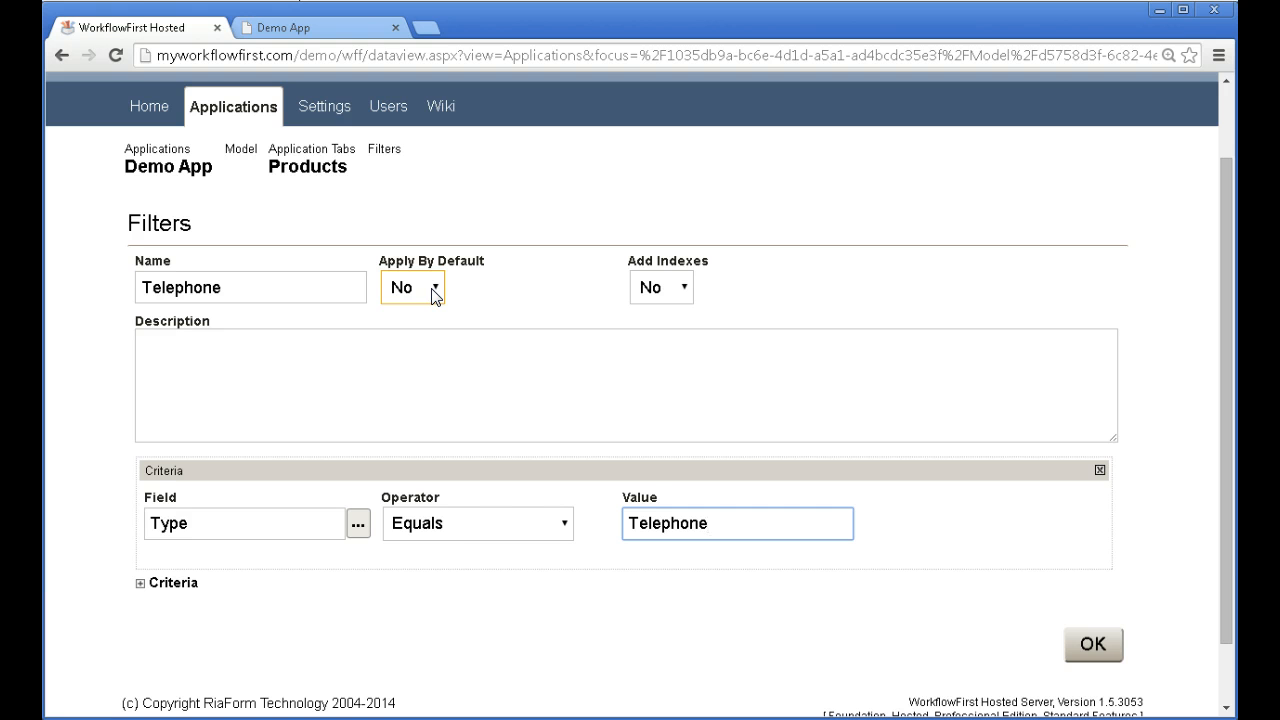
pyautogui.click(1014, 571)
pyautogui.click(1100, 644)
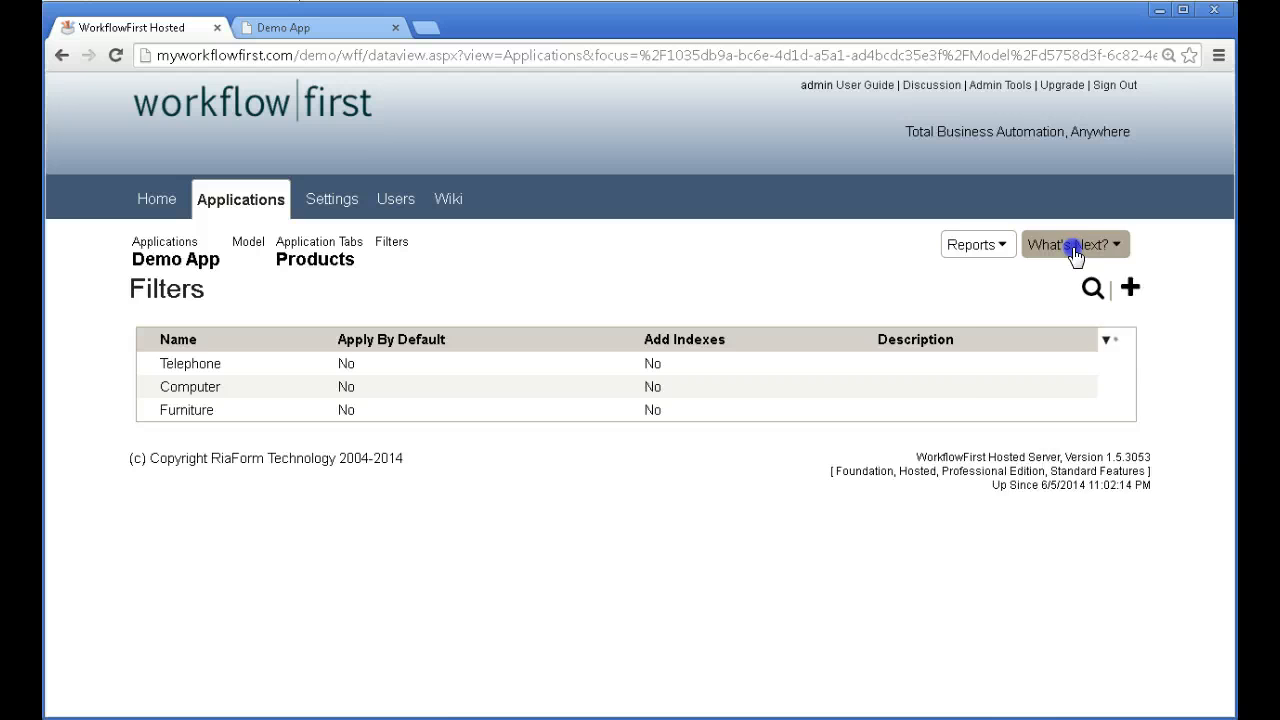
# - Publish the Demo App with Patch left at No
pyautogui.click(1040, 246)
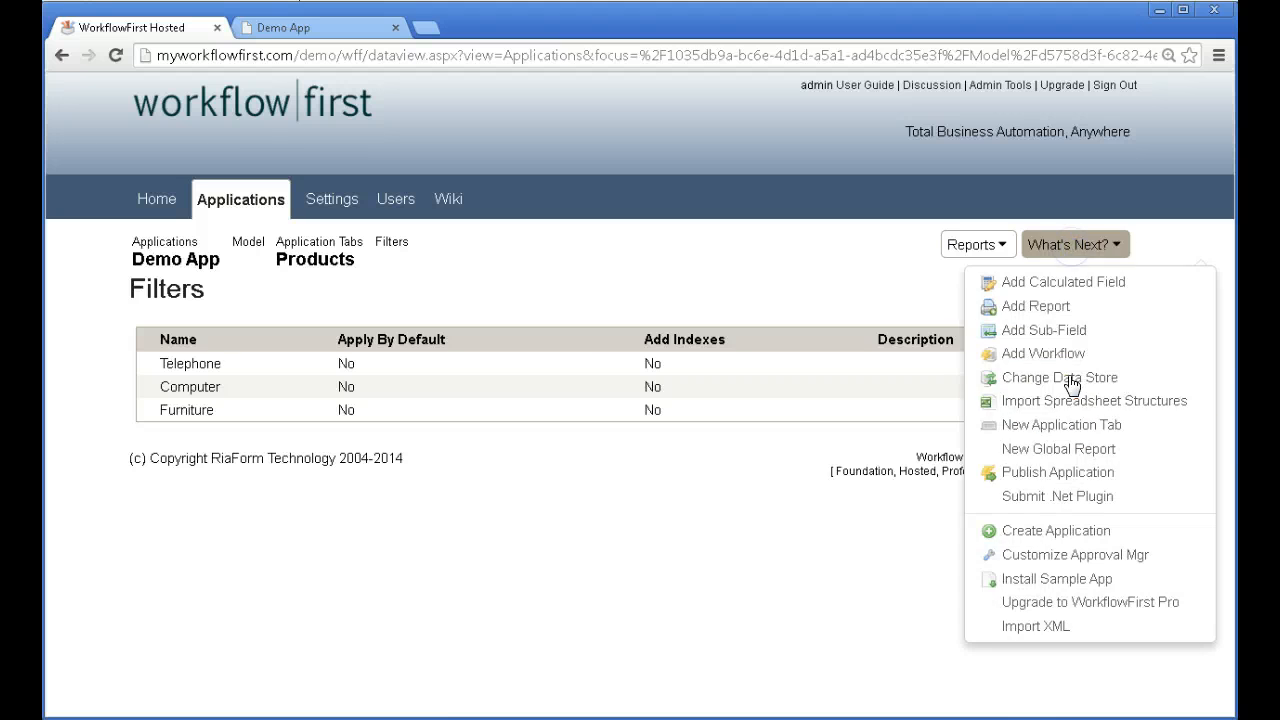
pyautogui.click(1063, 472)
pyautogui.click(1092, 624)
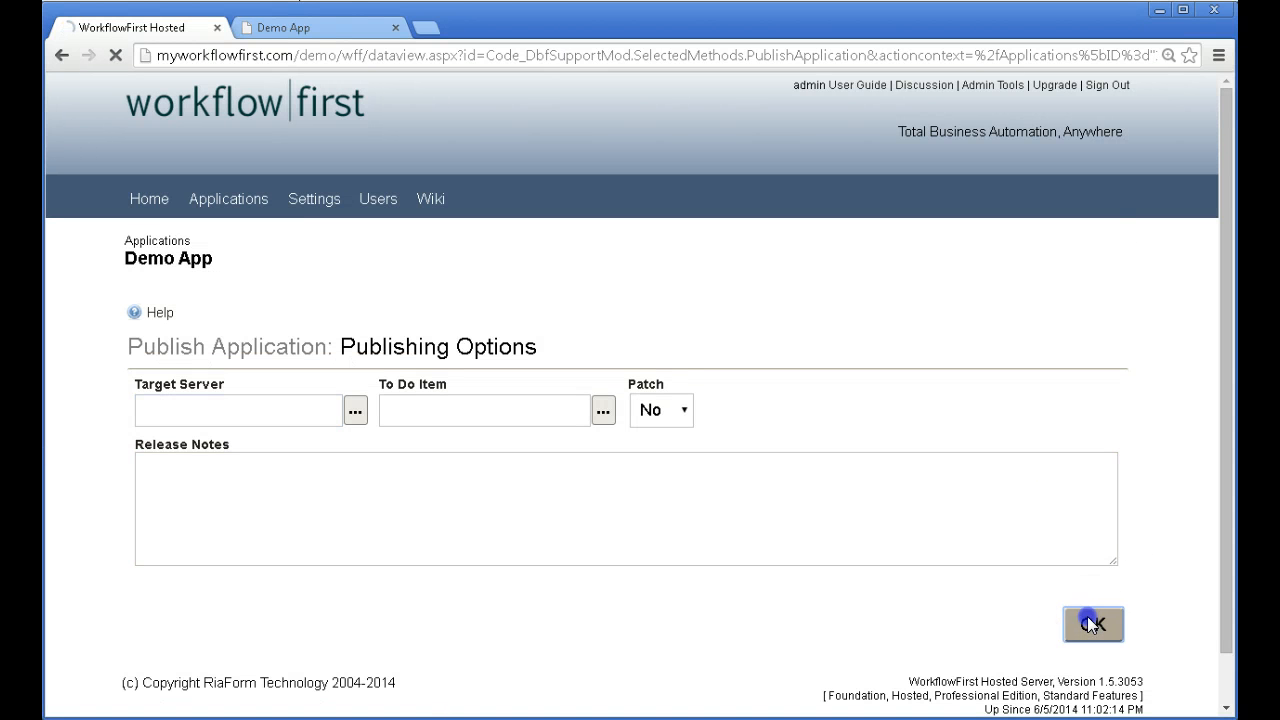
# - Switch to the running Demo App, reload its Products list and apply the Telephone filter
pyautogui.click(320, 34)
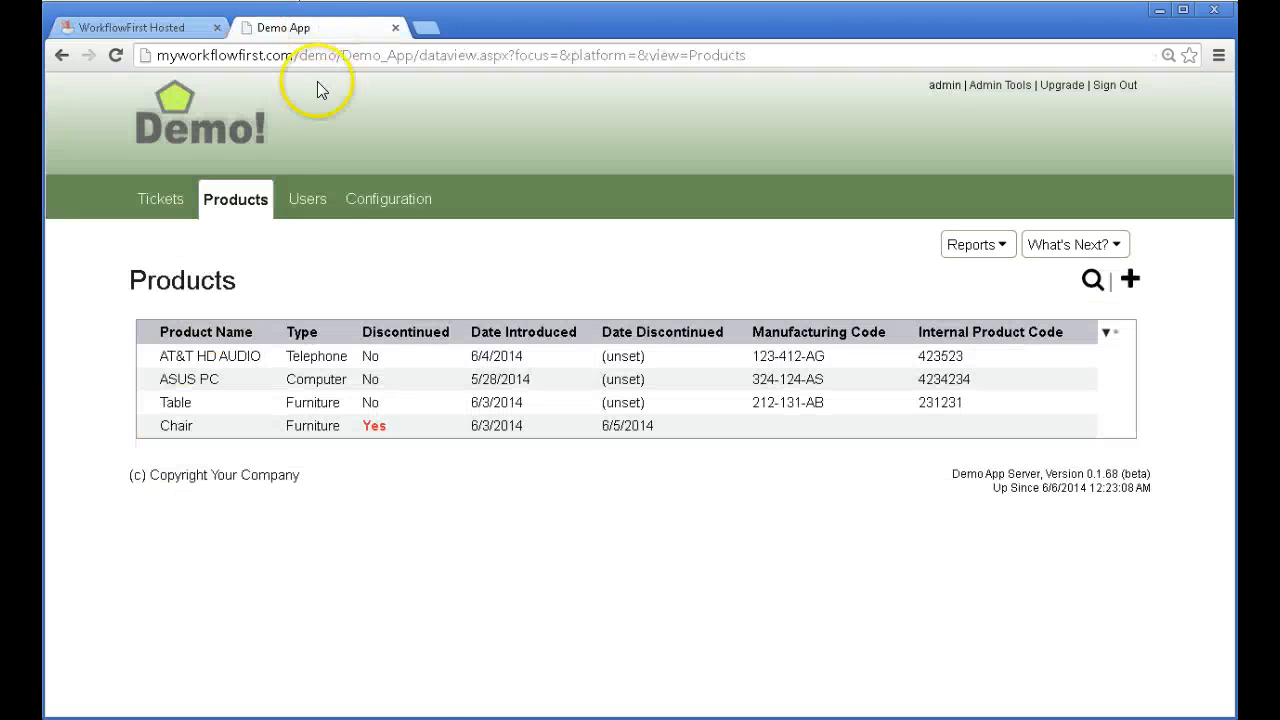
pyautogui.press('F5')
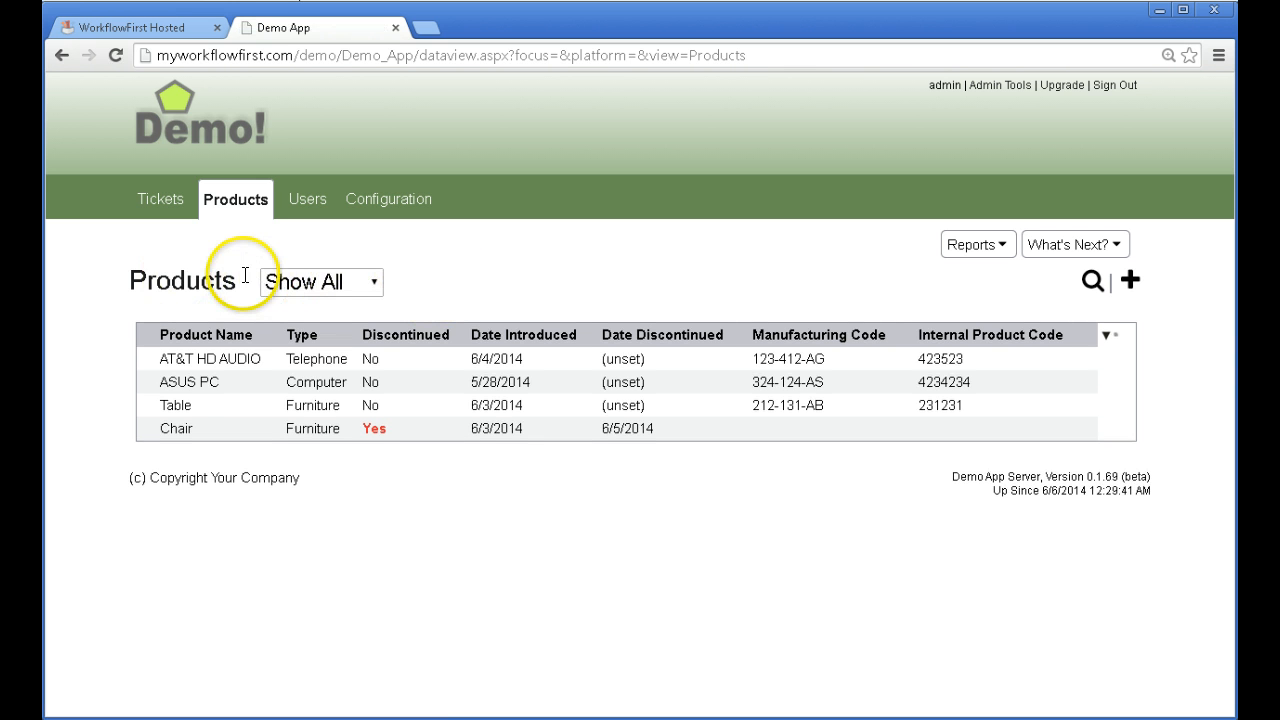
pyautogui.click(351, 281)
pyautogui.click(325, 332)
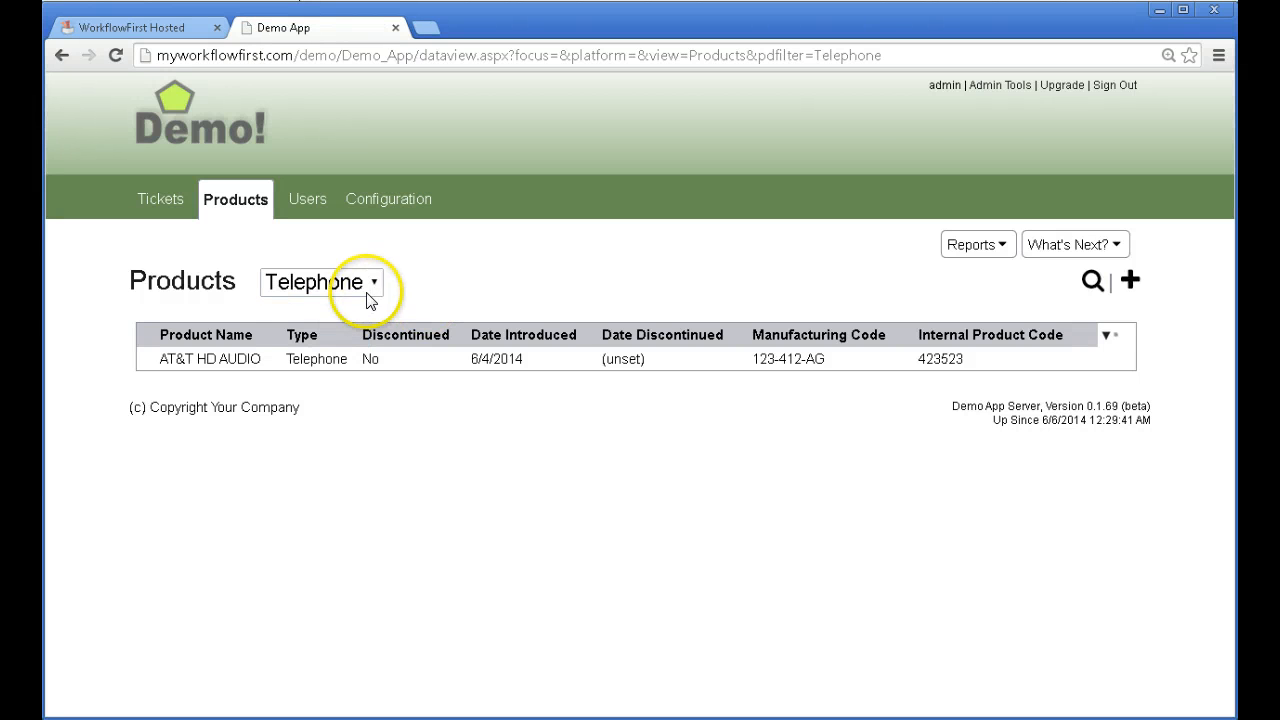
# - Apply the Computer and Furniture filters to the Products list one after the other, and return it to Show All
pyautogui.click(343, 284)
pyautogui.click(310, 357)
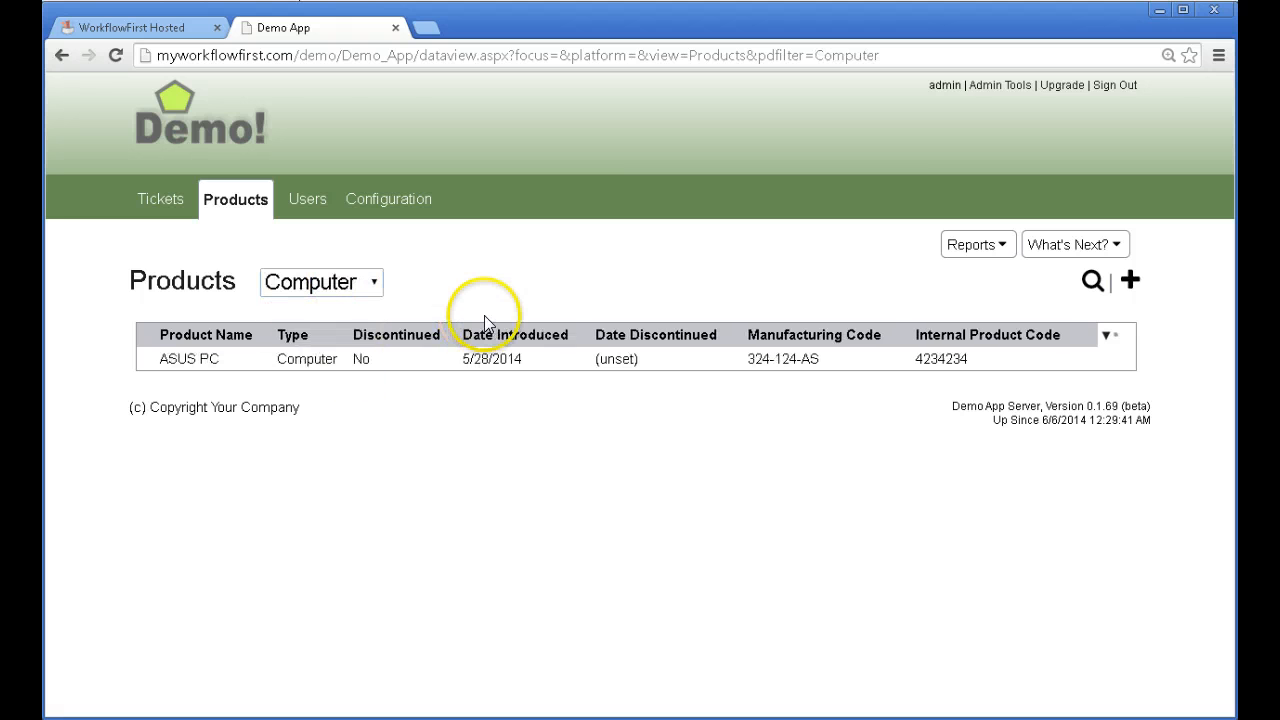
pyautogui.click(362, 288)
pyautogui.click(332, 378)
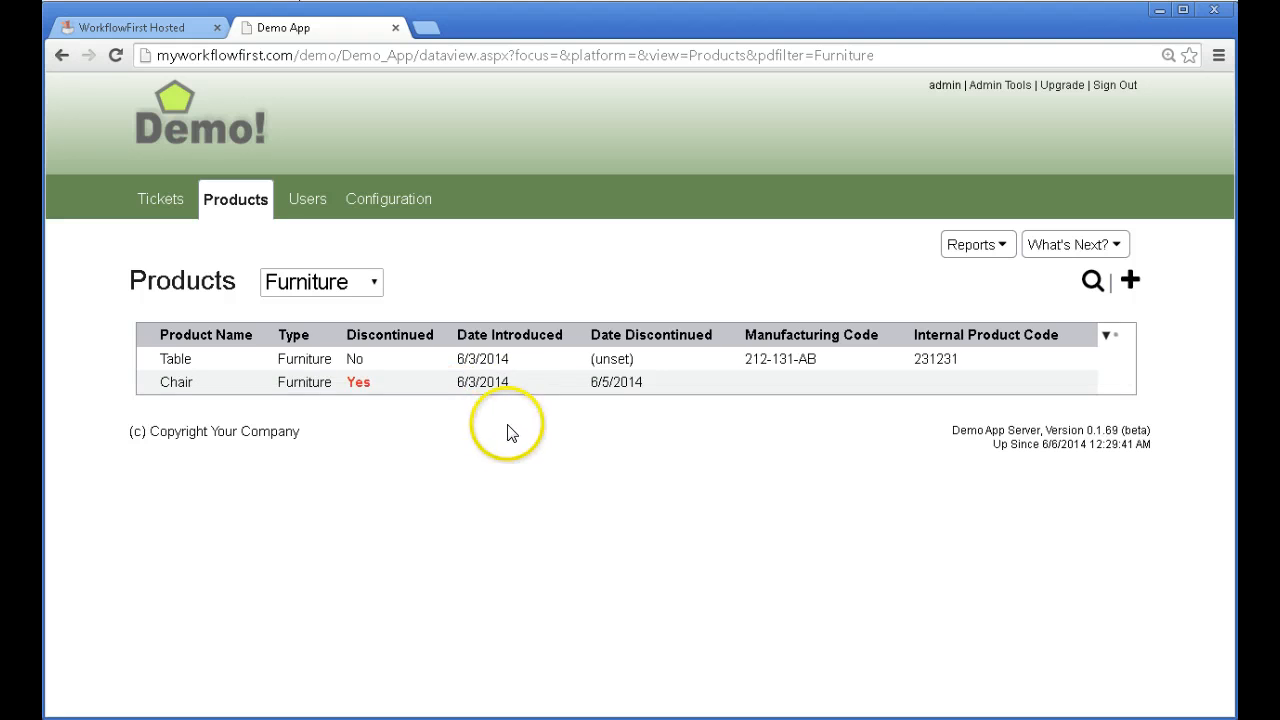
pyautogui.click(331, 281)
pyautogui.click(306, 308)
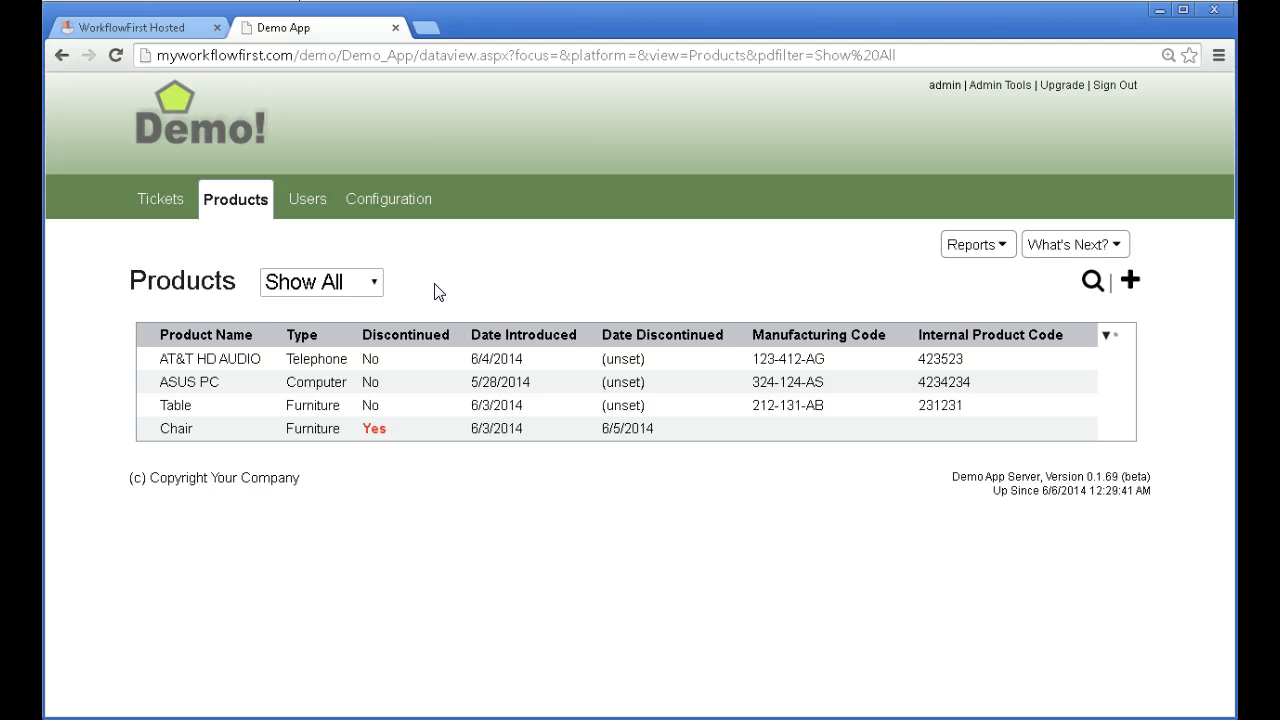
pyautogui.click(420, 286)
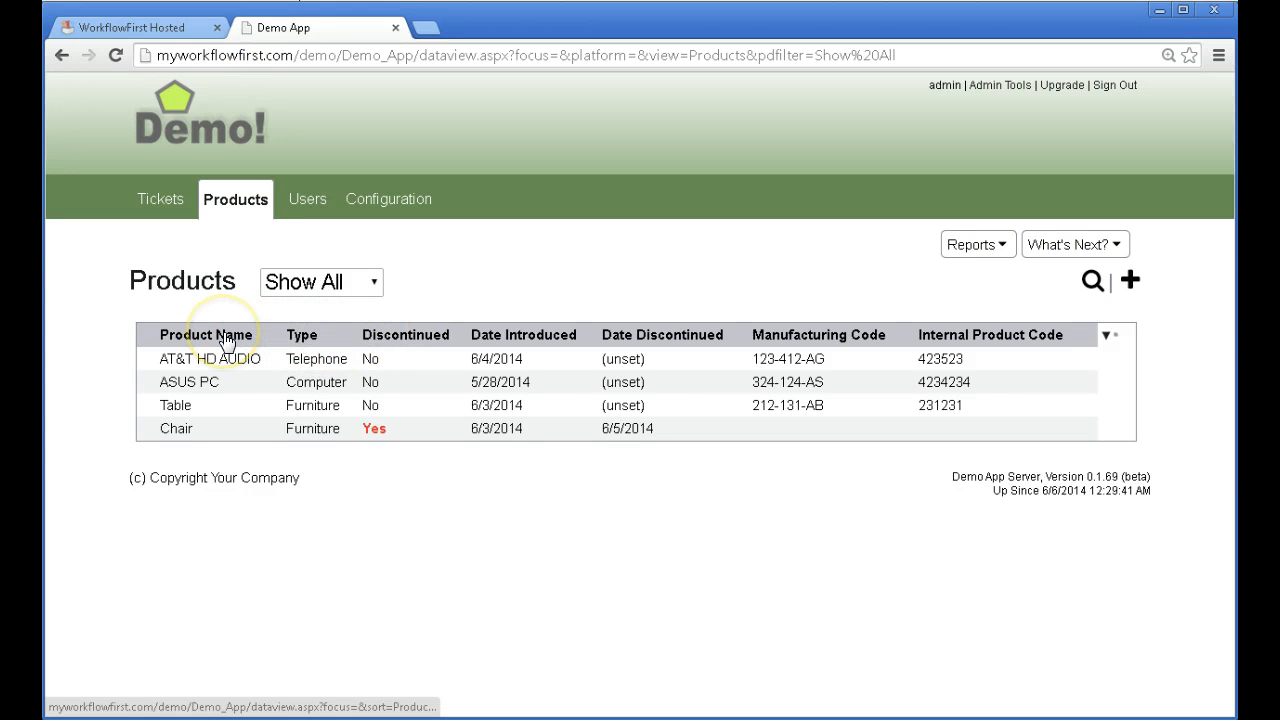
# - Cycle the Products list's Type column through ascending, descending and grouped order, and open the Furniture group
pyautogui.click(313, 336)
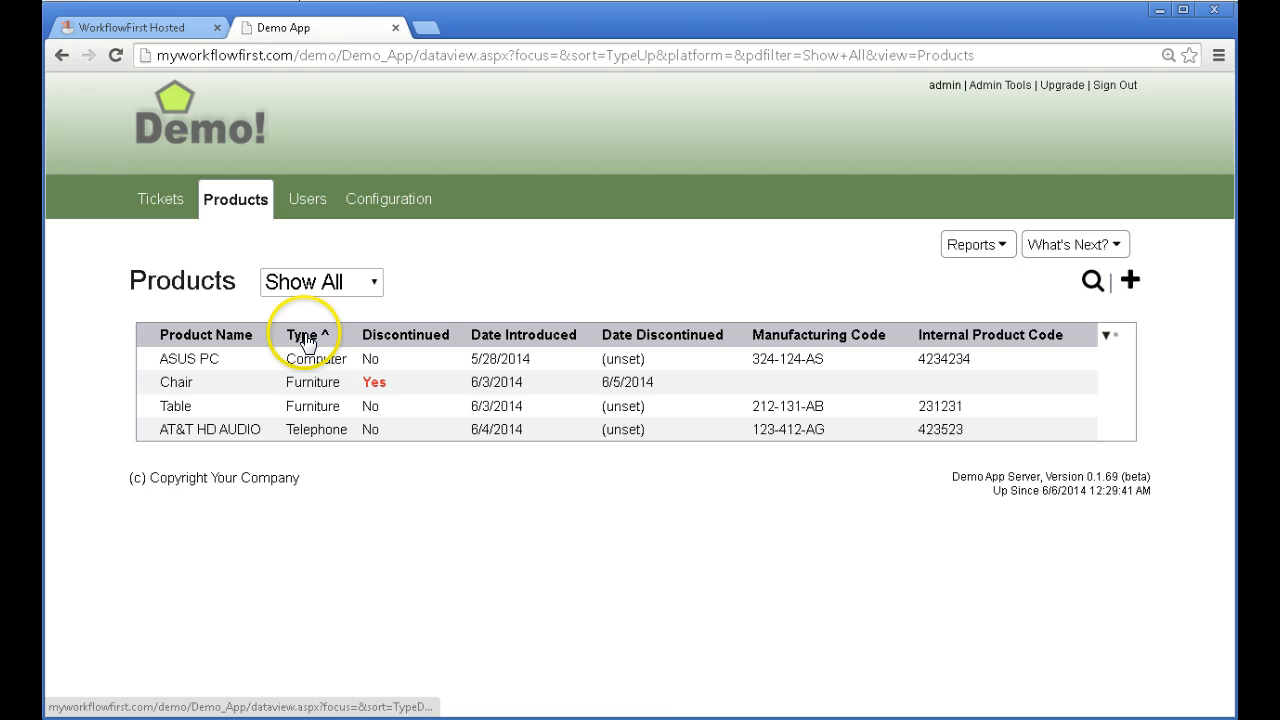
pyautogui.click(307, 338)
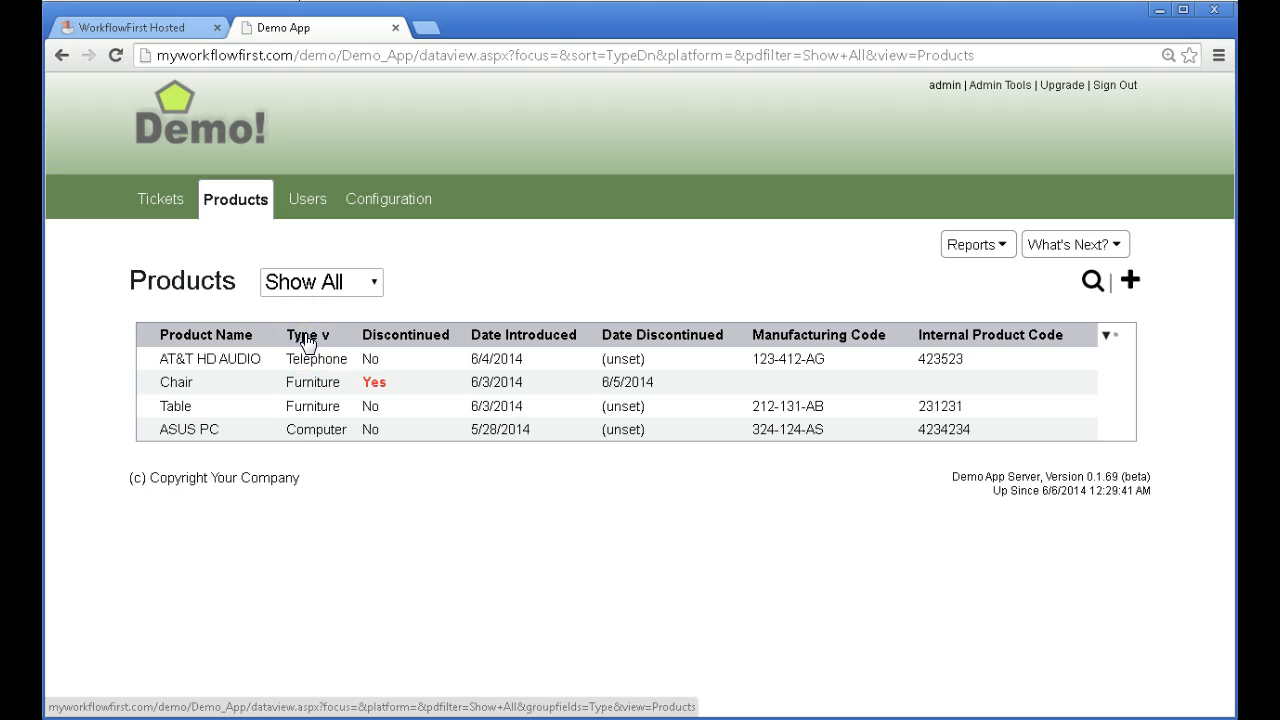
pyautogui.click(299, 337)
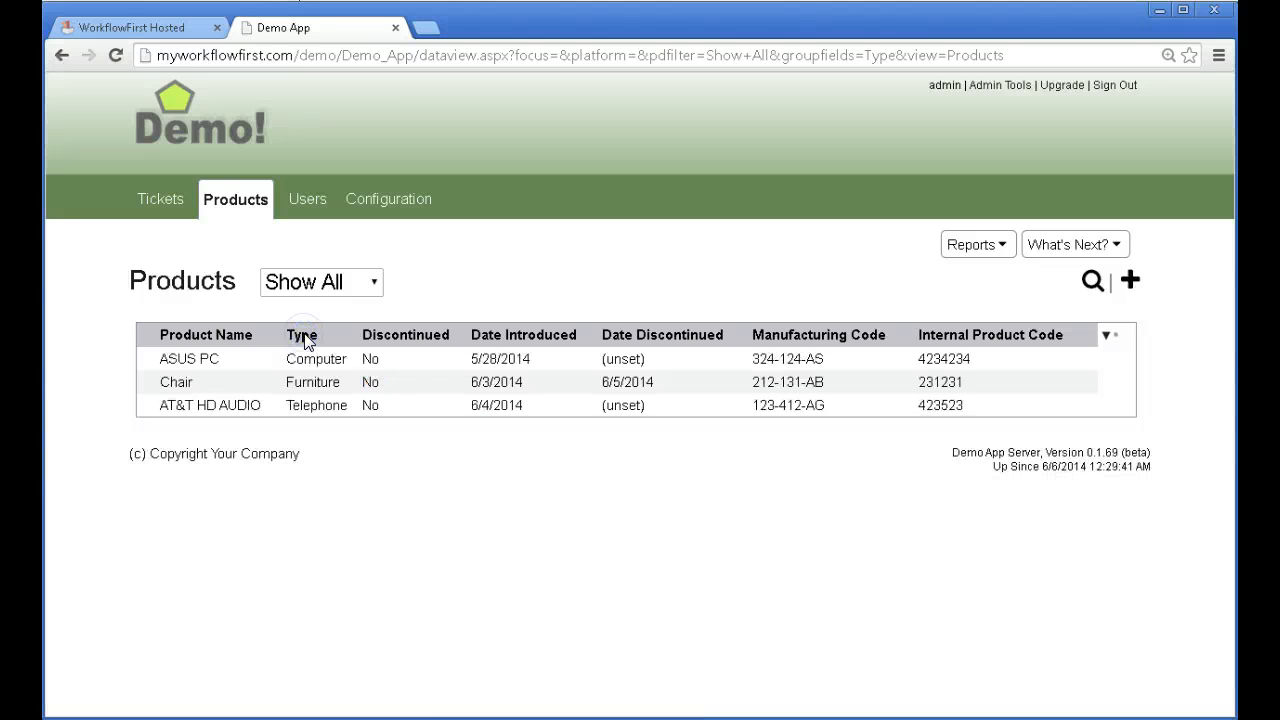
pyautogui.click(331, 382)
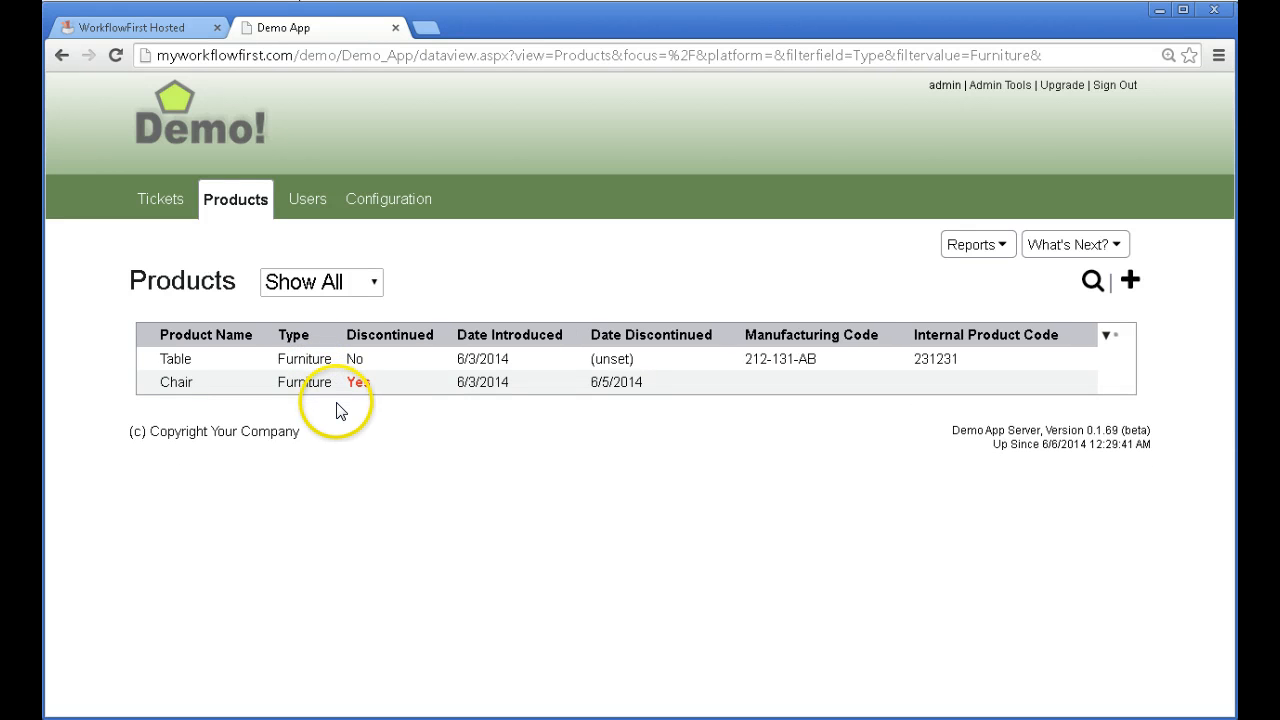
# - Cycle the Type column's sorting again to restore the full Products list to its default order
pyautogui.click(296, 336)
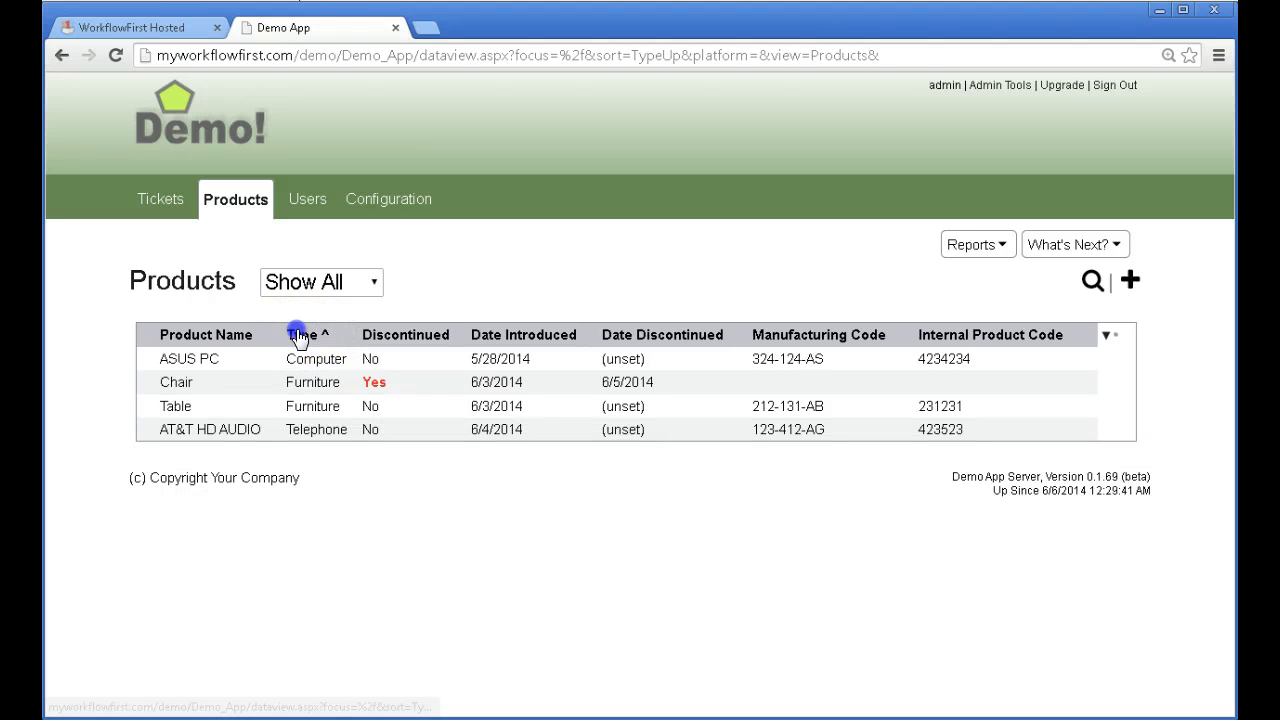
pyautogui.click(298, 336)
pyautogui.click(294, 335)
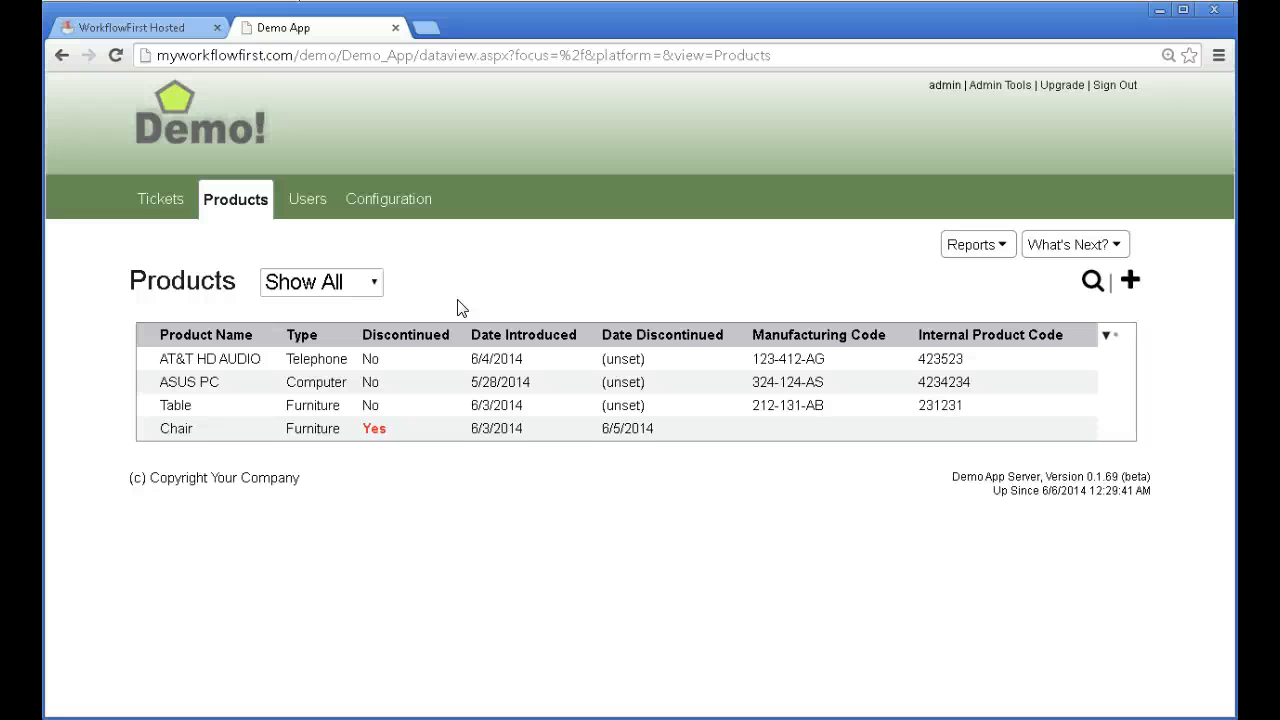
pyautogui.click(458, 304)
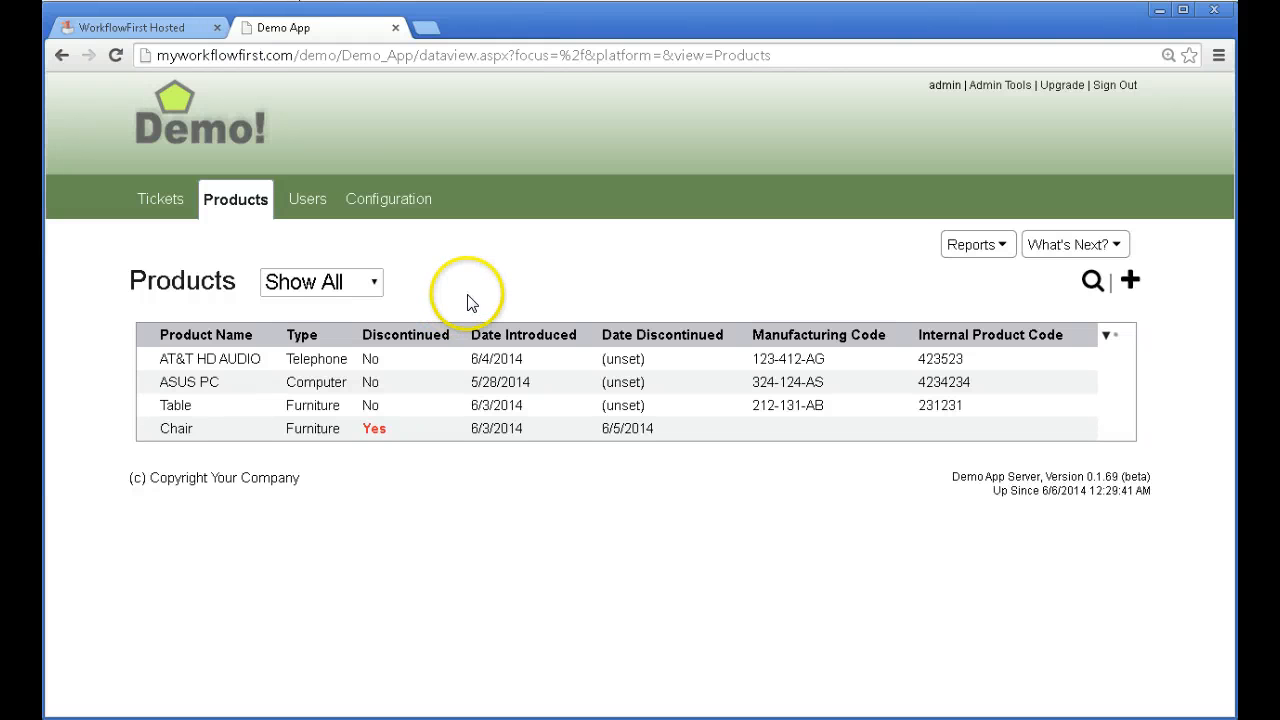